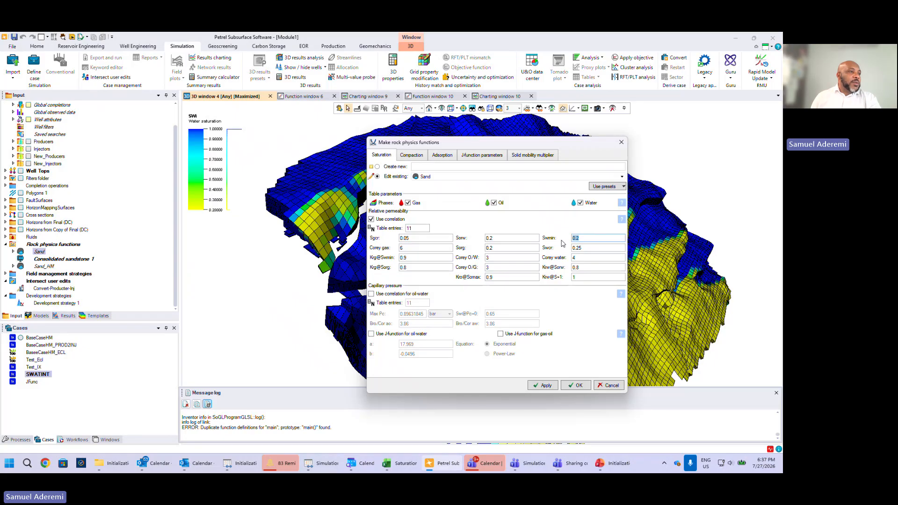
# - Start a new saturation function named RT in the rock physics functions dialog instead of editing Sand
pyautogui.click(588, 248)
pyautogui.click(378, 168)
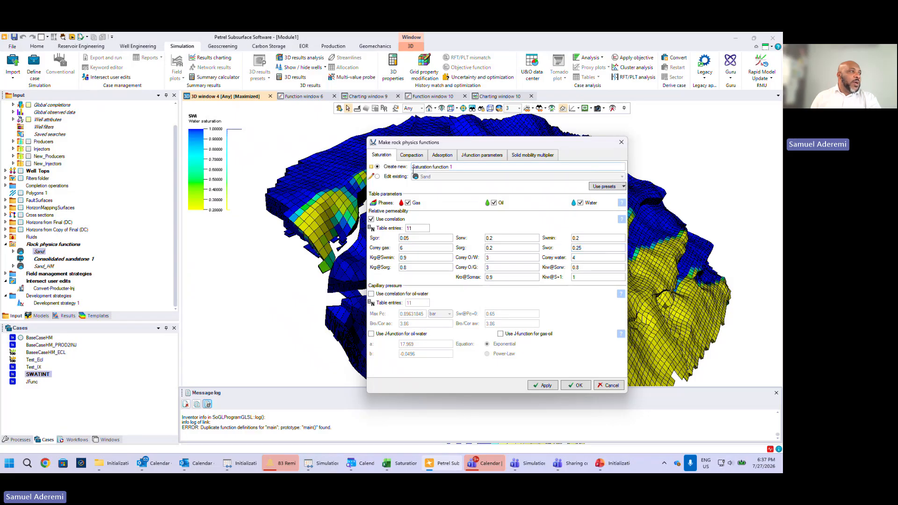
pyautogui.write('RT')
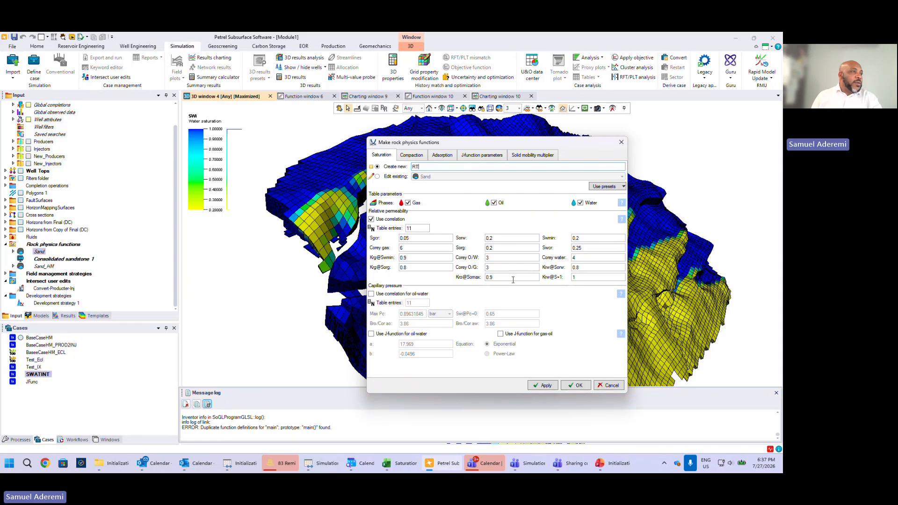
# - Switch to the PowerPoint slide with parameters for each rock type, fit it beside the Petrel dialog and highlight the RT1 row
pyautogui.click(753, 40)
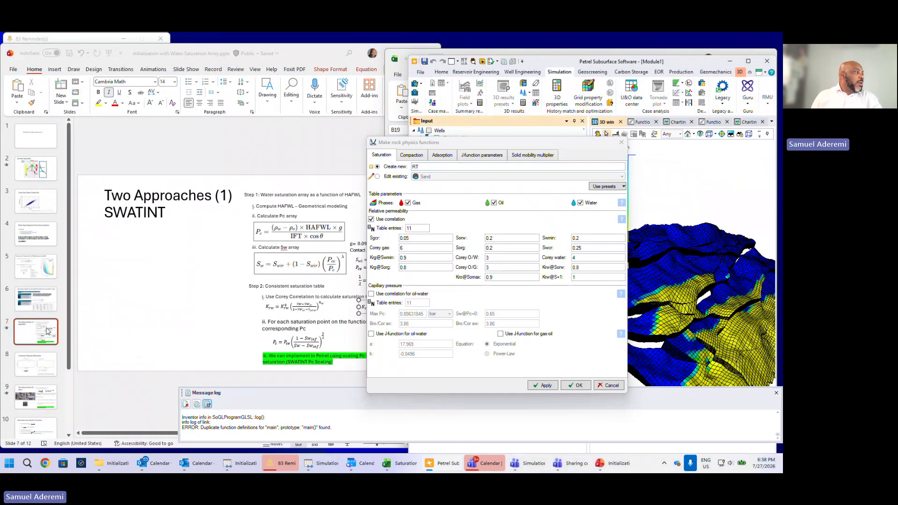
pyautogui.click(44, 303)
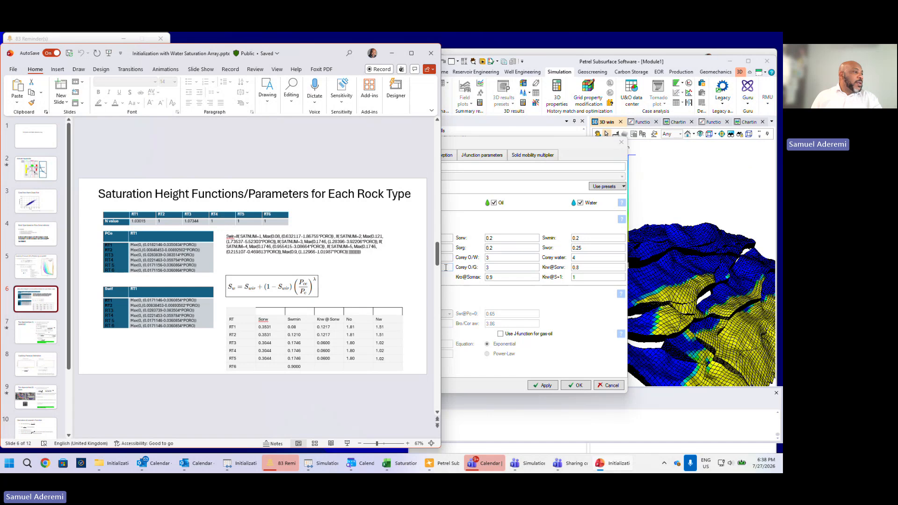
pyautogui.moveTo(442, 268); pyautogui.dragTo(377, 268)
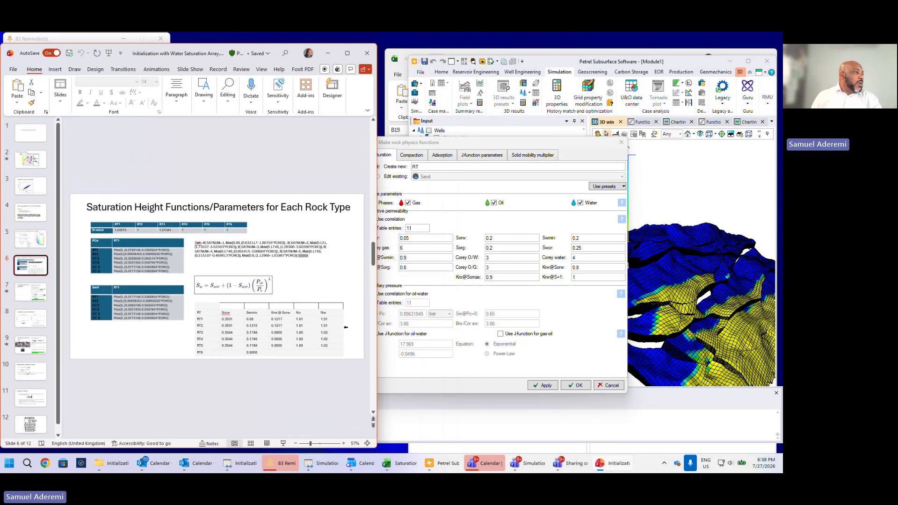
pyautogui.click(331, 327)
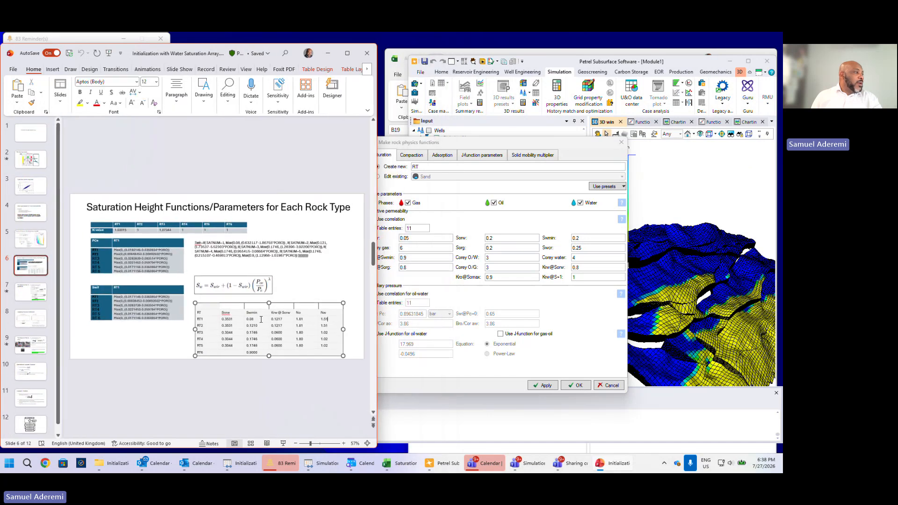
pyautogui.moveTo(261, 319); pyautogui.dragTo(229, 321)
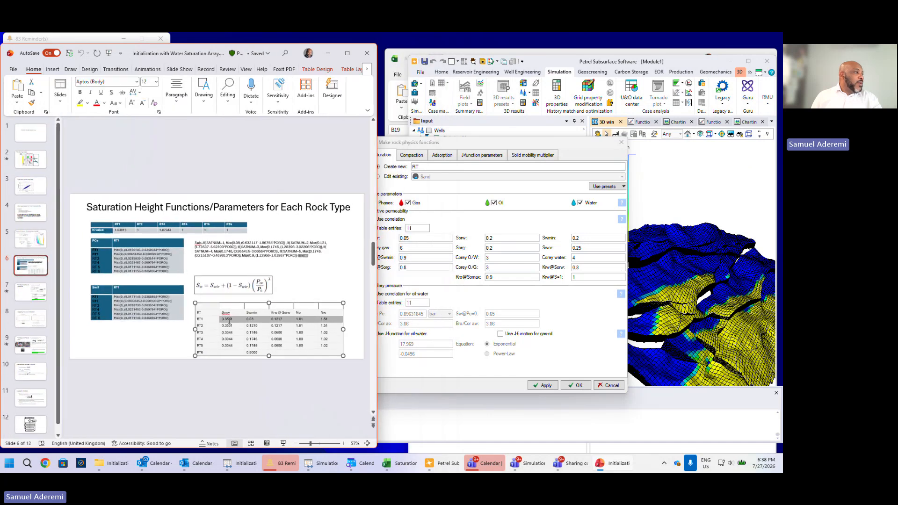
# - Set the RT function's Swmin to 0.08 and Swcr to 0.12
pyautogui.click(580, 238)
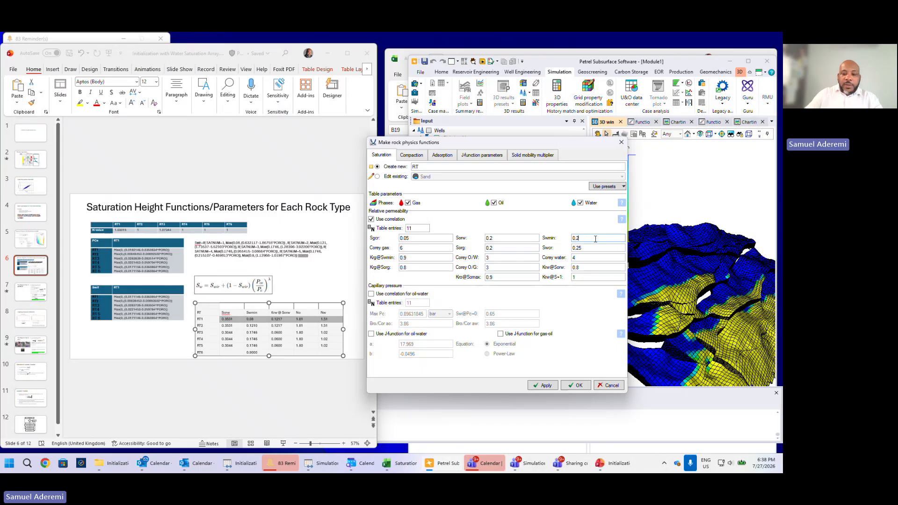
pyautogui.press('BackSpace')
pyautogui.press('BackSpace')
pyautogui.write('.08')
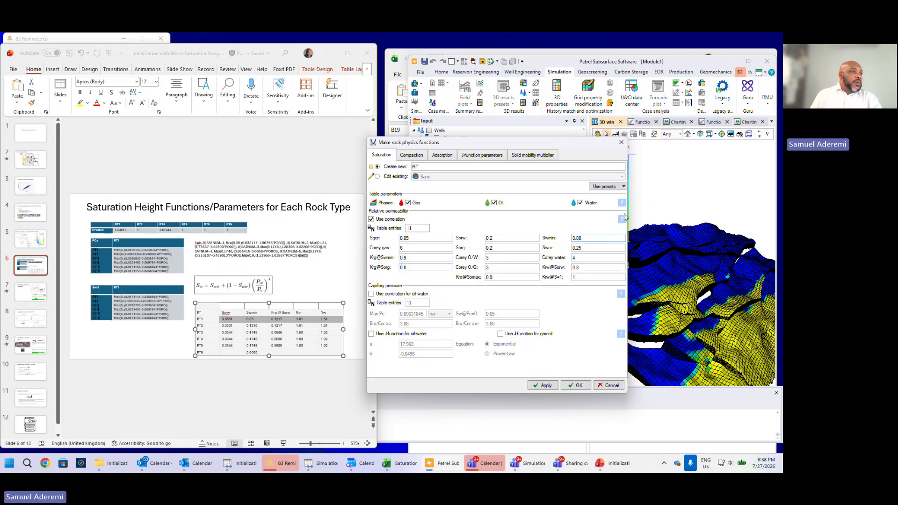
pyautogui.click(596, 247)
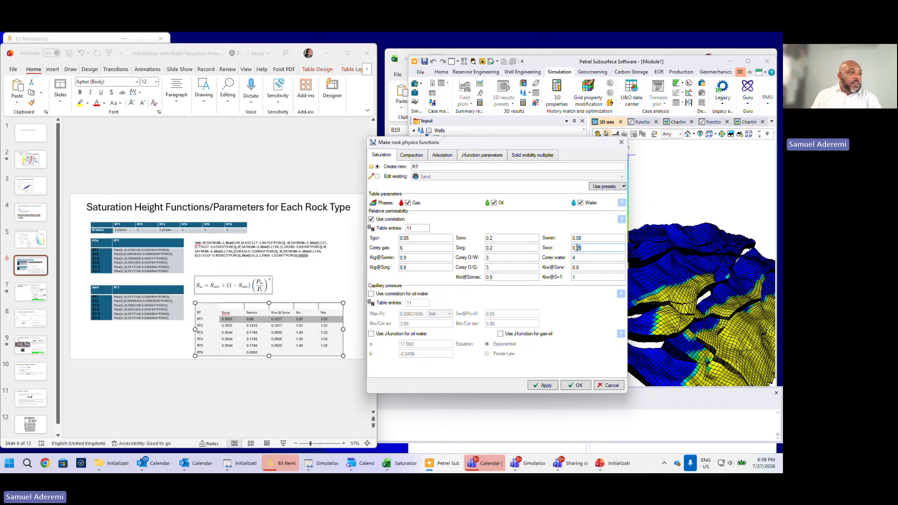
pyautogui.write('1')
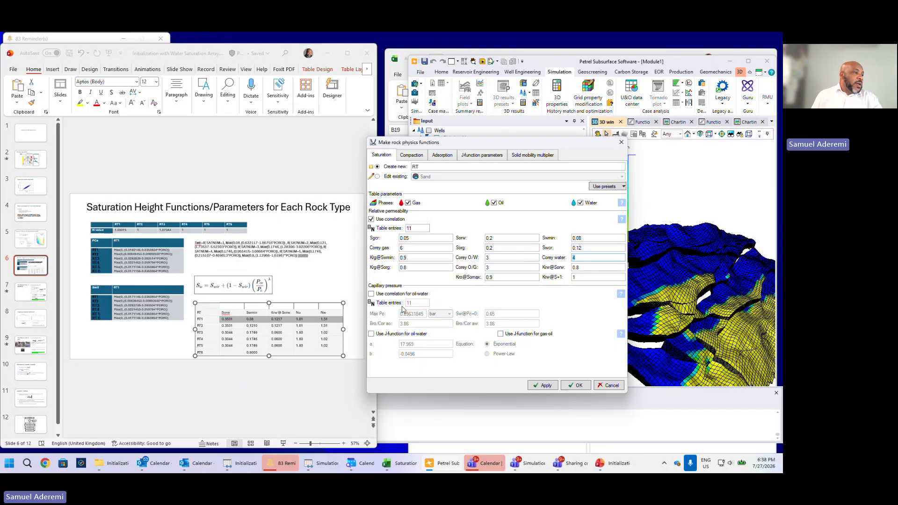
# - Set the Corey water exponent of the RT function to 1.51
pyautogui.doubleClick(577, 257)
pyautogui.write('1')
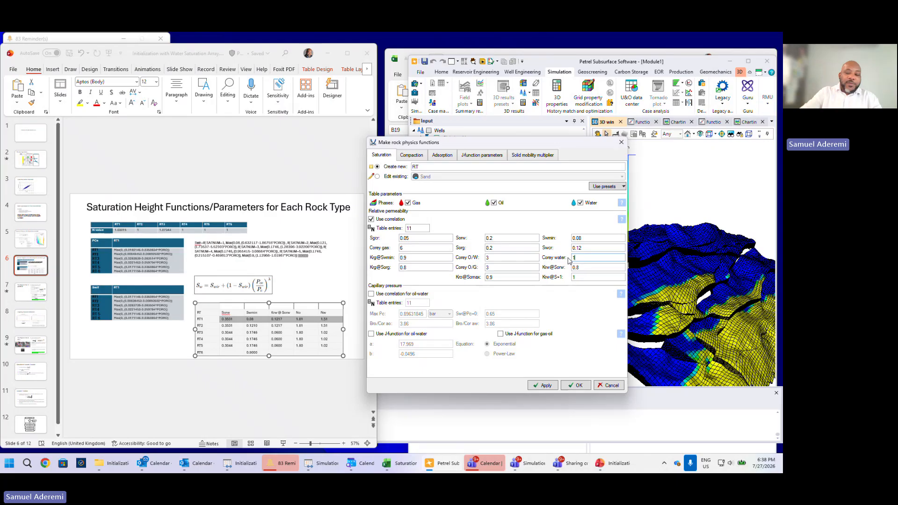
pyautogui.write('.5')
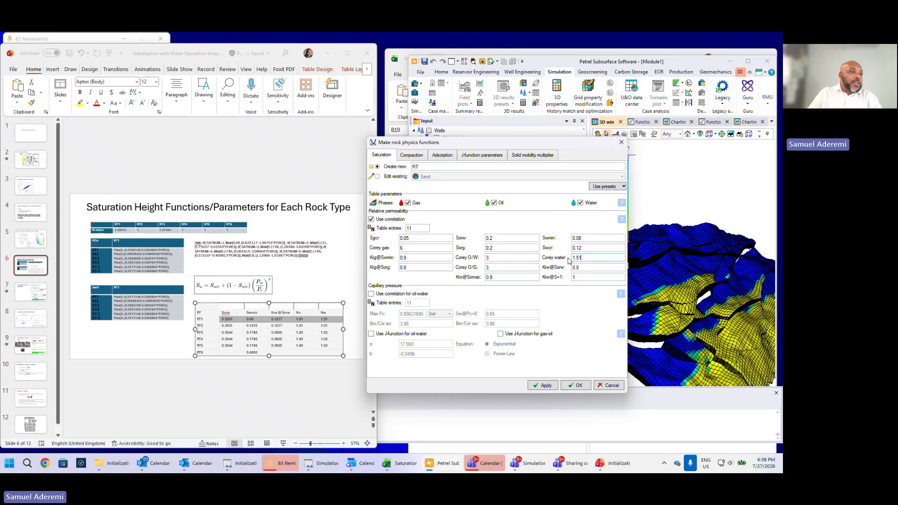
pyautogui.write('1')
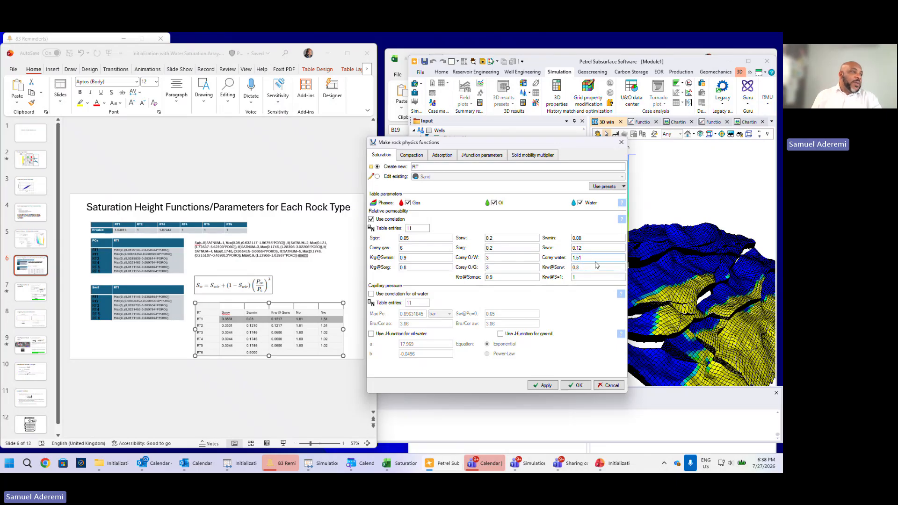
# - Set Sorw of the RT function to 0.3531, matching the RT1 row on the slide
pyautogui.doubleClick(489, 258)
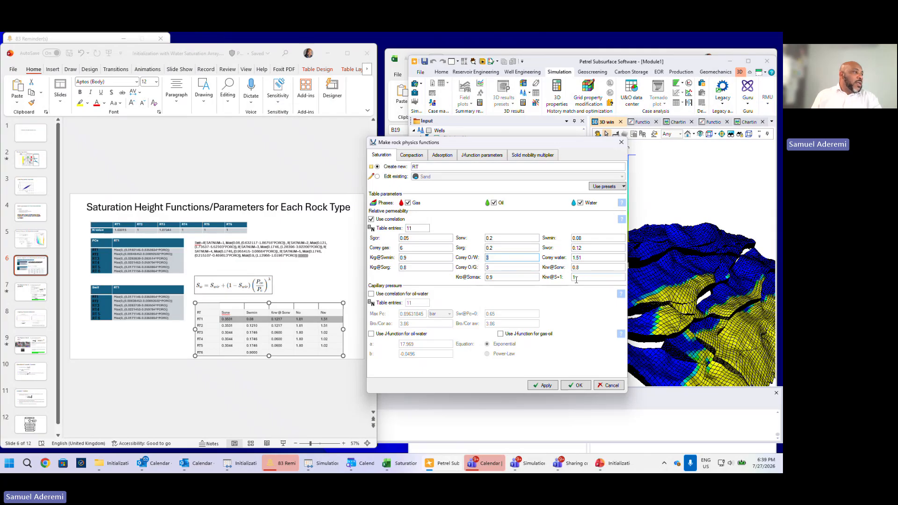
pyautogui.doubleClick(500, 238)
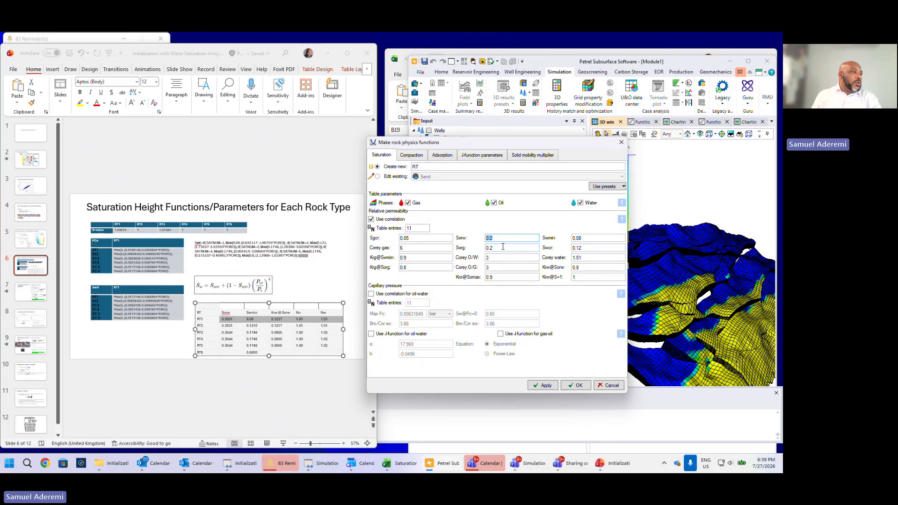
pyautogui.click(499, 238)
pyautogui.moveTo(491, 241); pyautogui.dragTo(486, 241)
pyautogui.write('0')
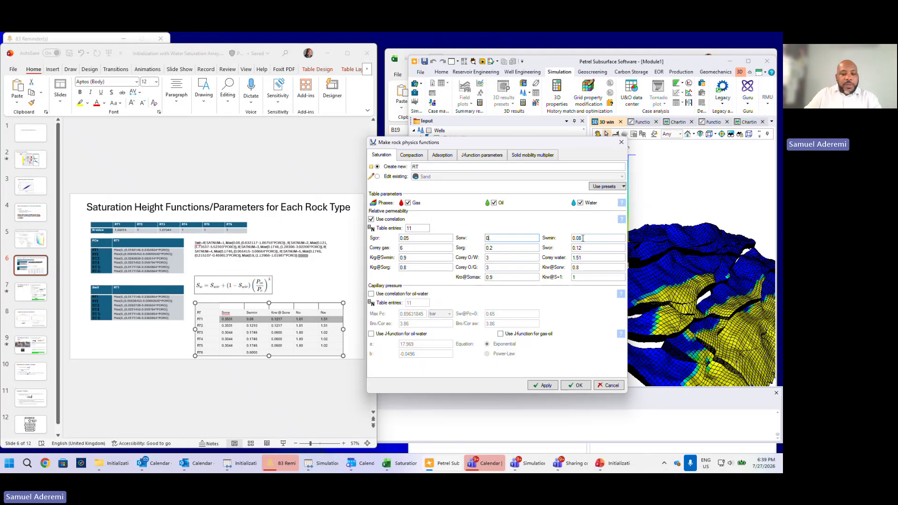
pyautogui.write('.353')
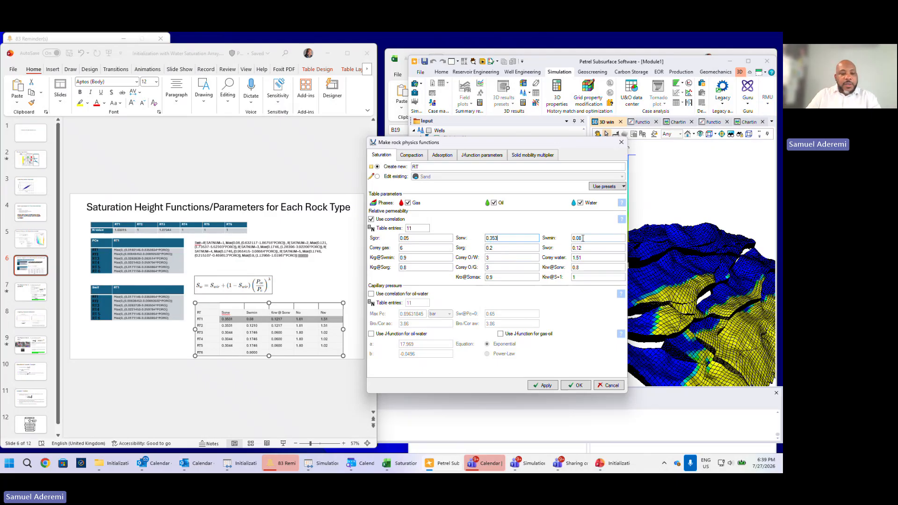
pyautogui.write('1')
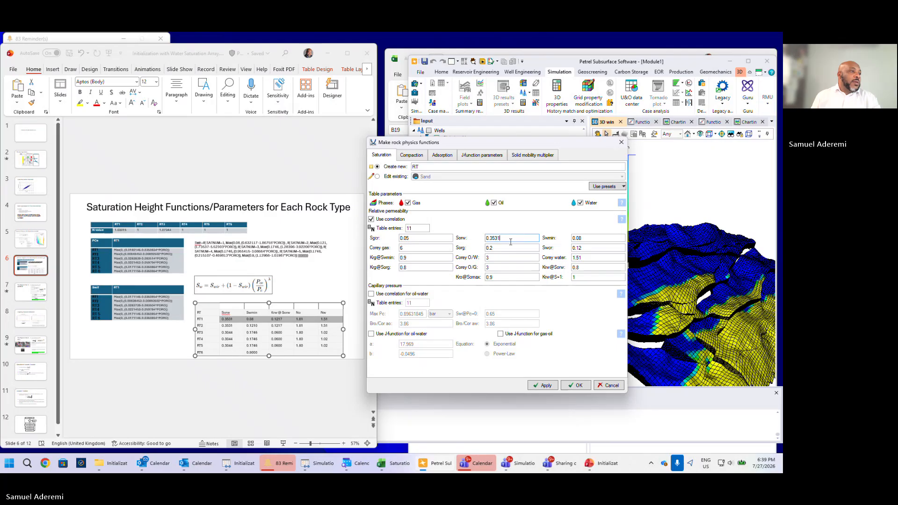
# - Copy the Sorw value of 0.3531 into Sorg
pyautogui.moveTo(510, 241); pyautogui.dragTo(482, 242)
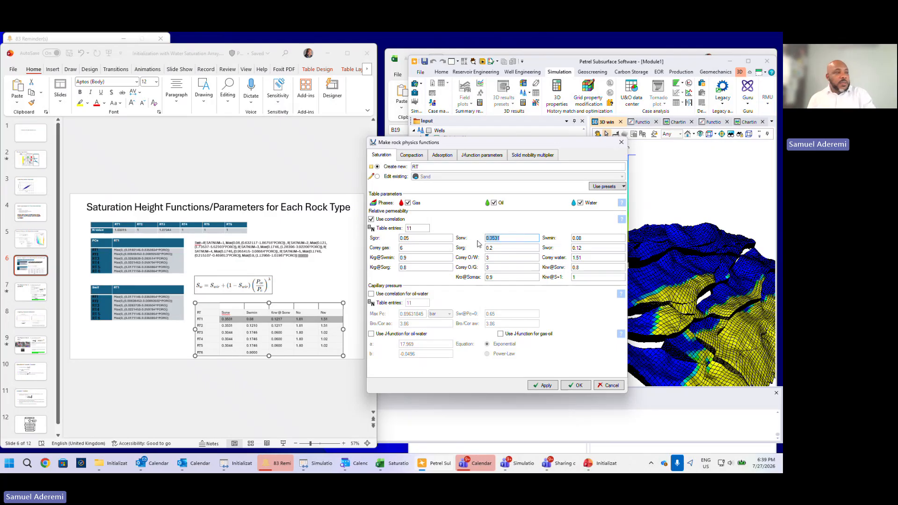
pyautogui.hotkey('ctrl', 'c')
pyautogui.doubleClick(506, 250)
pyautogui.hotkey('ctrl', 'v')
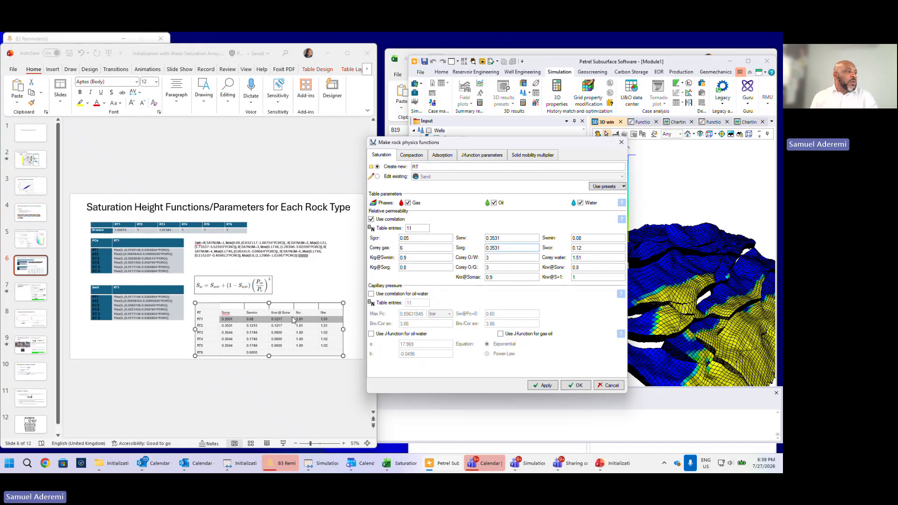
# - Set the water relative permeability endpoint Krw@Sorw to 0.1217
pyautogui.moveTo(587, 264); pyautogui.dragTo(563, 270)
pyautogui.write('0')
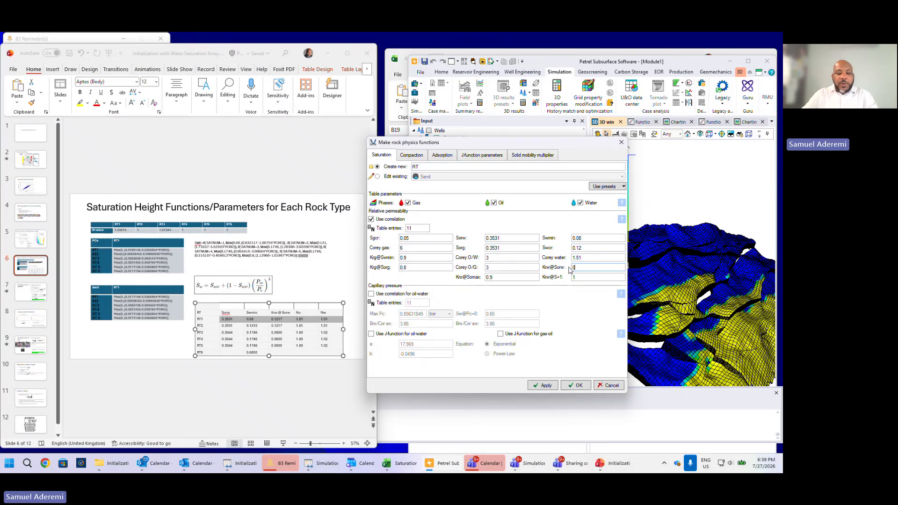
pyautogui.write('.12')
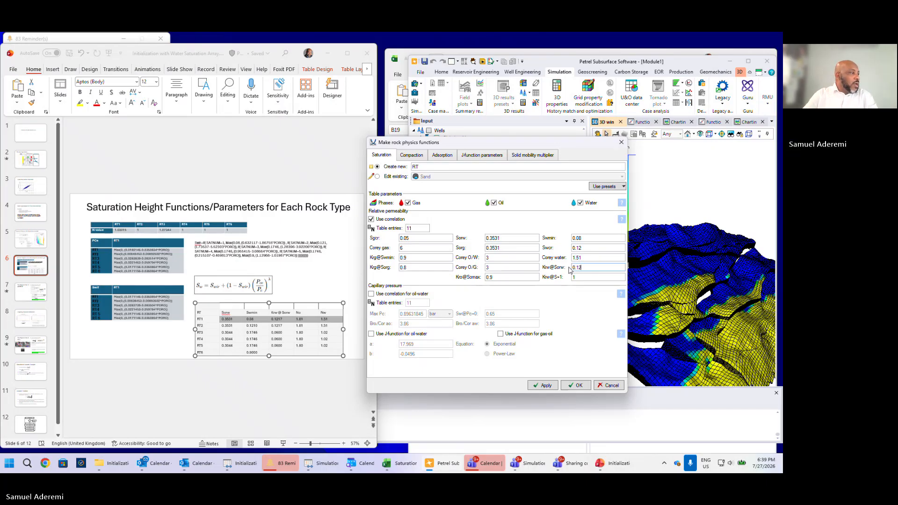
pyautogui.write('17')
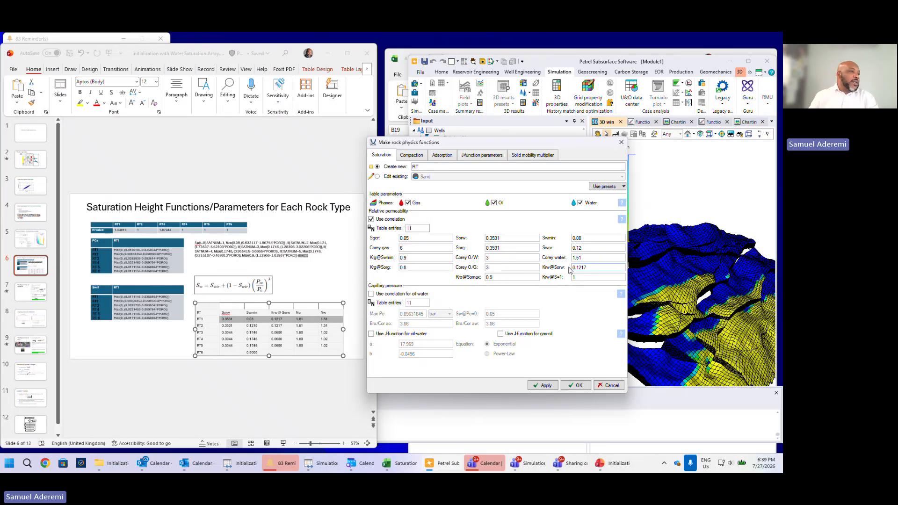
# - Set the relative permeability table entries to 20, then create the RT saturation function and close the dialog
pyautogui.moveTo(423, 228); pyautogui.dragTo(397, 231)
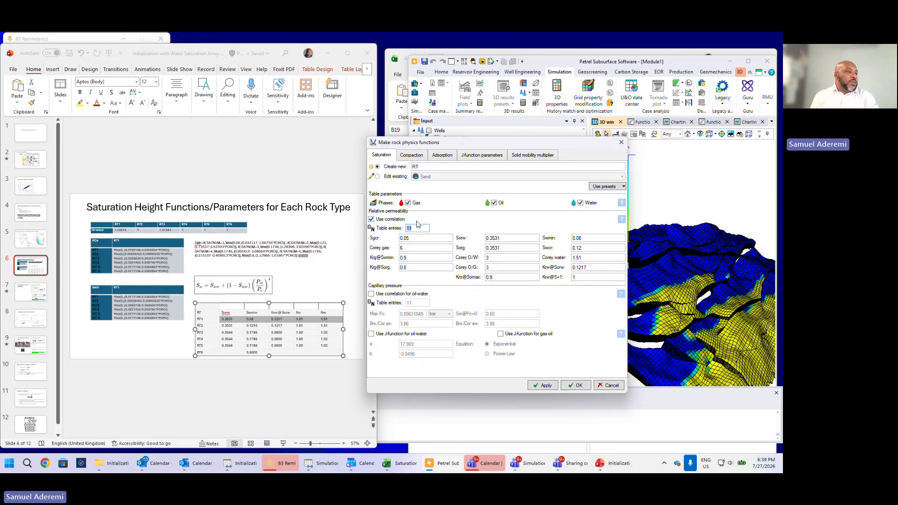
pyautogui.write('20')
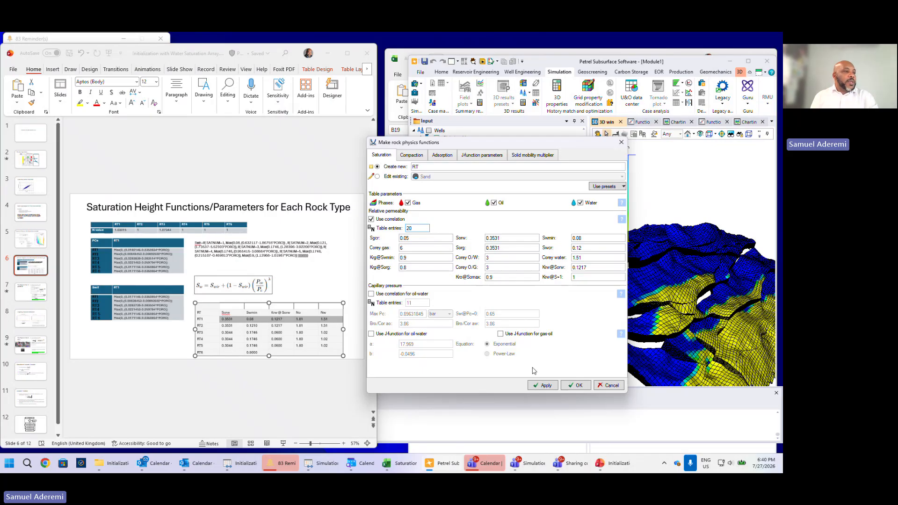
pyautogui.click(543, 386)
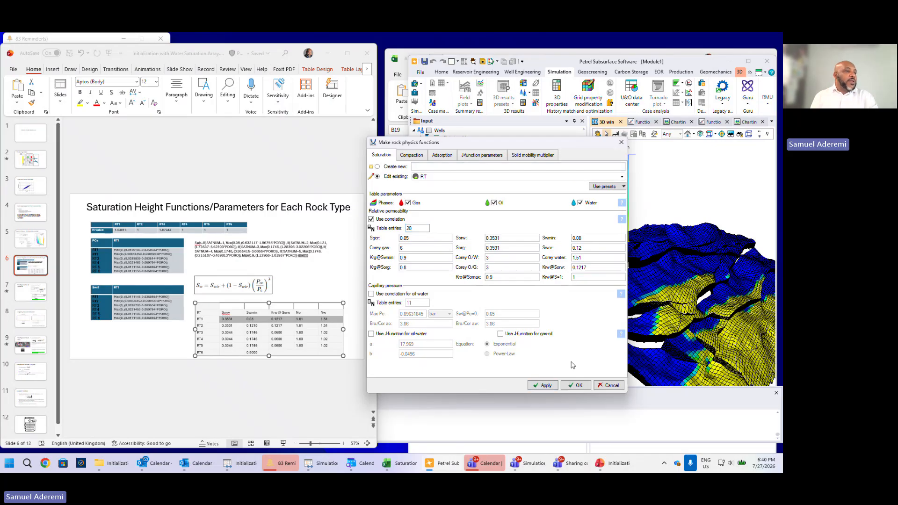
pyautogui.click(574, 388)
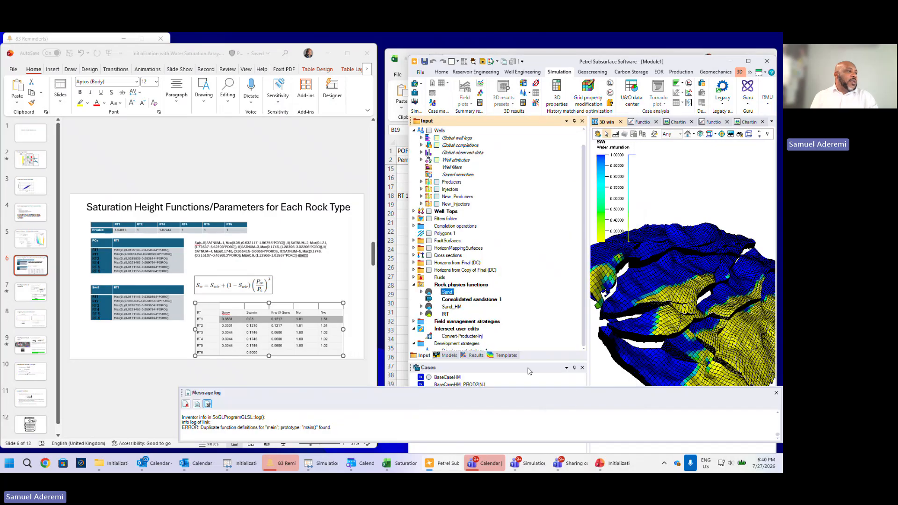
# - Rename the RT saturation function to RT1 in its settings
pyautogui.rightClick(447, 316)
pyautogui.click(467, 317)
pyautogui.click(135, 116)
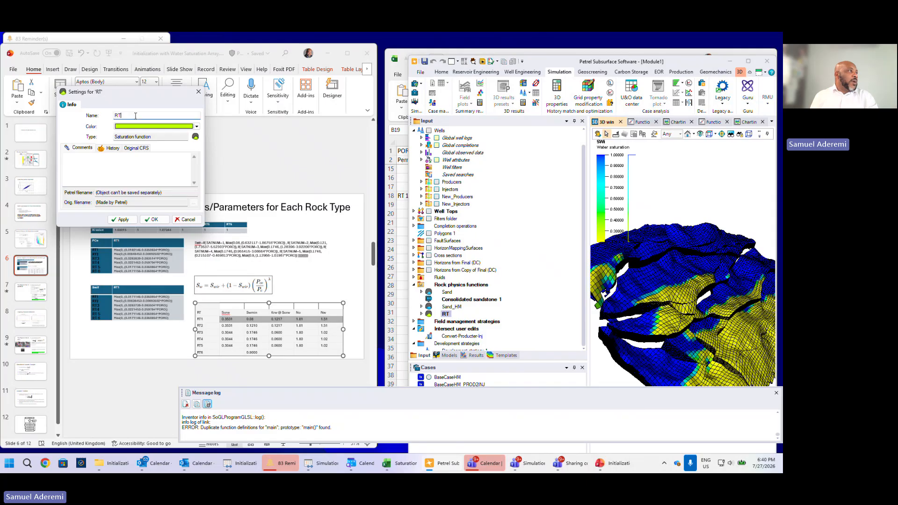
pyautogui.write('1')
pyautogui.click(153, 219)
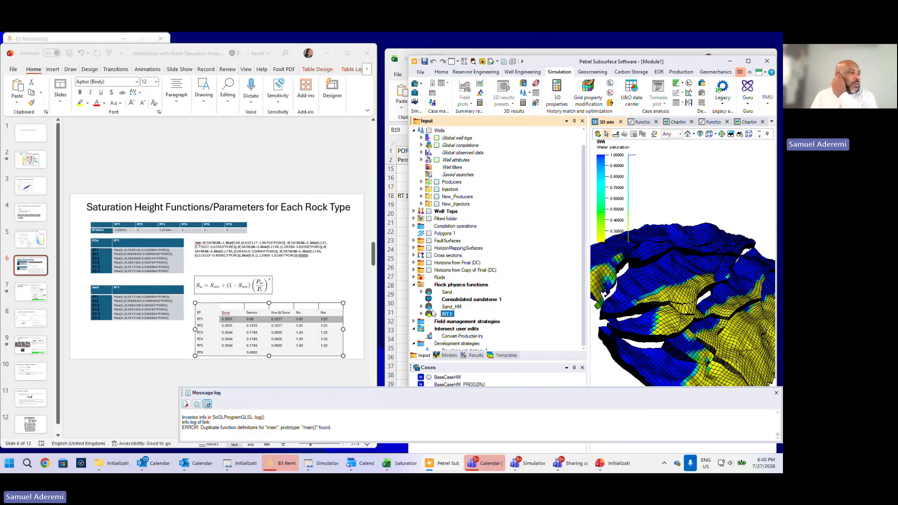
# - Open the spreadsheet of RT1's oil-water relative permeability, enlarge it to show all rows and examine the first Sw entries
pyautogui.click(422, 314)
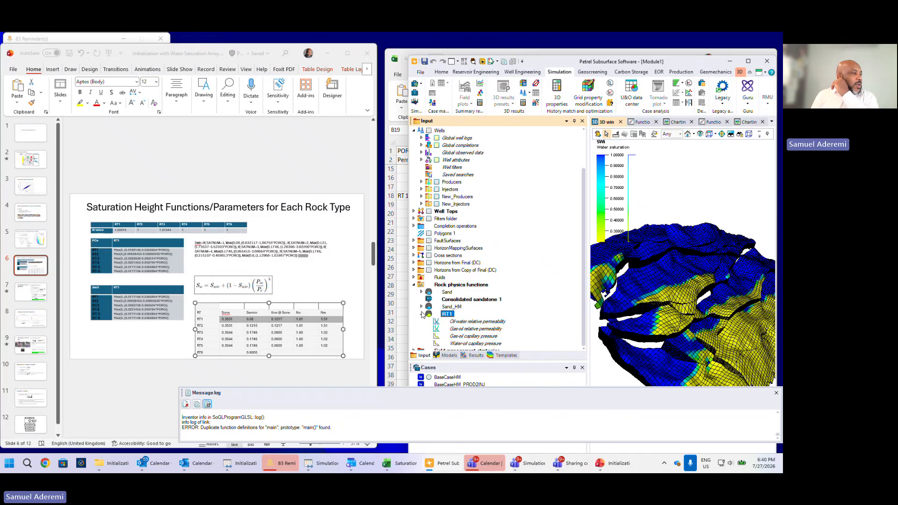
pyautogui.click(468, 322)
pyautogui.rightClick(468, 322)
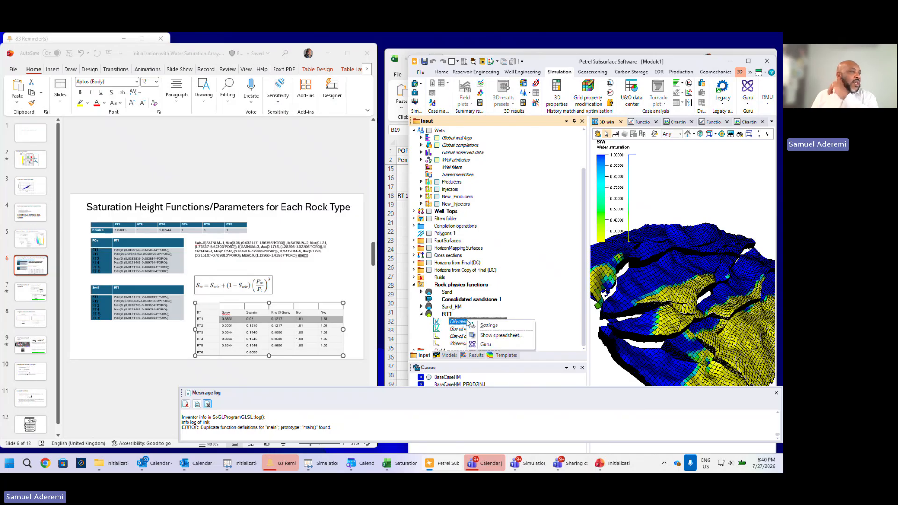
pyautogui.click(498, 336)
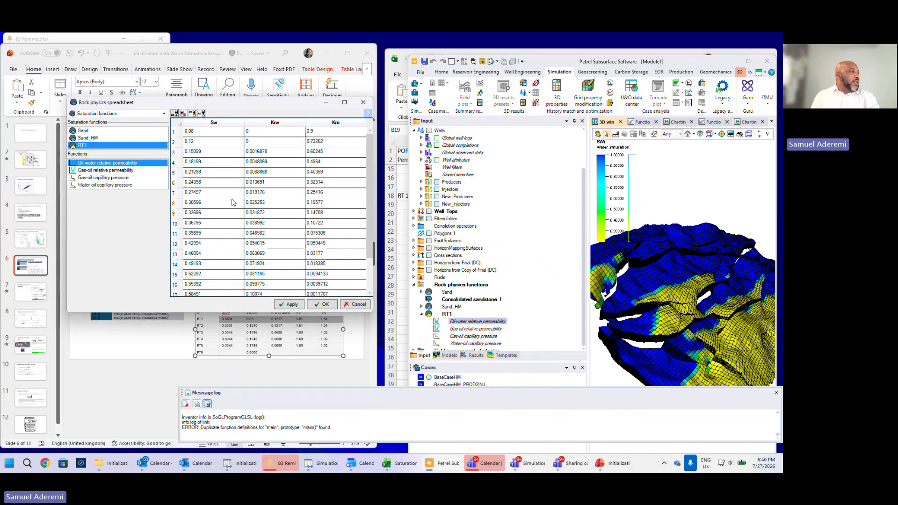
pyautogui.moveTo(227, 312); pyautogui.dragTo(221, 388)
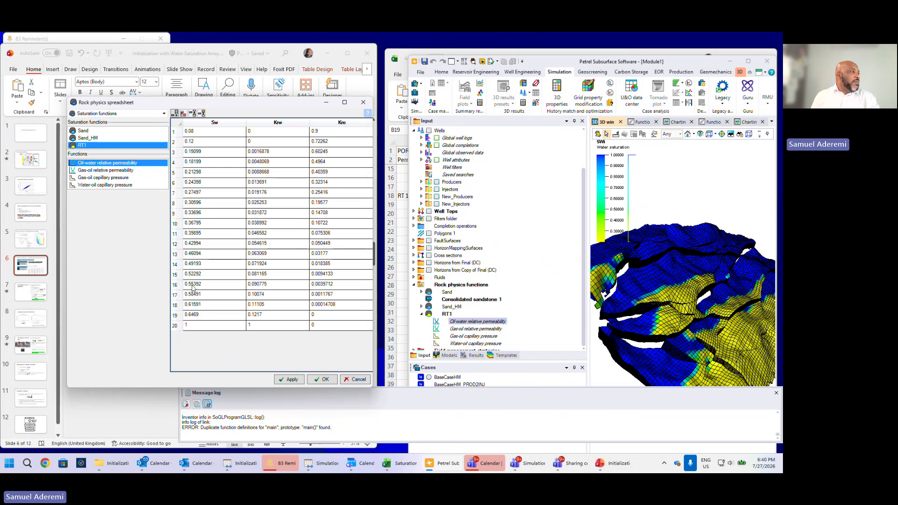
pyautogui.click(200, 135)
pyautogui.click(200, 146)
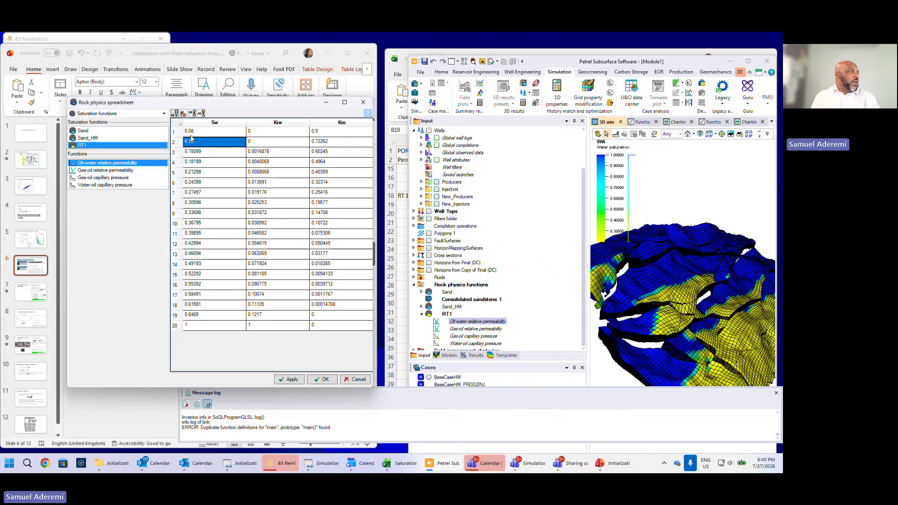
# - Select the whole RT1 oil-water relative permeability table, switch to the Excel workbook and select the RT 1 SW, Krw and Kro block B19:D38
pyautogui.moveTo(196, 132); pyautogui.dragTo(325, 326)
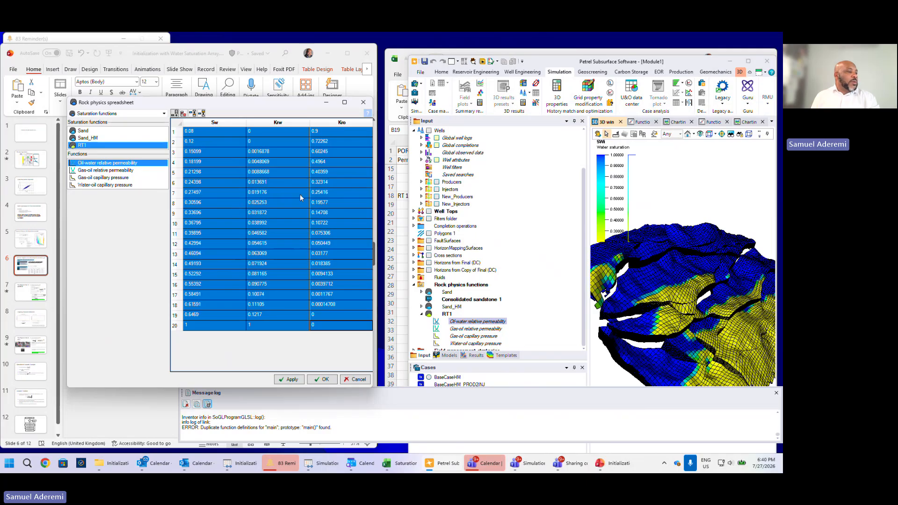
pyautogui.click(403, 466)
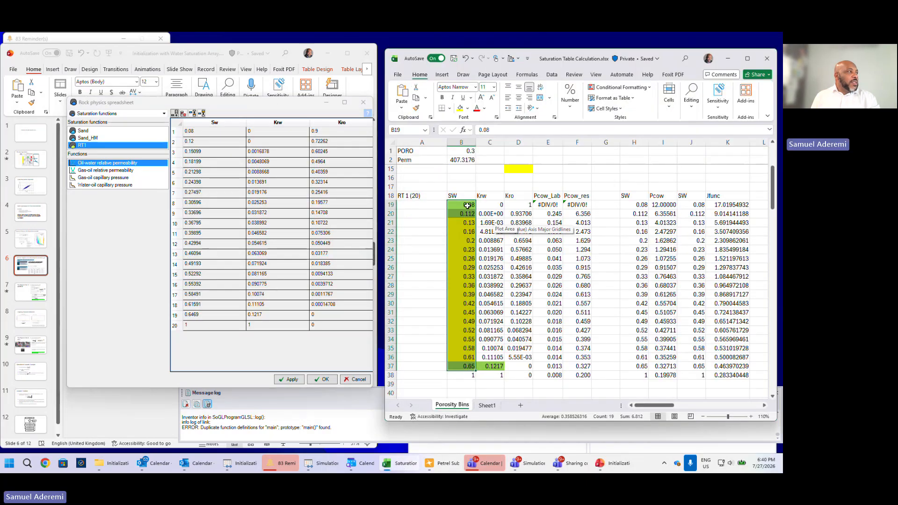
pyautogui.moveTo(466, 205); pyautogui.dragTo(513, 372)
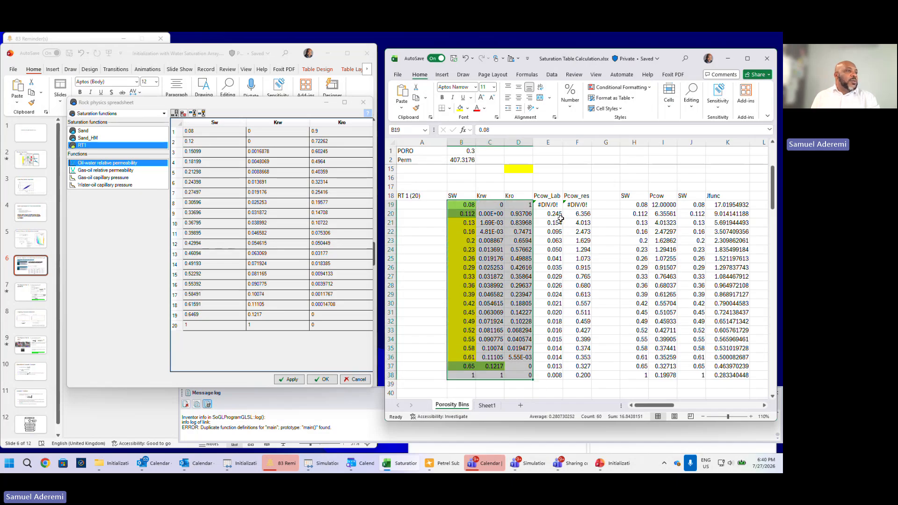
# - Examine the RT 1 Pcow_Lab formulas in E19 and E20 and compare them with the capillary pressure equation on the sheet
pyautogui.scroll(3, 560, 218)
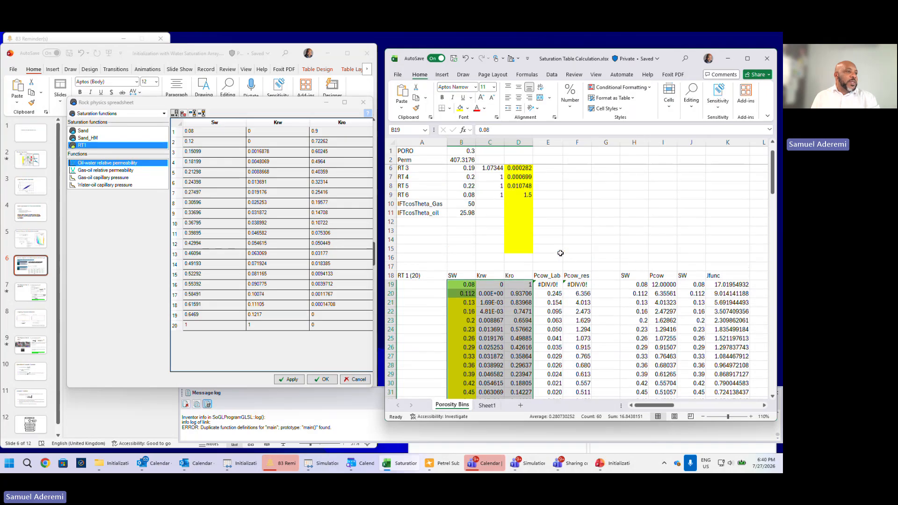
pyautogui.click(551, 285)
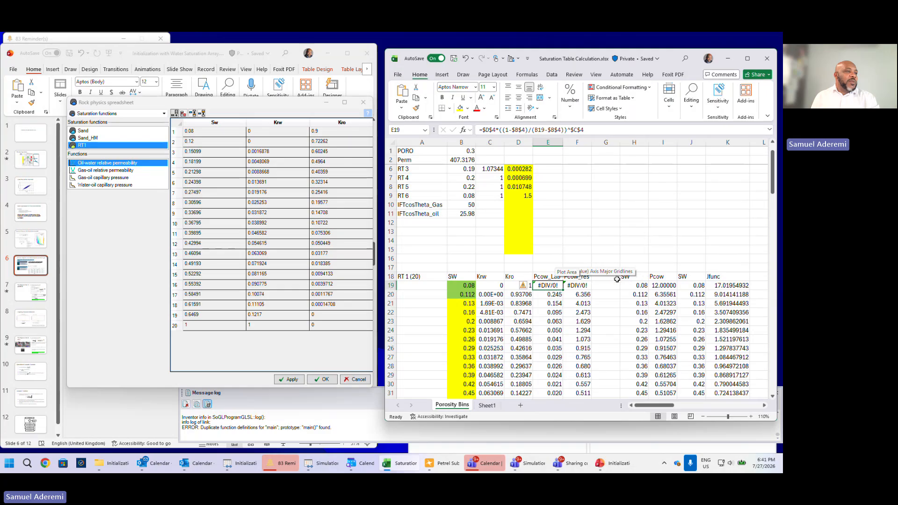
pyautogui.click(554, 293)
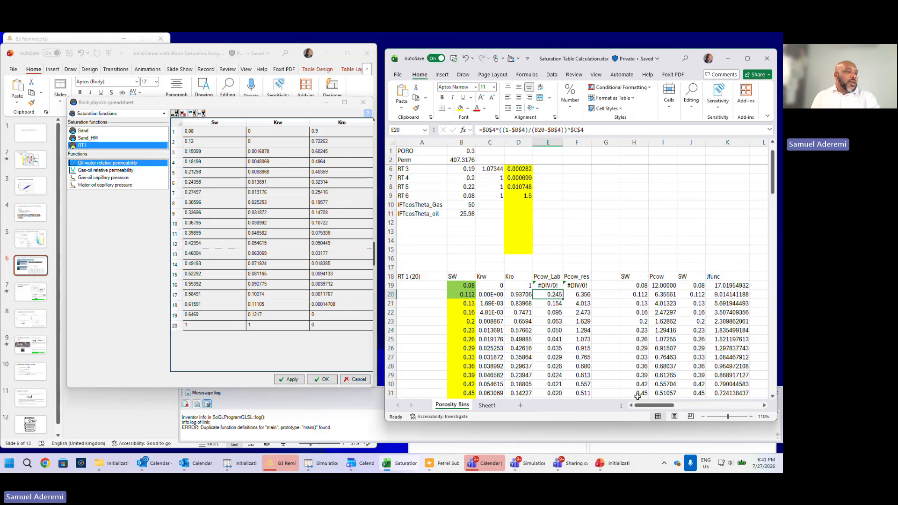
pyautogui.moveTo(645, 405); pyautogui.dragTo(697, 405)
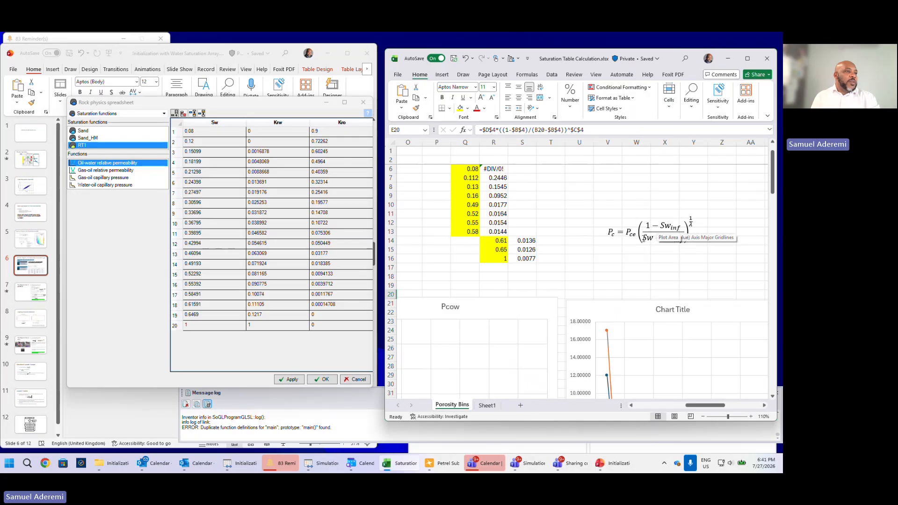
# - Examine the RT 1 Pce formula in D4 and locate its term in the capillary pressure equation
pyautogui.moveTo(691, 405); pyautogui.dragTo(574, 407)
pyautogui.scroll(1, 472, 187)
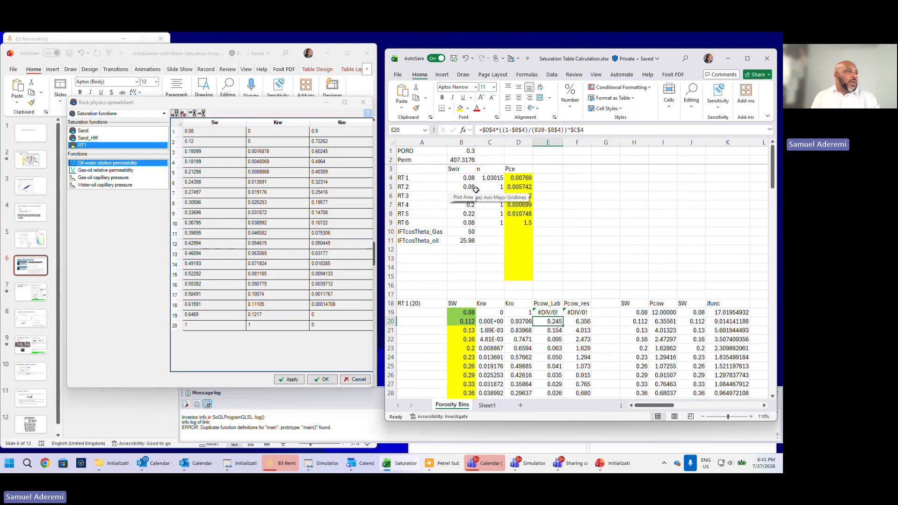
pyautogui.click(521, 179)
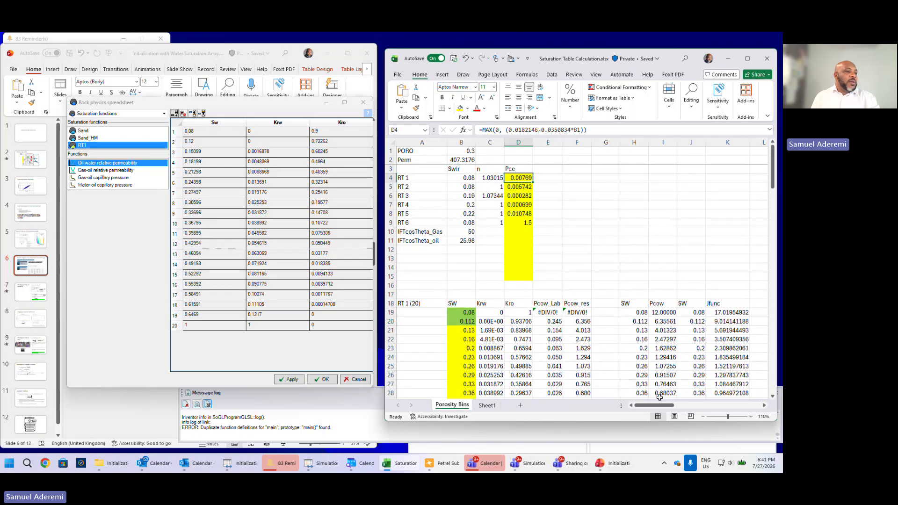
pyautogui.moveTo(659, 405); pyautogui.dragTo(709, 405)
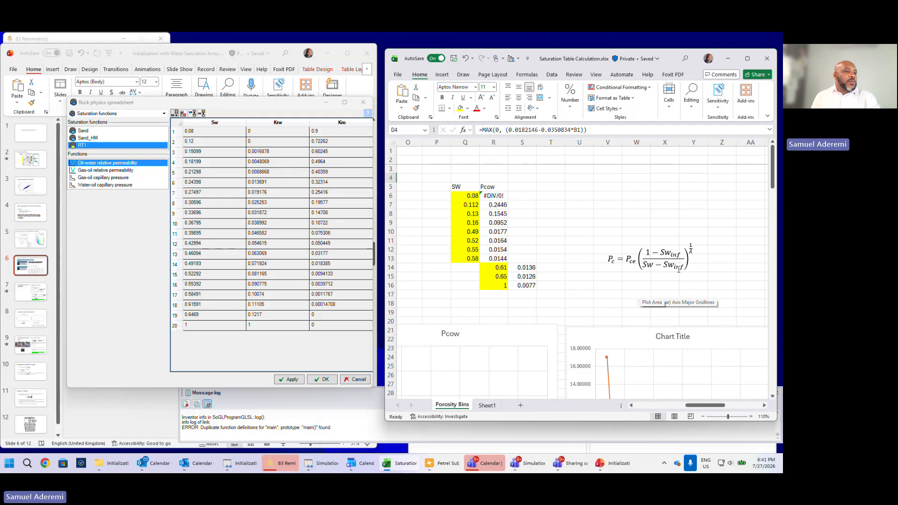
pyautogui.moveTo(699, 406); pyautogui.dragTo(641, 409)
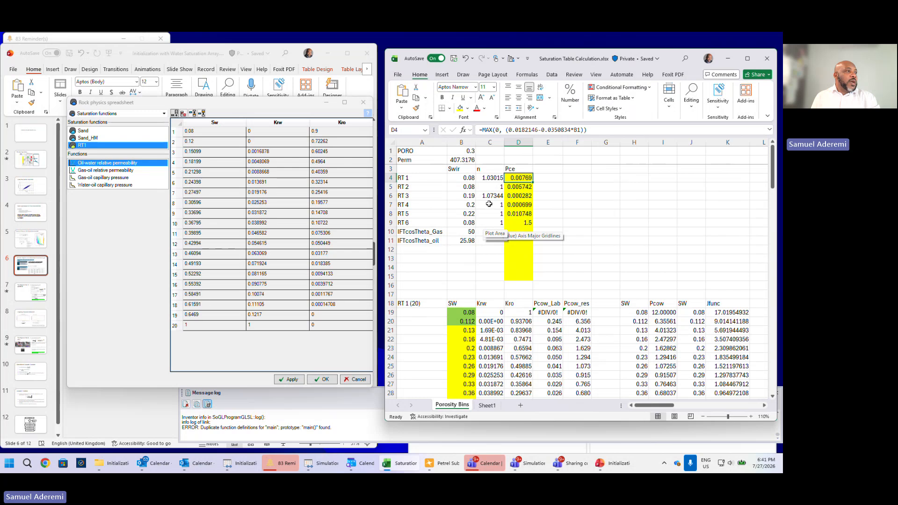
# - Examine the RT 1 Swir formula in B4 and the first two SW entries in B19 and B20
pyautogui.click(463, 178)
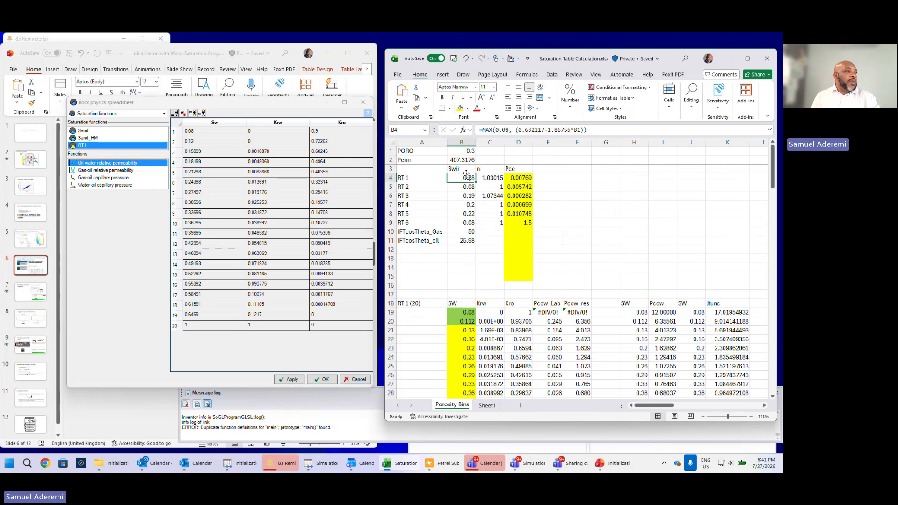
pyautogui.click(465, 312)
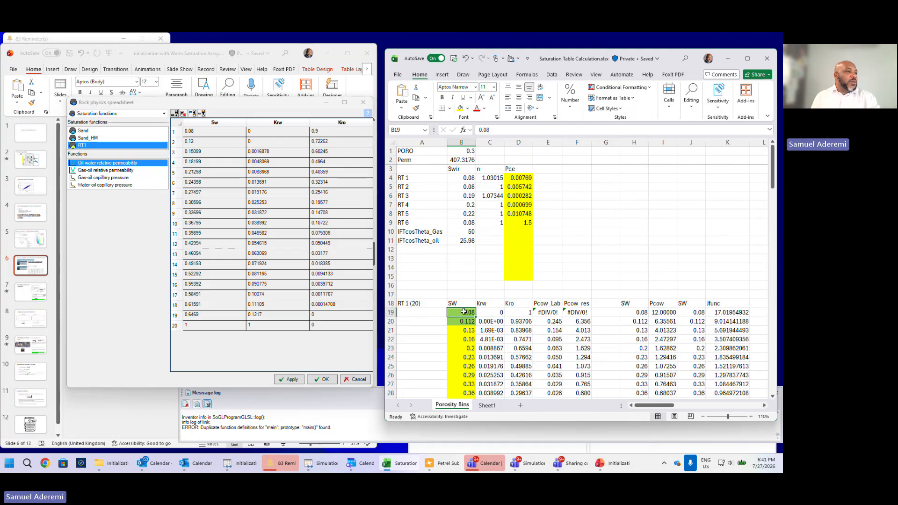
pyautogui.scroll(-3, 466, 331)
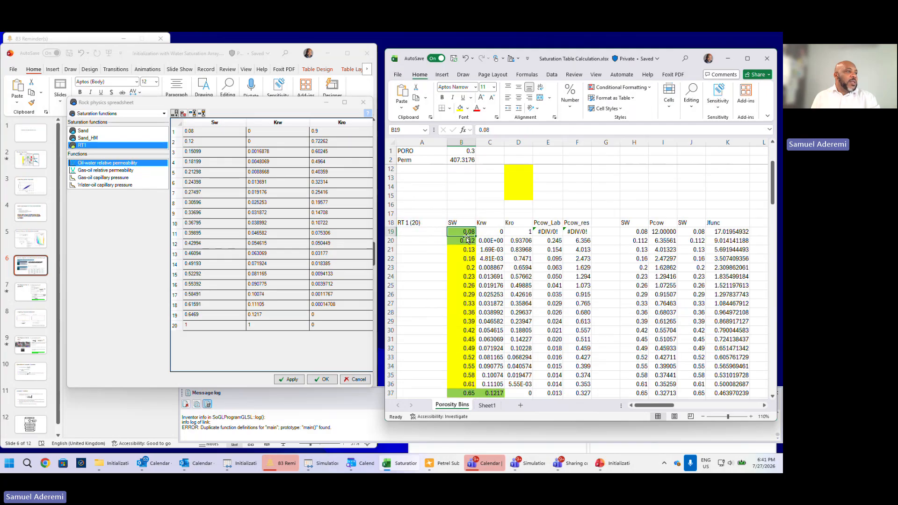
pyautogui.moveTo(466, 231); pyautogui.dragTo(466, 241)
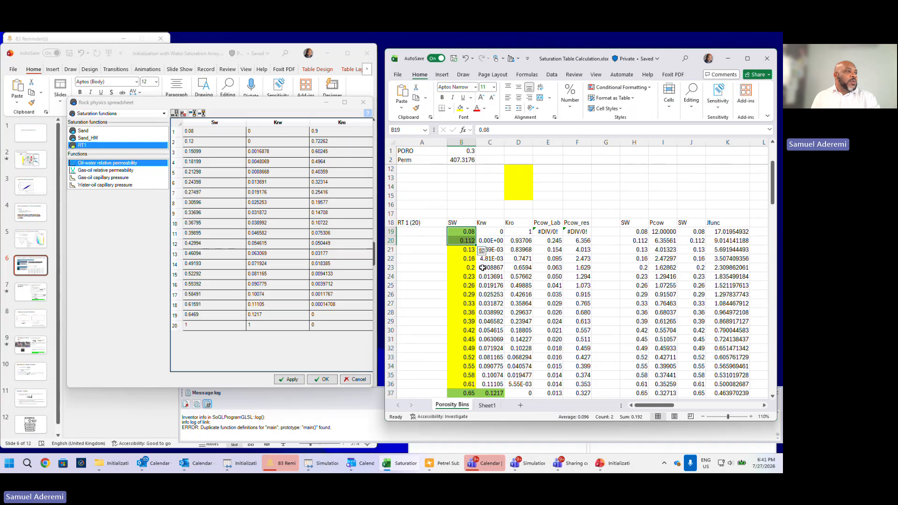
pyautogui.click(467, 232)
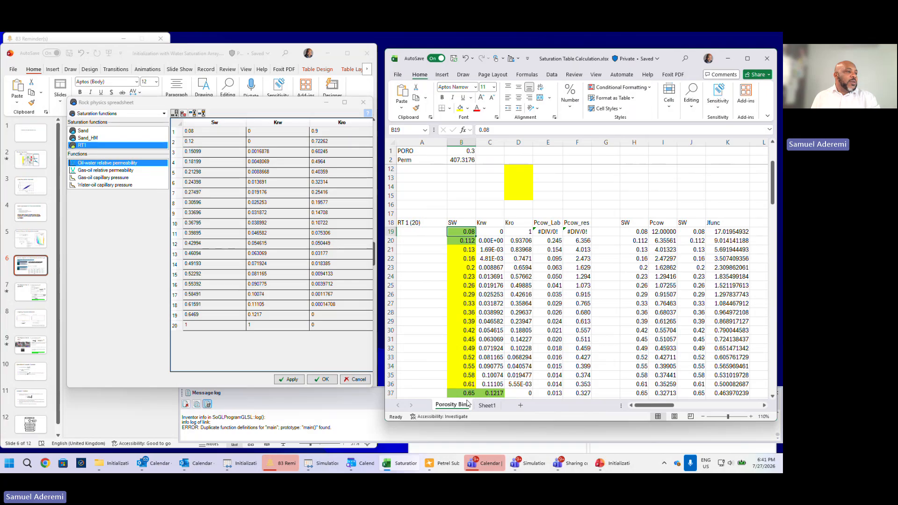
# - Check the Krw endpoint in C37, then select the RT 1 Krw and Kro values in C19:D37
pyautogui.scroll(-3, 487, 348)
pyautogui.click(493, 313)
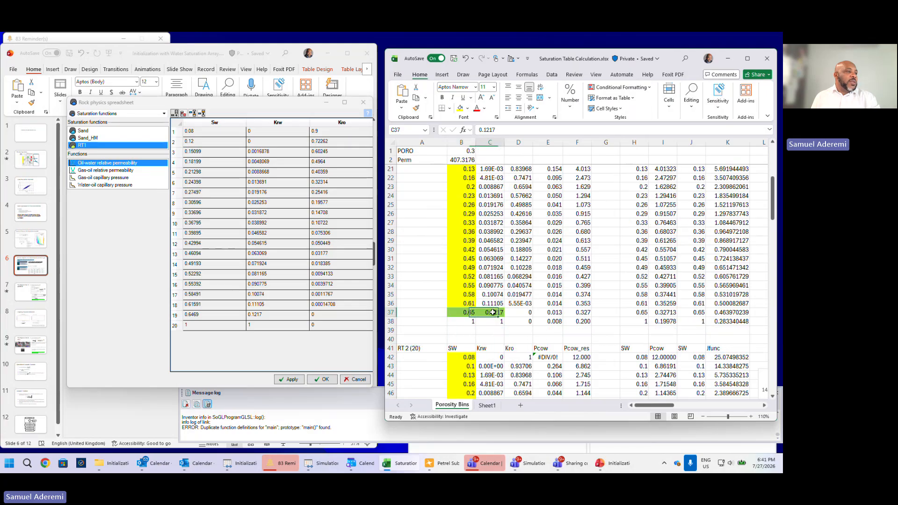
pyautogui.scroll(5, 482, 299)
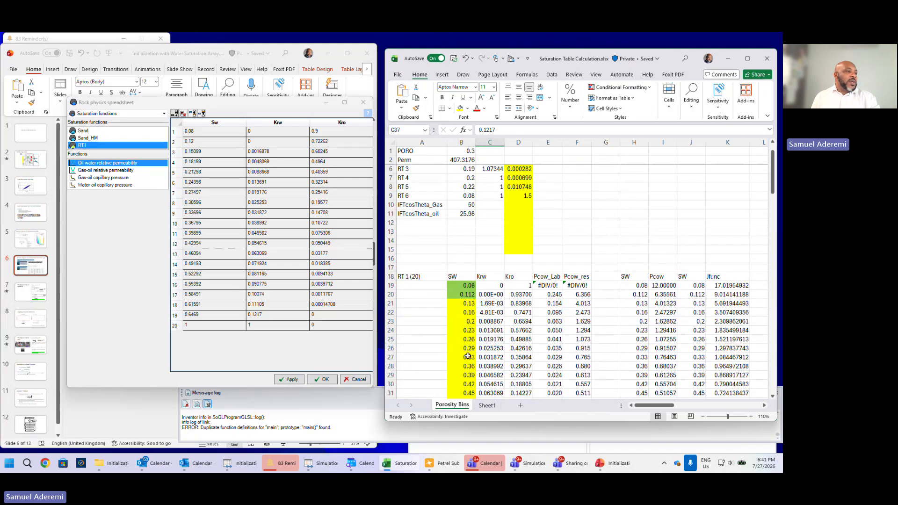
pyautogui.scroll(-4, 477, 328)
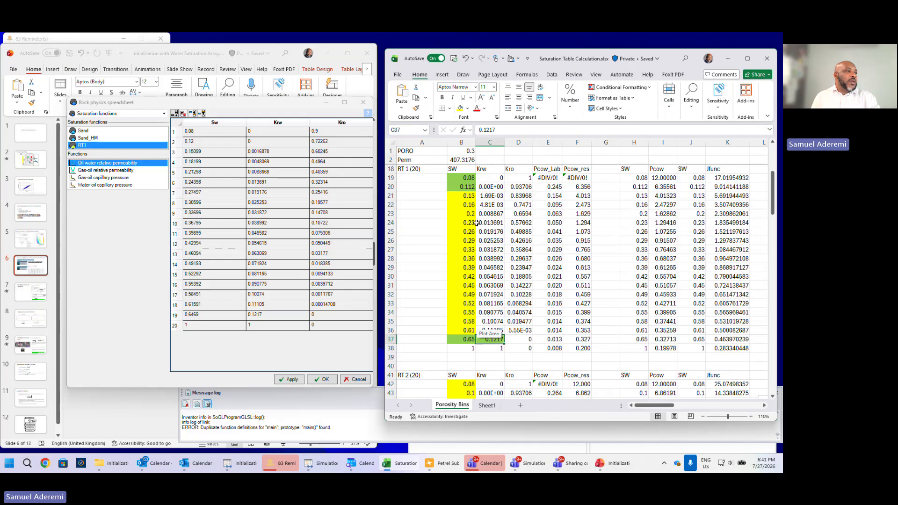
pyautogui.scroll(1, 493, 229)
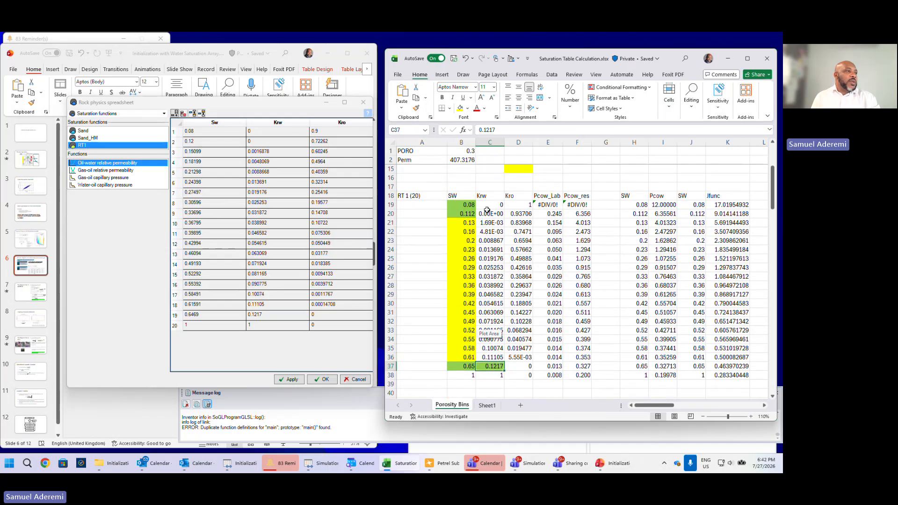
pyautogui.moveTo(495, 201); pyautogui.dragTo(514, 367)
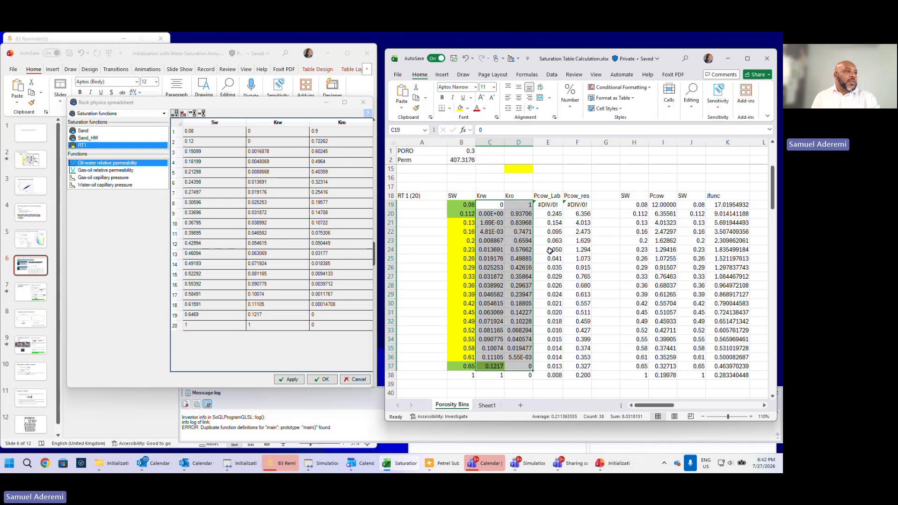
# - Review the Pcow_Lab formula in E20 again and point out the Pce term inside the capillary pressure equation
pyautogui.click(556, 217)
pyautogui.scroll(4, 565, 224)
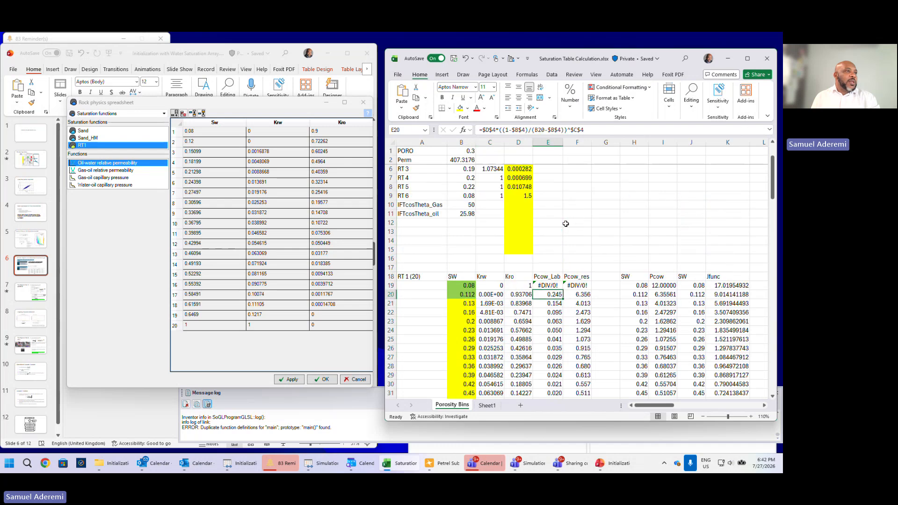
pyautogui.moveTo(655, 405); pyautogui.dragTo(713, 406)
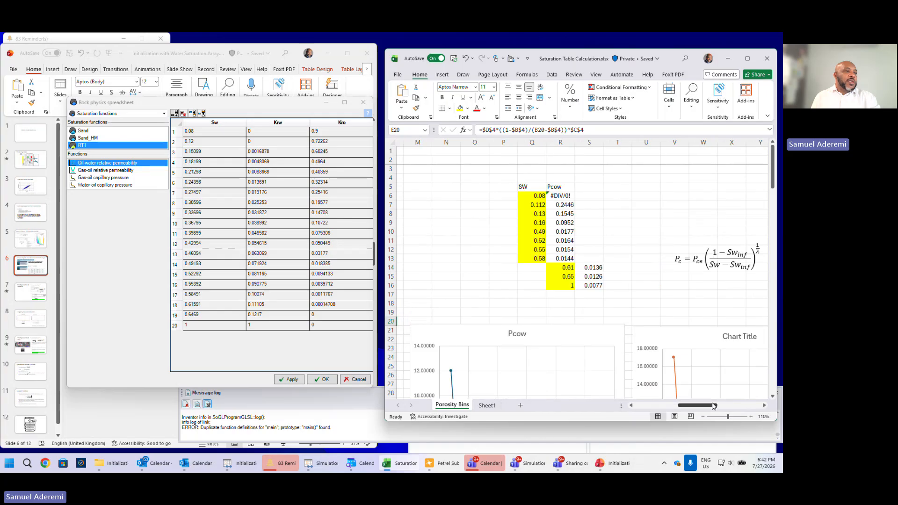
pyautogui.click(700, 258)
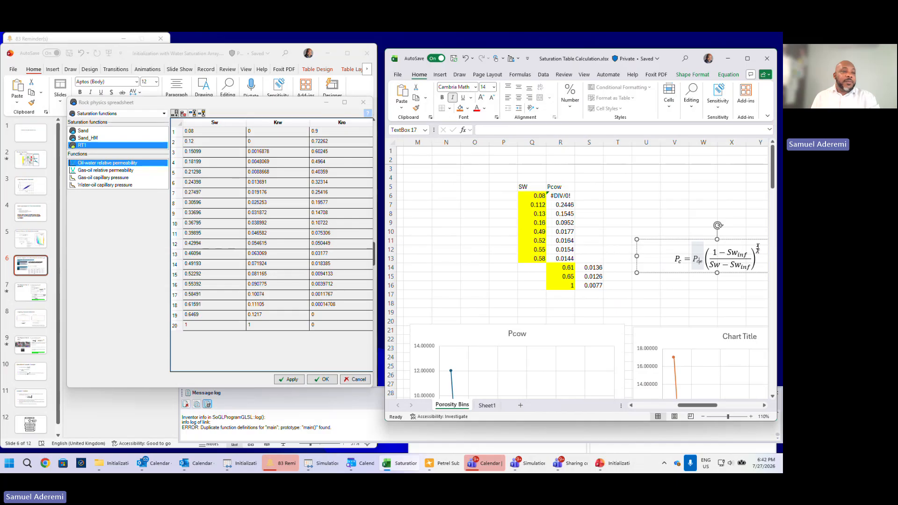
# - Select the RT 1 Pcow_Lab values from E20 down to E38 and view them together with the input parameters
pyautogui.moveTo(693, 406); pyautogui.dragTo(651, 406)
pyautogui.scroll(-3, 602, 330)
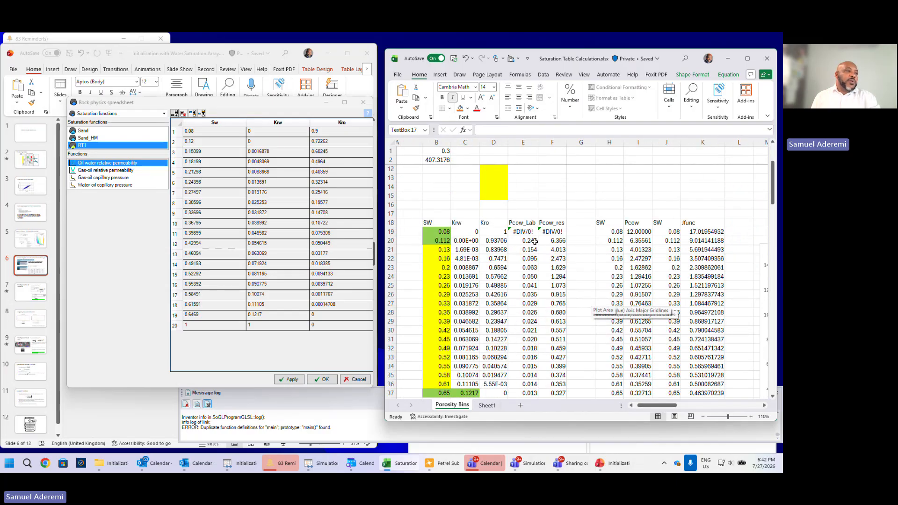
pyautogui.moveTo(535, 242); pyautogui.dragTo(530, 383)
pyautogui.scroll(4, 576, 273)
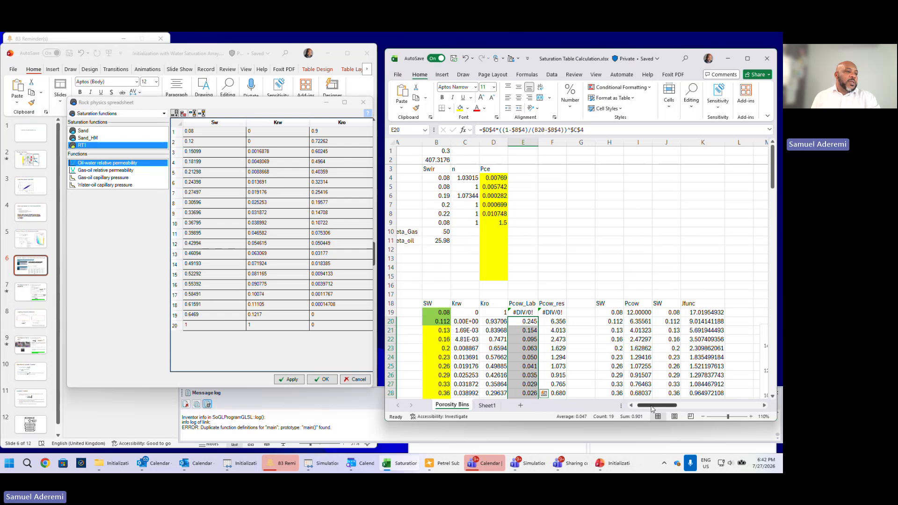
# - Trace the cells referenced by the RT 1 Pcow_res formula in F20, including the IFTcosTheta_oil value
pyautogui.hscroll(-2, 398, 264)
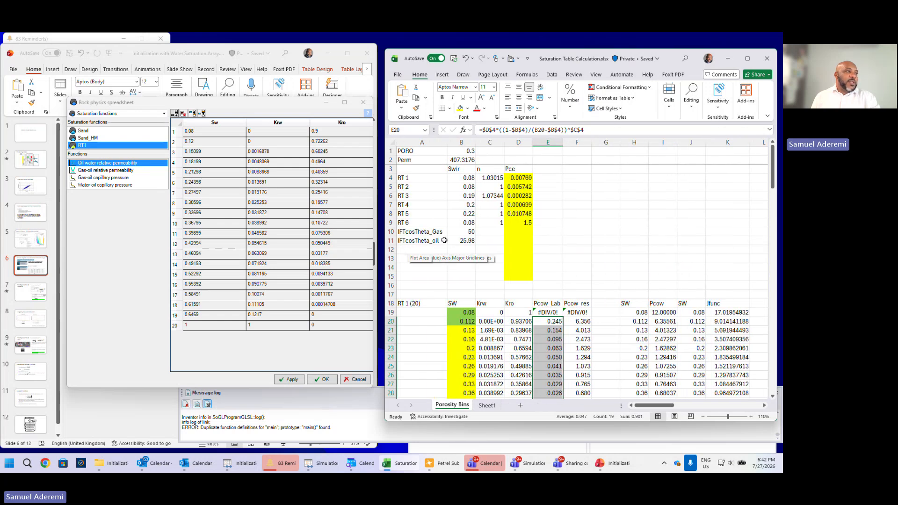
pyautogui.click(582, 321)
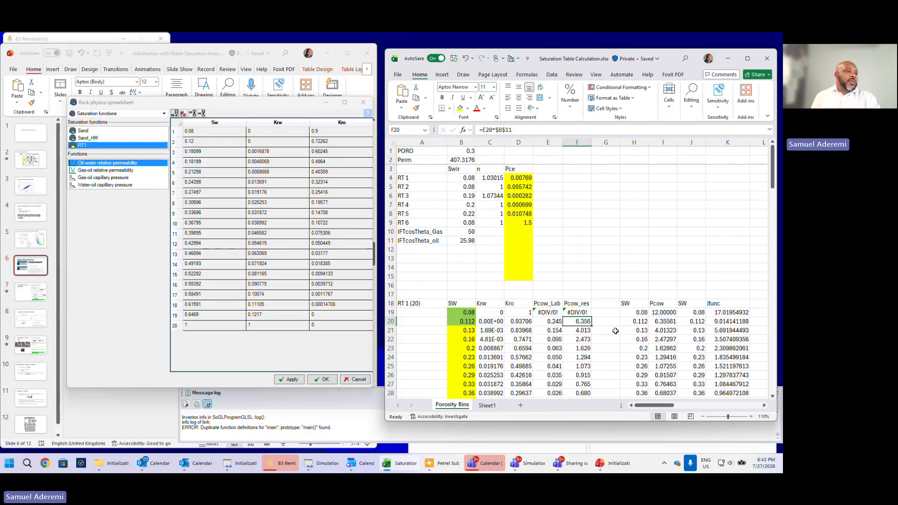
pyautogui.doubleClick(586, 322)
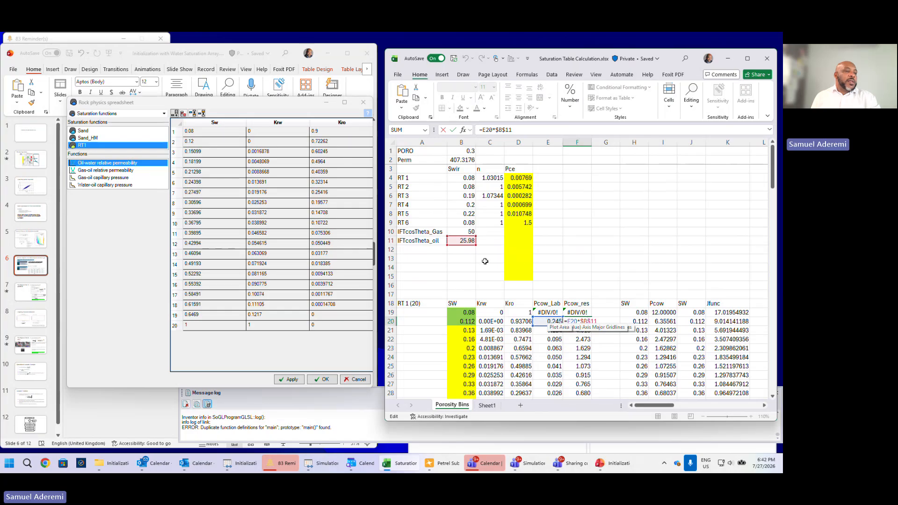
pyautogui.press('Return')
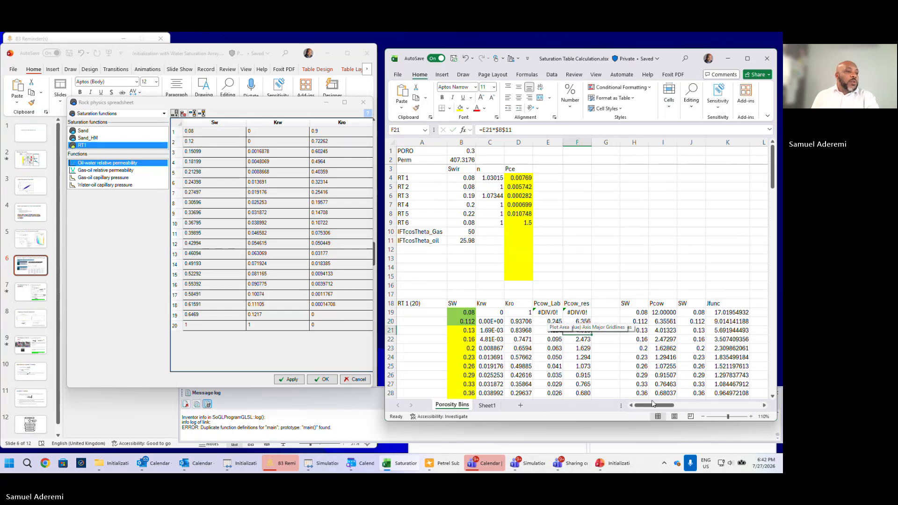
# - Trace the RT 1 SW value in H19 back to its source cell B19
pyautogui.moveTo(656, 406); pyautogui.dragTo(665, 407)
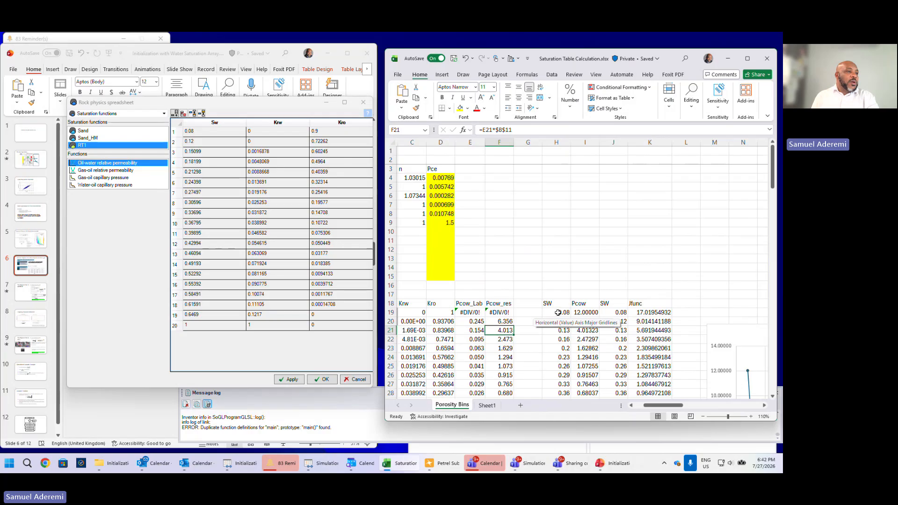
pyautogui.click(542, 313)
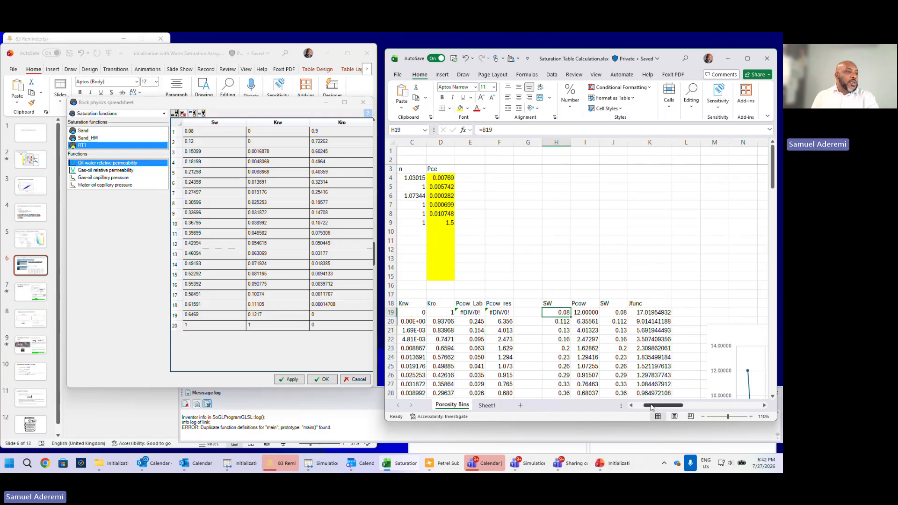
pyautogui.moveTo(657, 406); pyautogui.dragTo(644, 406)
pyautogui.click(464, 310)
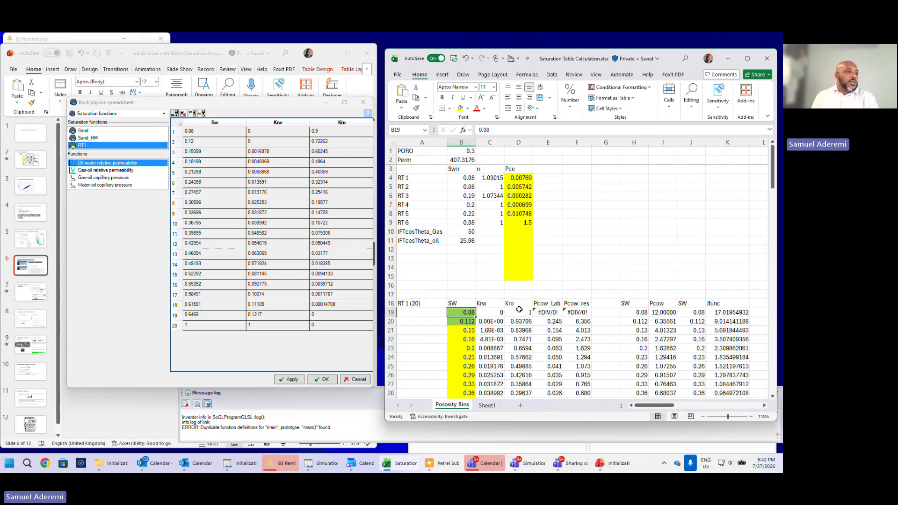
pyautogui.click(640, 312)
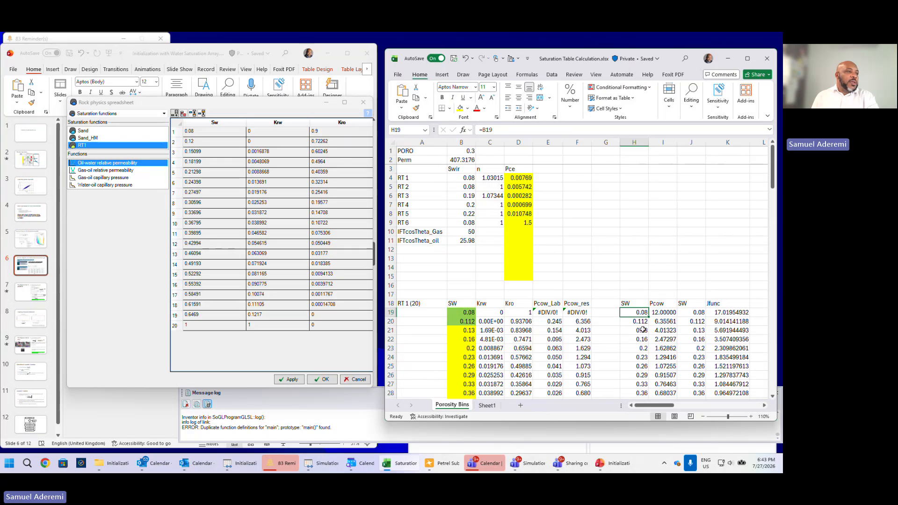
# - Check that the RT 1 Pcow formula in I20 refers to F20, then inspect the first Pcow entry in I19
pyautogui.click(670, 321)
pyautogui.write('=')
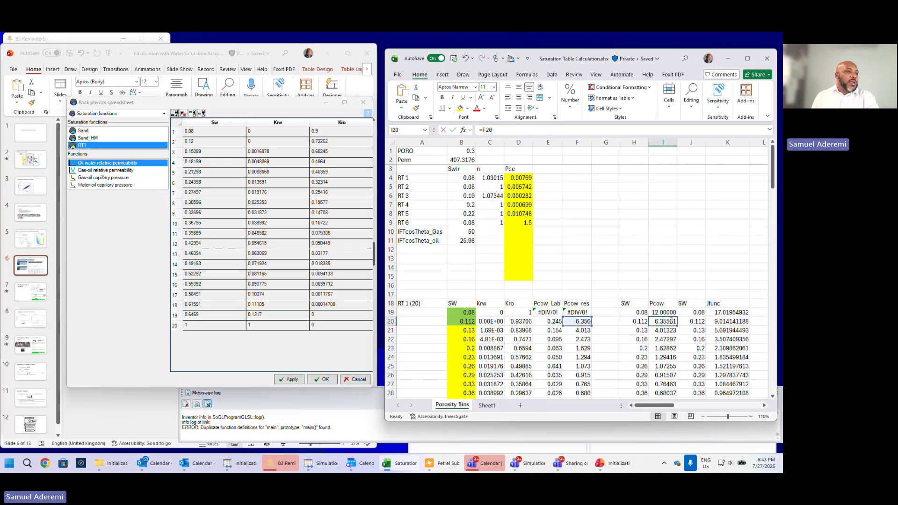
pyautogui.click(574, 321)
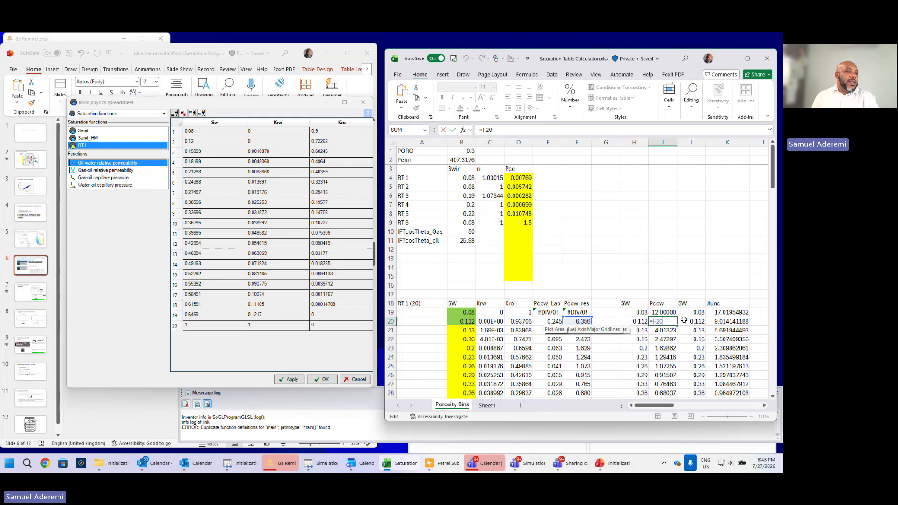
pyautogui.press('Return')
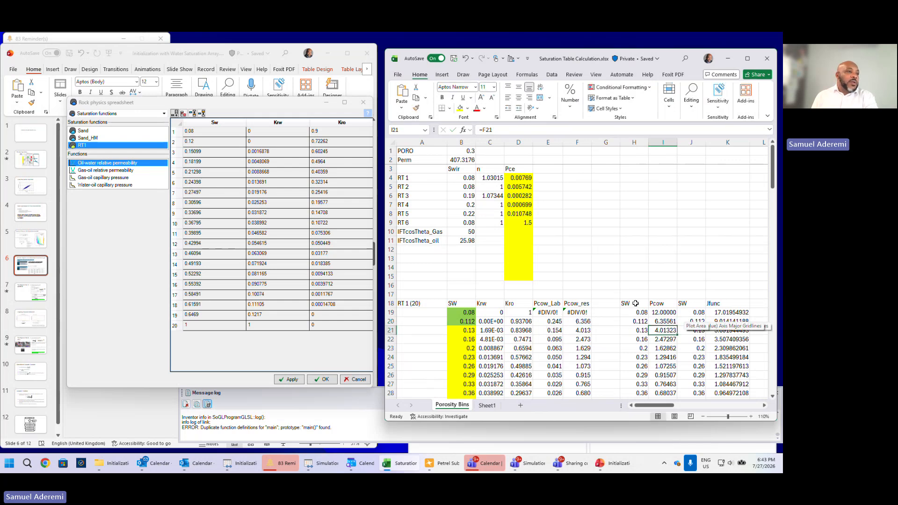
pyautogui.click(664, 312)
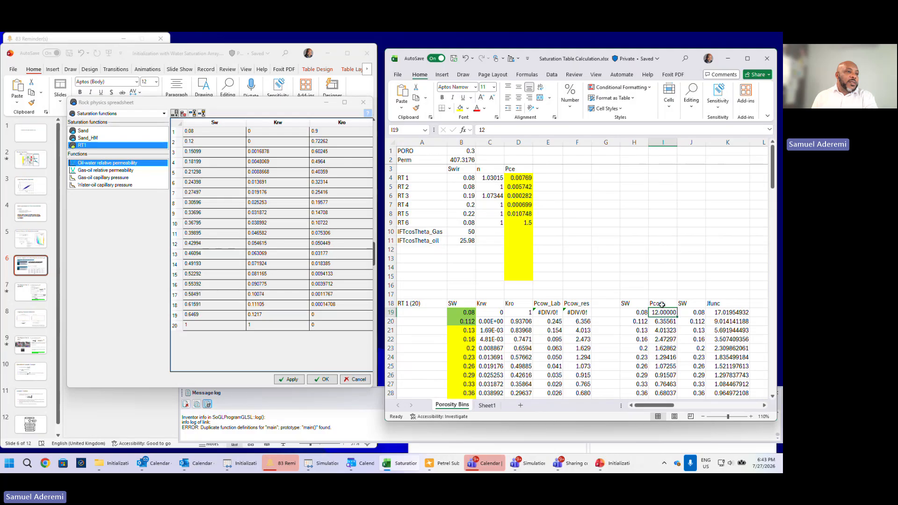
# - Examine the Pcow chart beside the RT 1 table, then return to the table's SW, Pcow and Jfunc columns
pyautogui.moveTo(663, 405); pyautogui.dragTo(696, 406)
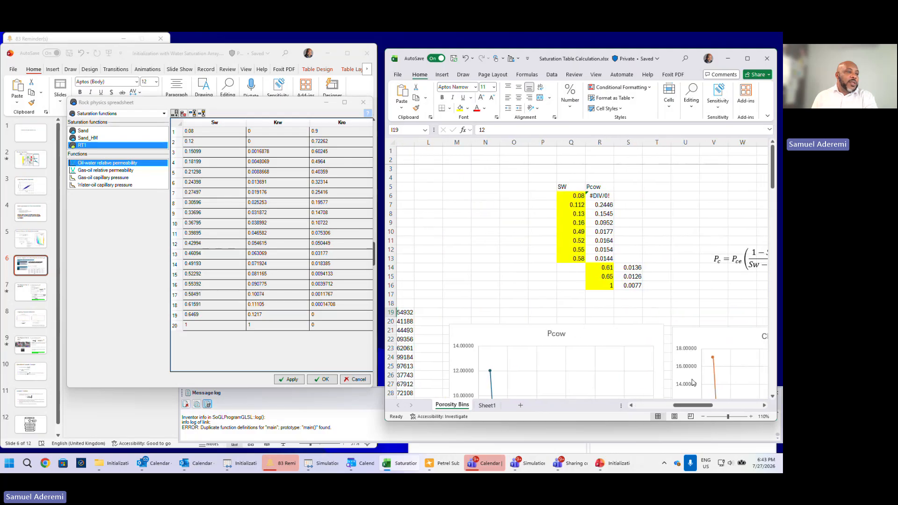
pyautogui.scroll(-6, 662, 309)
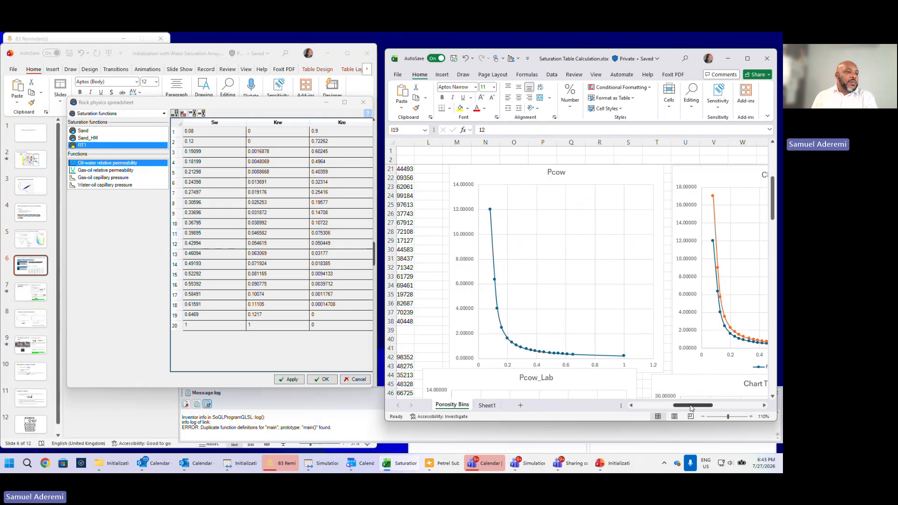
pyautogui.moveTo(688, 406); pyautogui.dragTo(649, 407)
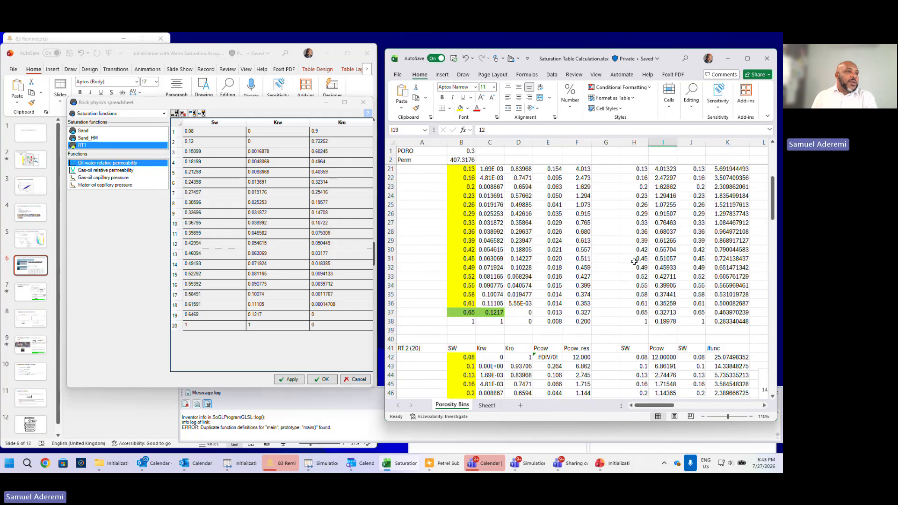
pyautogui.scroll(3, 635, 261)
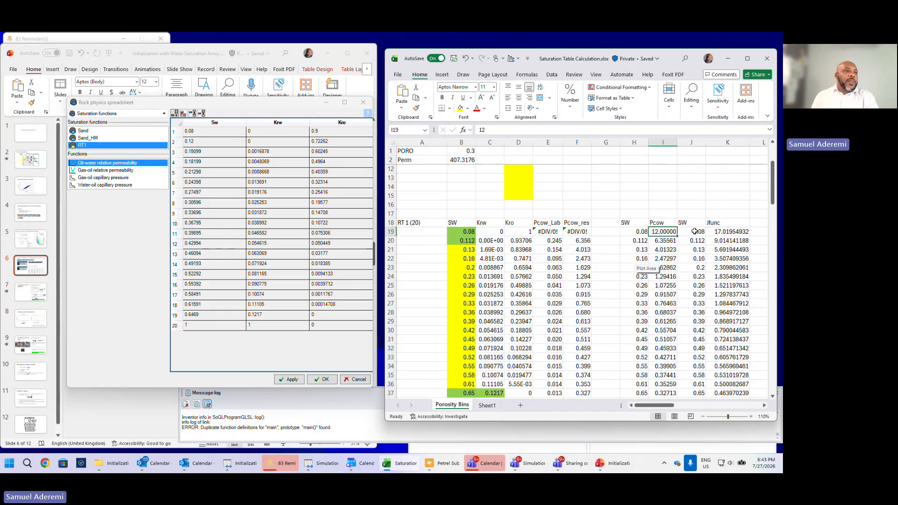
# - Check the Jfunc formula in K19, then switch to PowerPoint and show the Leverett J Function slide to compare the equation
pyautogui.click(725, 231)
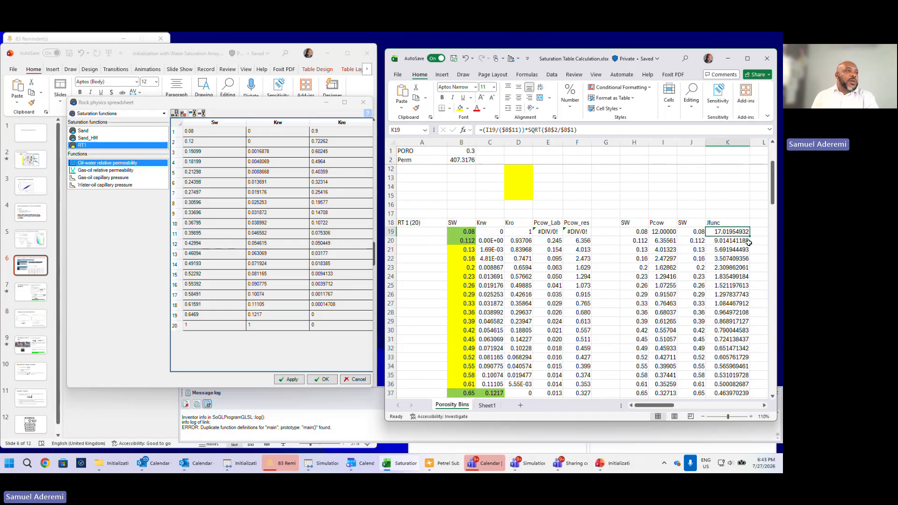
pyautogui.moveTo(667, 405); pyautogui.dragTo(683, 406)
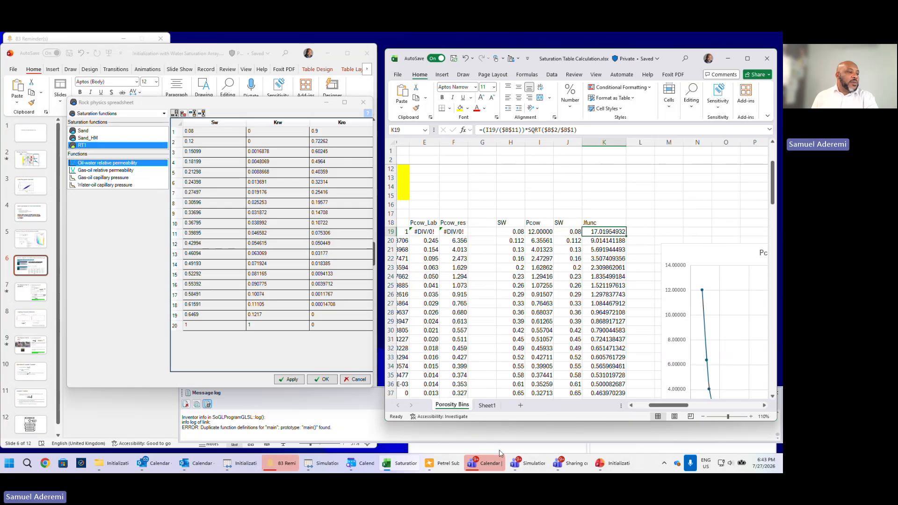
pyautogui.click(607, 469)
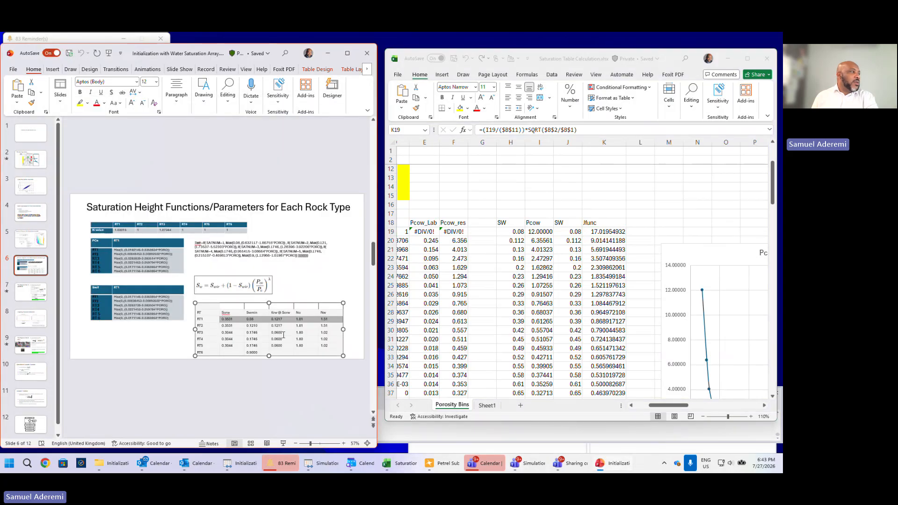
pyautogui.click(46, 266)
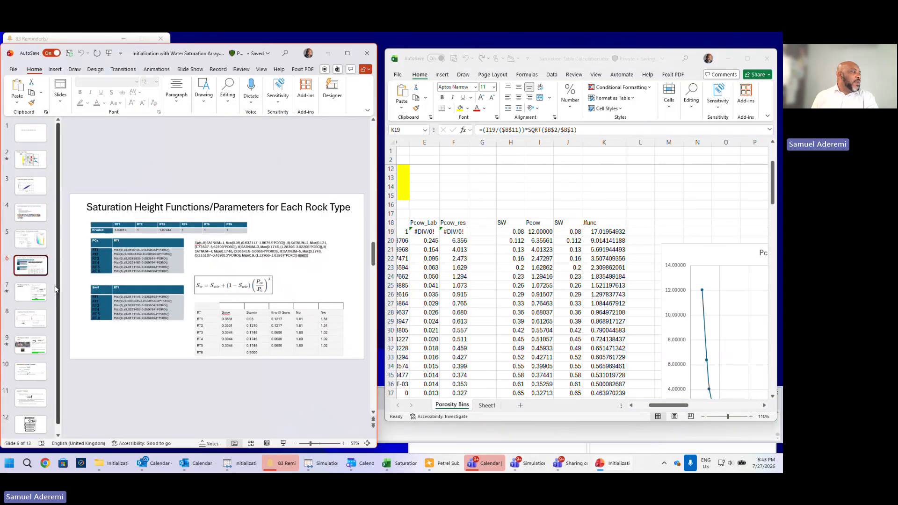
pyautogui.click(45, 289)
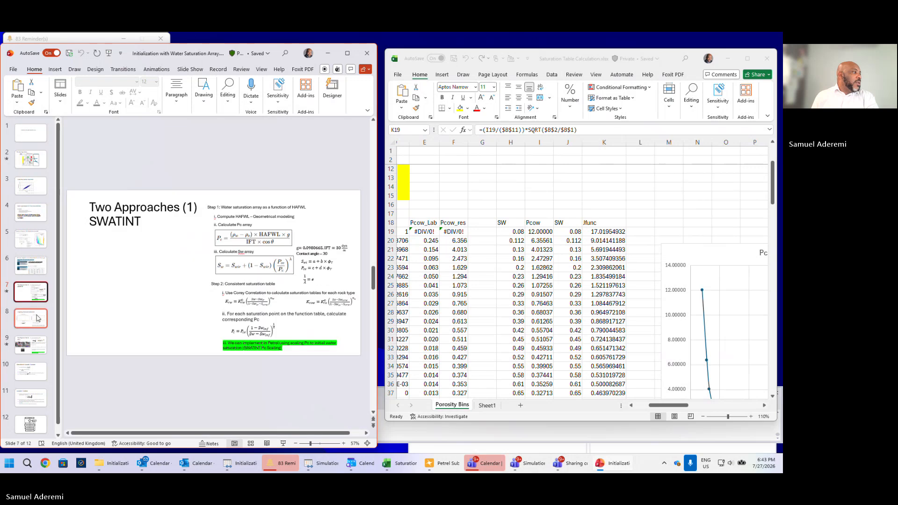
pyautogui.click(29, 397)
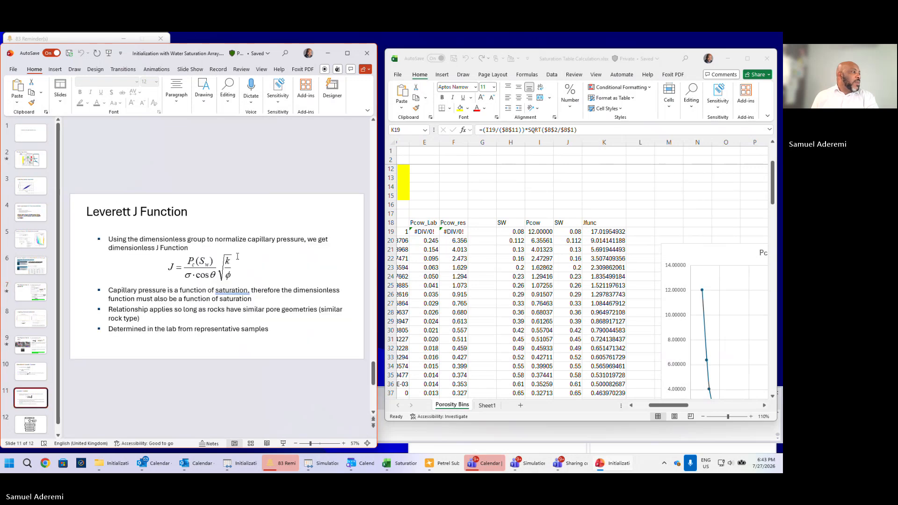
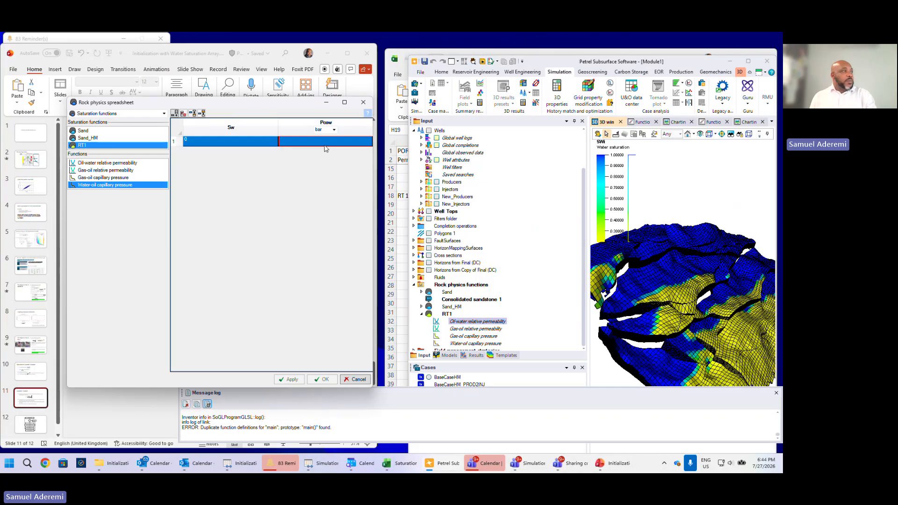
# - Paste the RT 1 Sw and Pcow values, from 0.08 and 12 to 1 and 0.19978, into RT1's water-oil capillary pressure table and accept it
pyautogui.write('0.08\t12 0.112\t6.3556 0.13\t4.0132 0.16\t2.473 0.2\t1.6286 0.23\t1.2942 0.26\t1.0726 0.29\t0.91507 0.33\t0.76463 0.36\t0.68037 0.39\t0.61265 0.42\t0.55704 0.45\t0.51057 0.49\t0.45933 0.52\t0.42711 0.55\t0.39905 0.58\t0.37441 0.61\t0.35259 0.65\t0.32713 1\t0.19978')
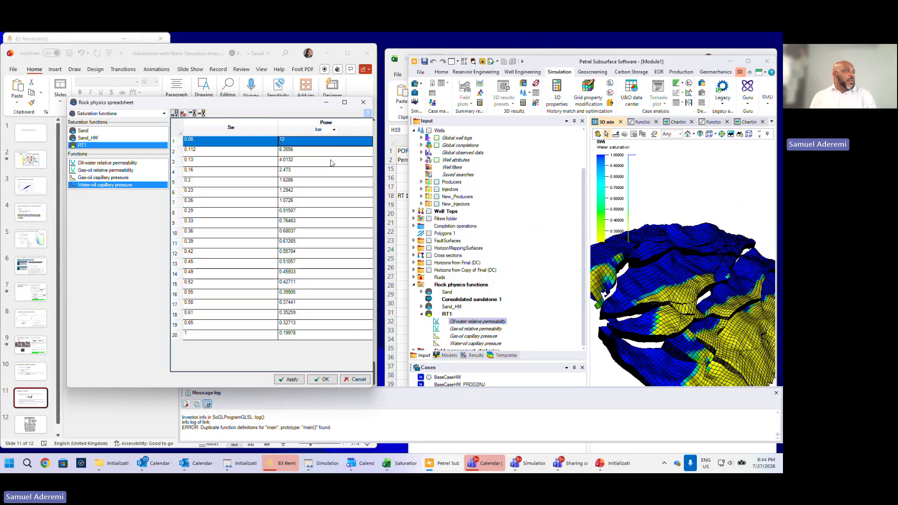
pyautogui.click(323, 380)
pyautogui.click(402, 463)
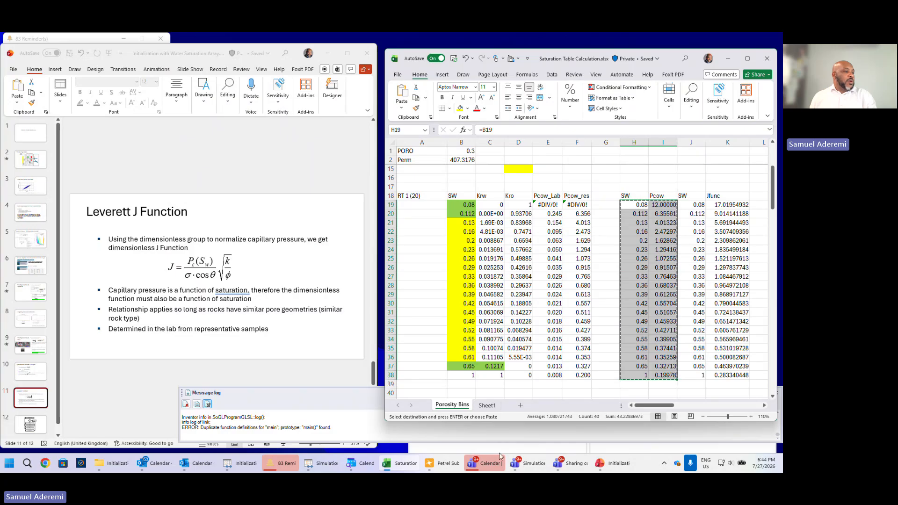
pyautogui.click(442, 462)
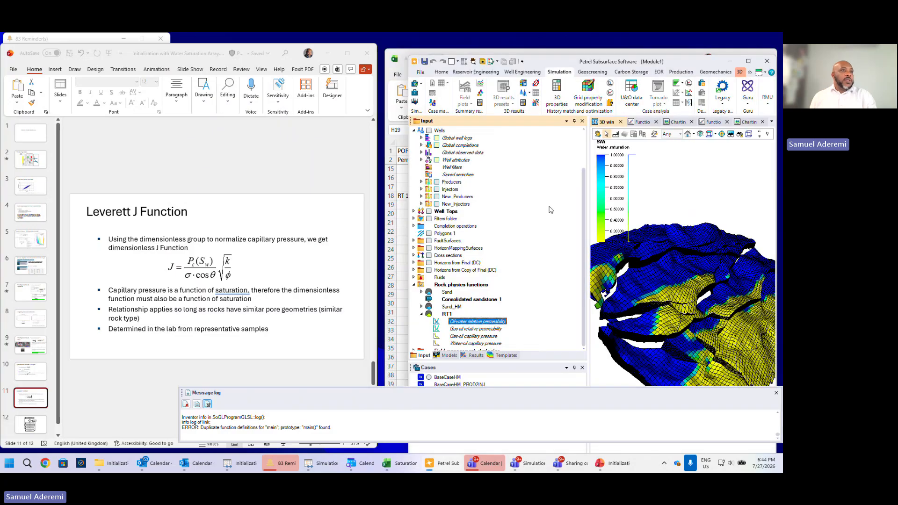
# - Maximize Petrel and review RT1's saturation parameters in Make rock physics functions, then close the dialog
pyautogui.click(748, 61)
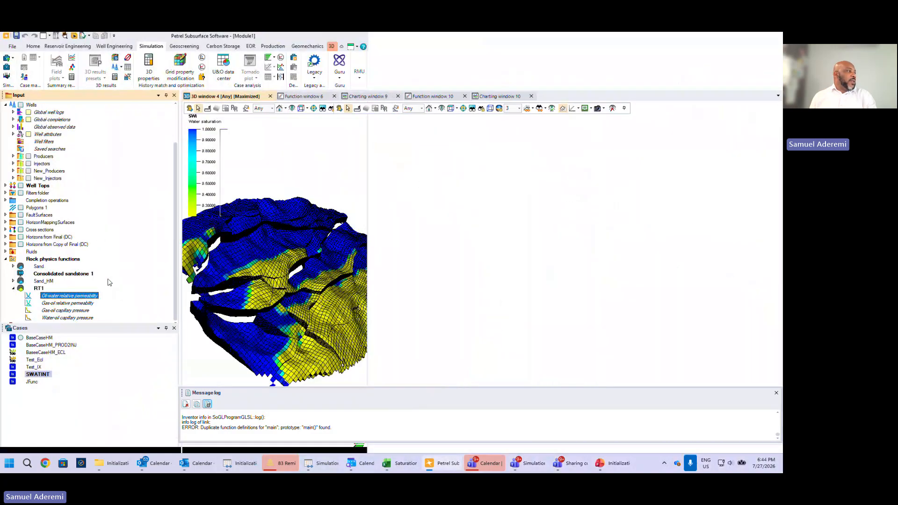
pyautogui.scroll(-2, 123, 304)
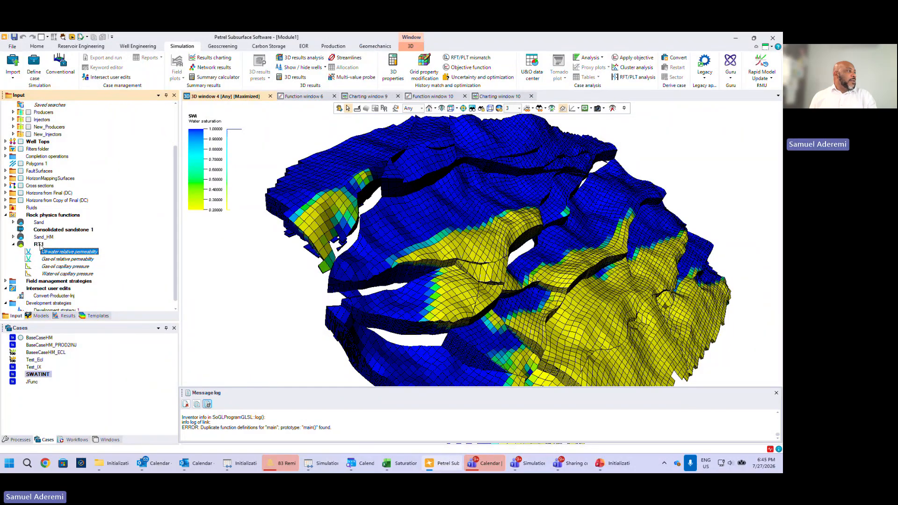
pyautogui.rightClick(39, 246)
pyautogui.click(96, 289)
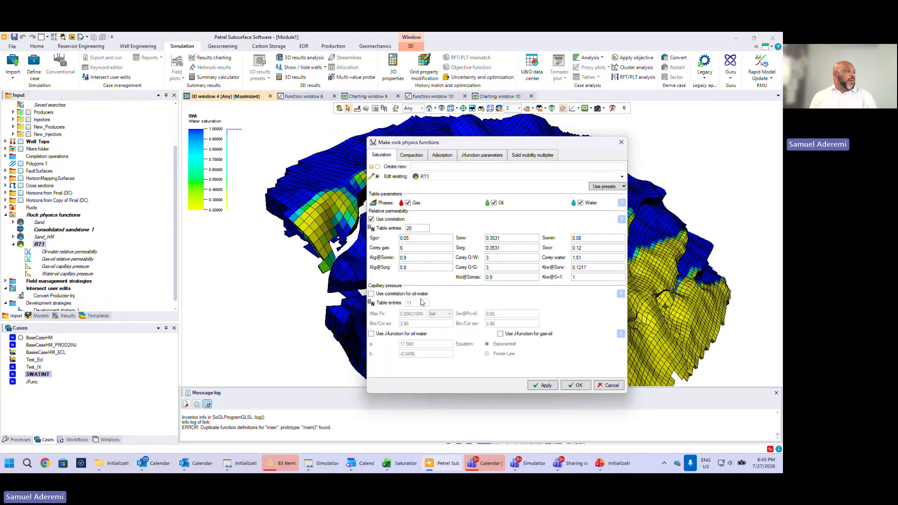
pyautogui.click(579, 385)
# - Review all Sw and Pcow rows in the spreadsheet of RT1's water-oil capillary pressure function, then close it
pyautogui.rightClick(76, 274)
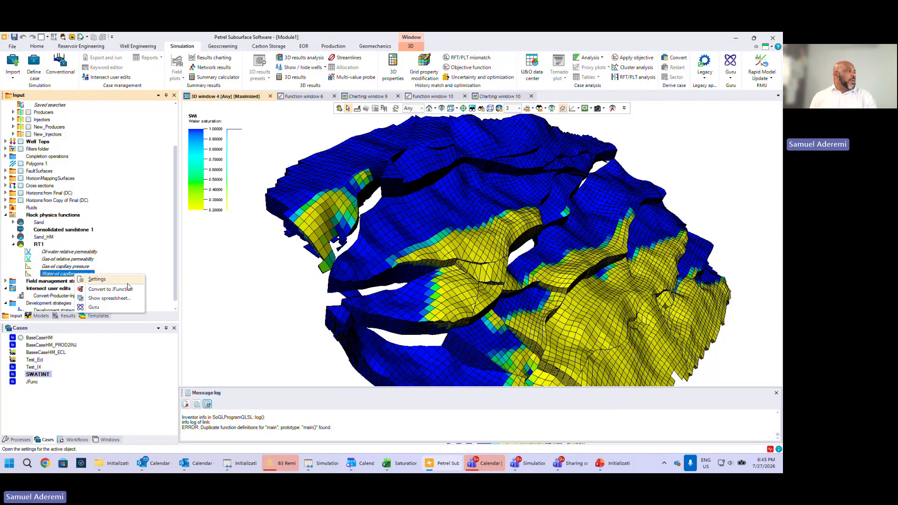
pyautogui.click(134, 300)
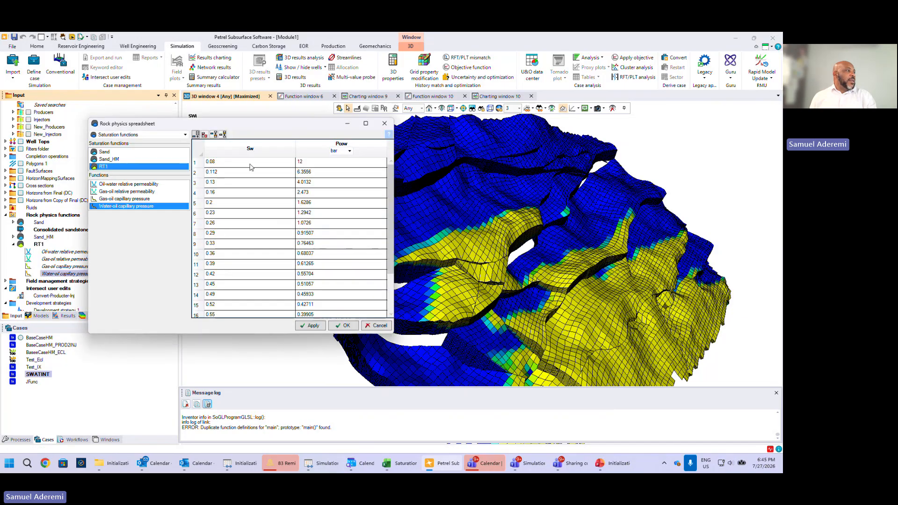
pyautogui.scroll(-2, 309, 195)
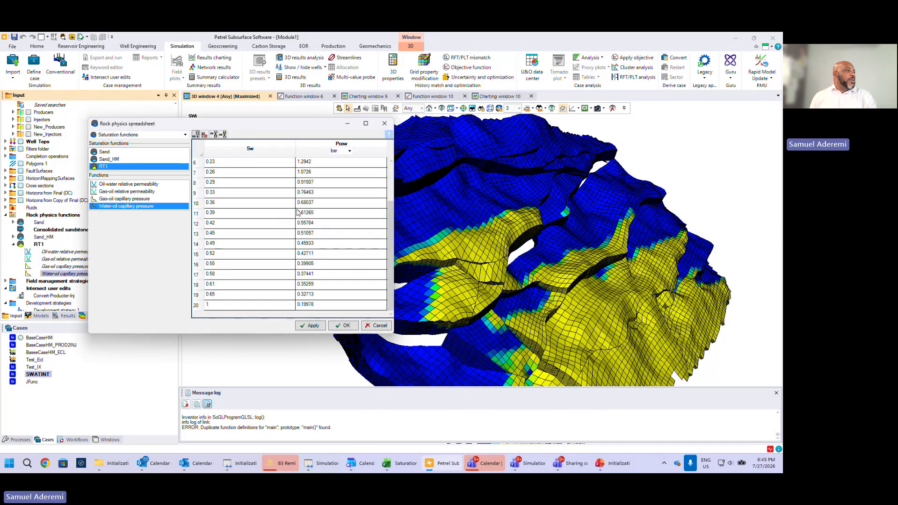
pyautogui.click(342, 325)
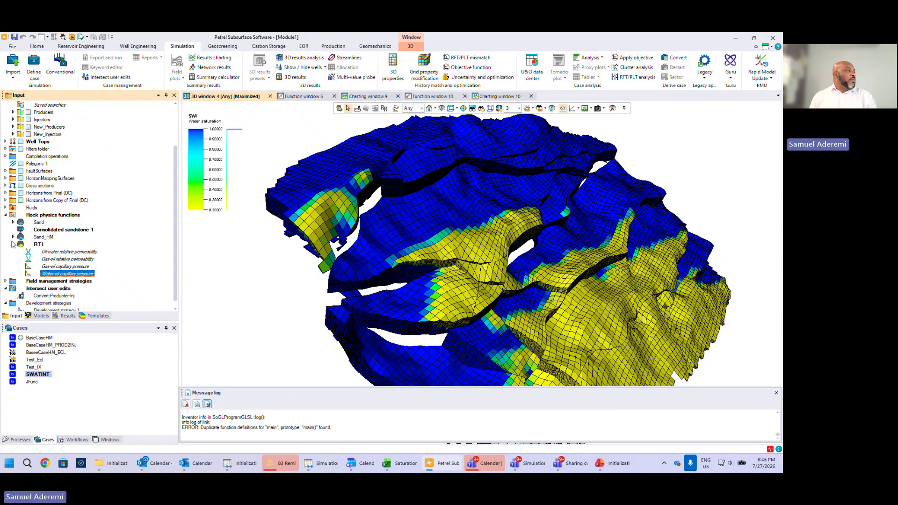
# - Collapse the RT1 saturation function and duplicate it within the rock physics functions
pyautogui.click(13, 245)
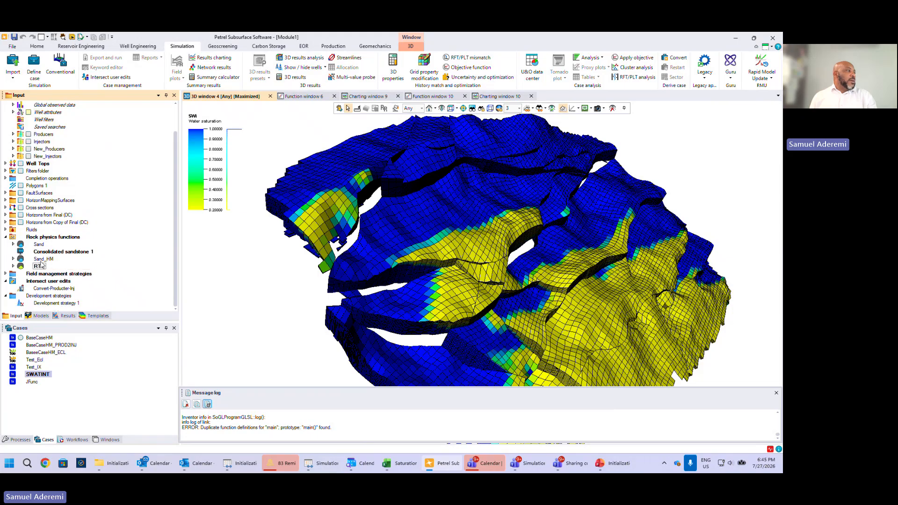
pyautogui.rightClick(40, 267)
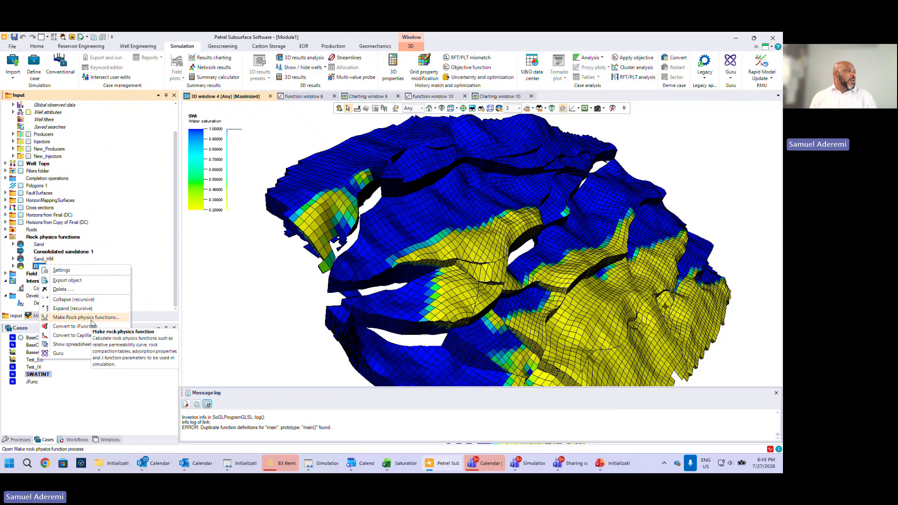
pyautogui.click(131, 262)
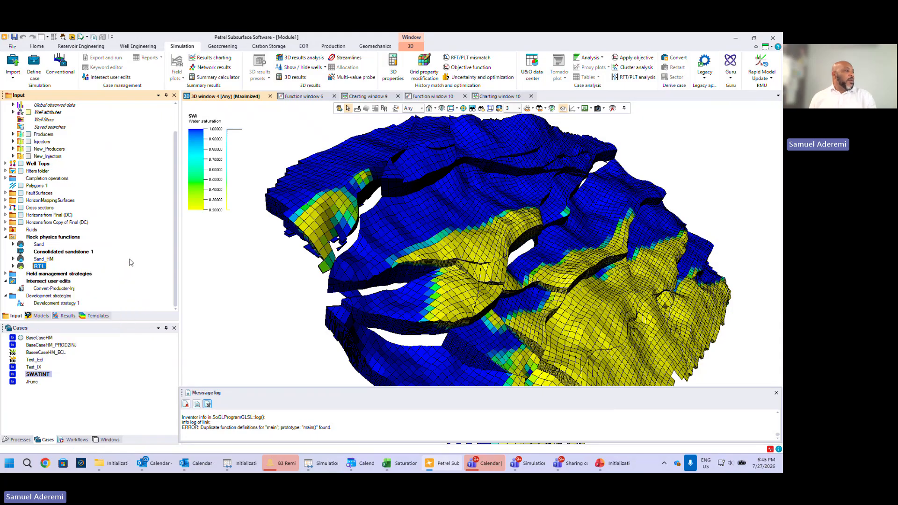
pyautogui.hotkey('ctrl', 'c')
pyautogui.hotkey('ctrl', 'v')
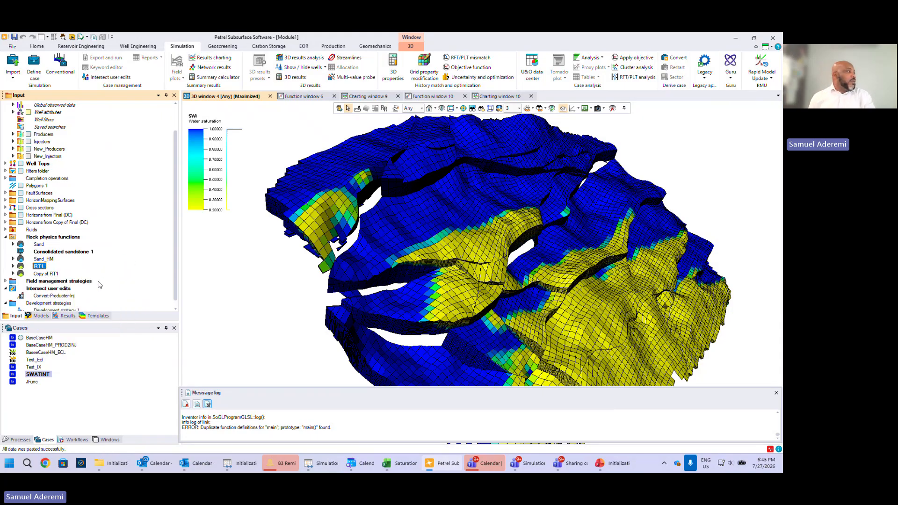
# - Rename the duplicated RT1 saturation function as RT1_JFunc
pyautogui.rightClick(56, 278)
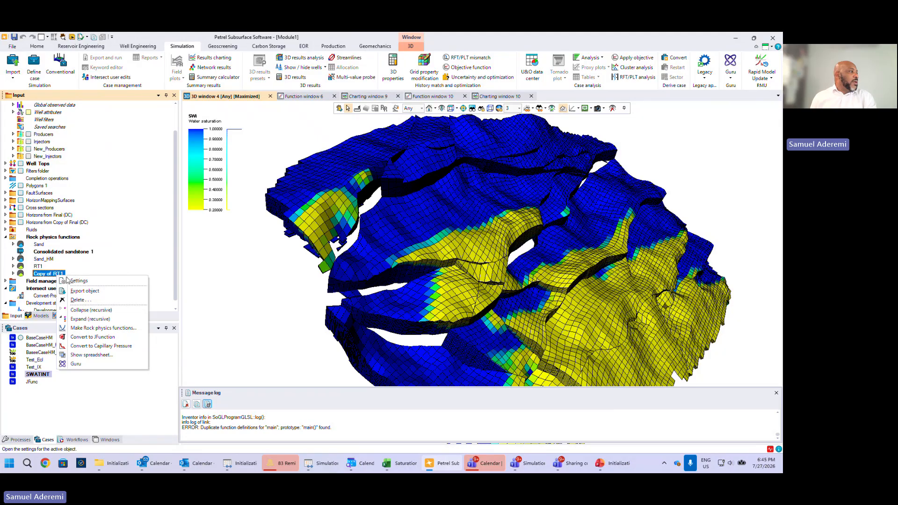
pyautogui.click(80, 282)
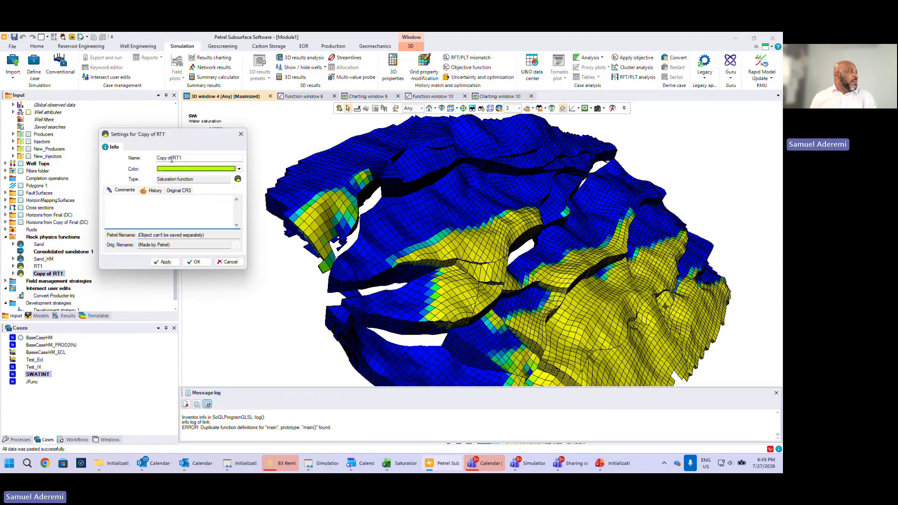
pyautogui.moveTo(173, 158); pyautogui.dragTo(139, 163)
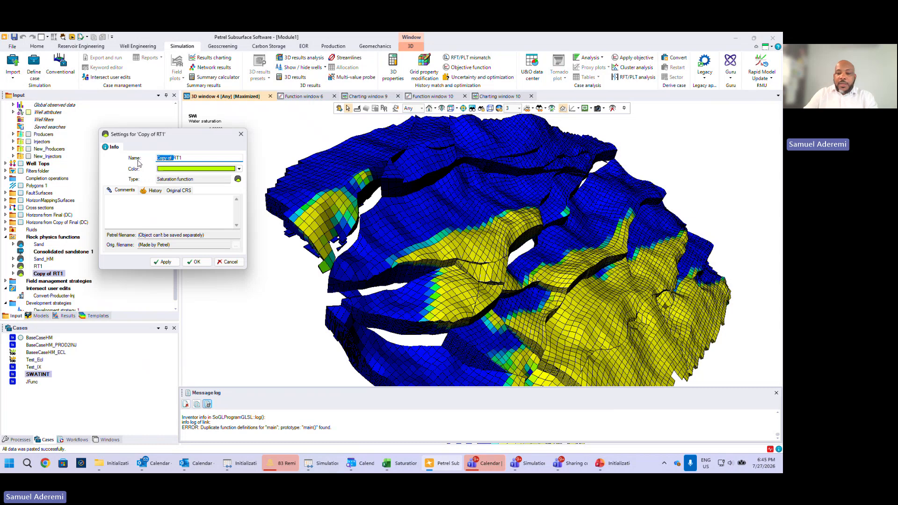
pyautogui.press('BackSpace')
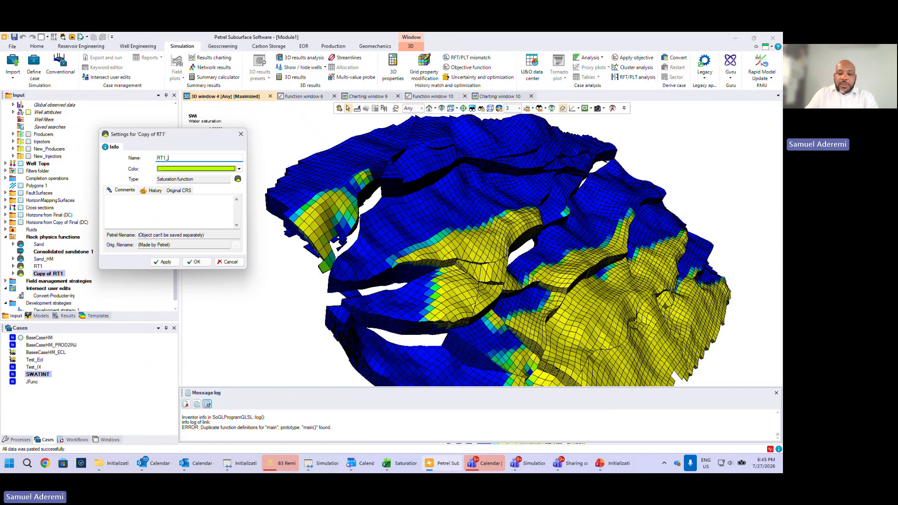
pyautogui.write('_JFunc')
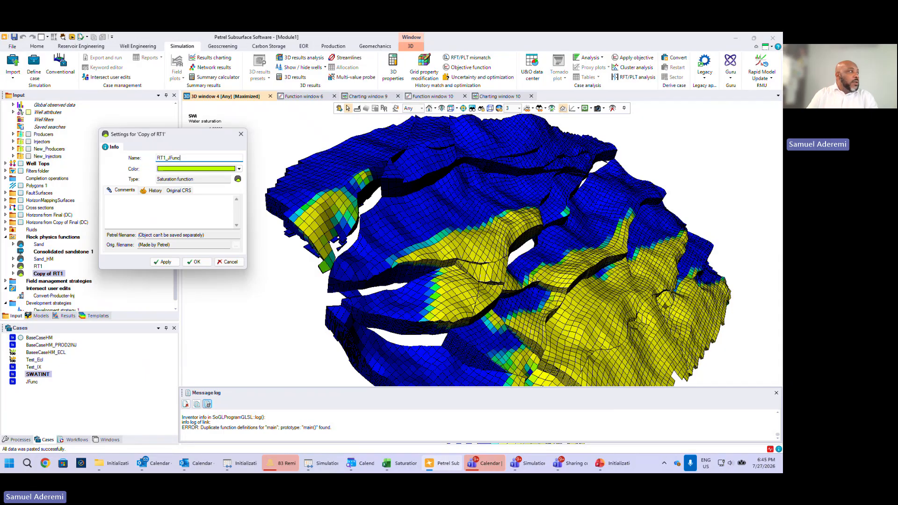
pyautogui.click(194, 262)
# - Rename the original RT1 saturation function as RT1_Pc
pyautogui.rightClick(42, 267)
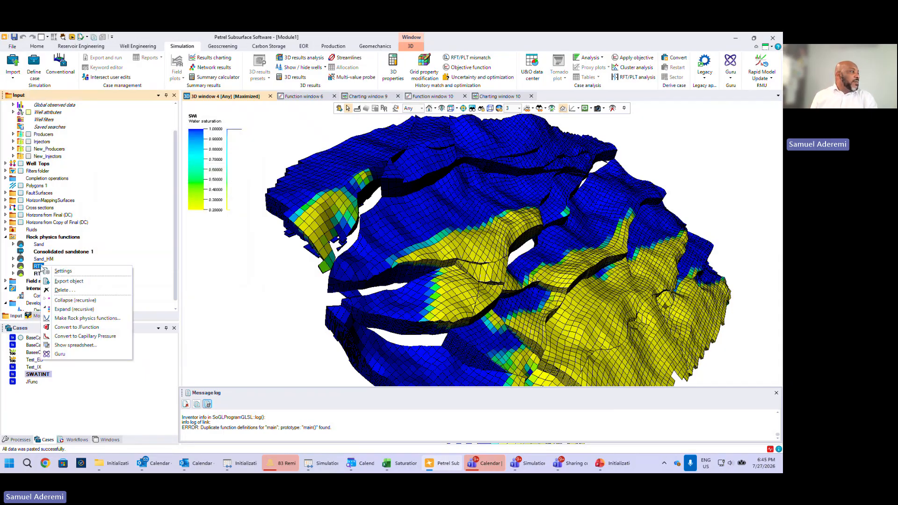
pyautogui.click(60, 272)
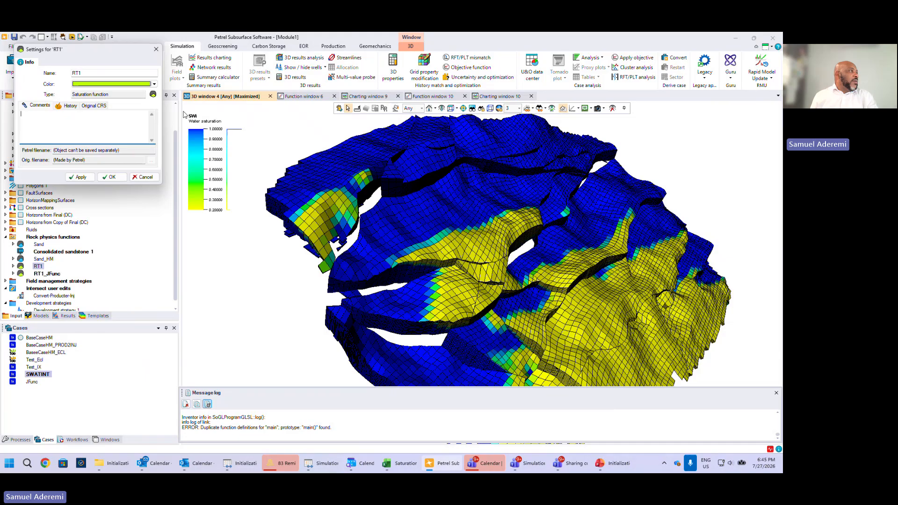
pyautogui.click(121, 72)
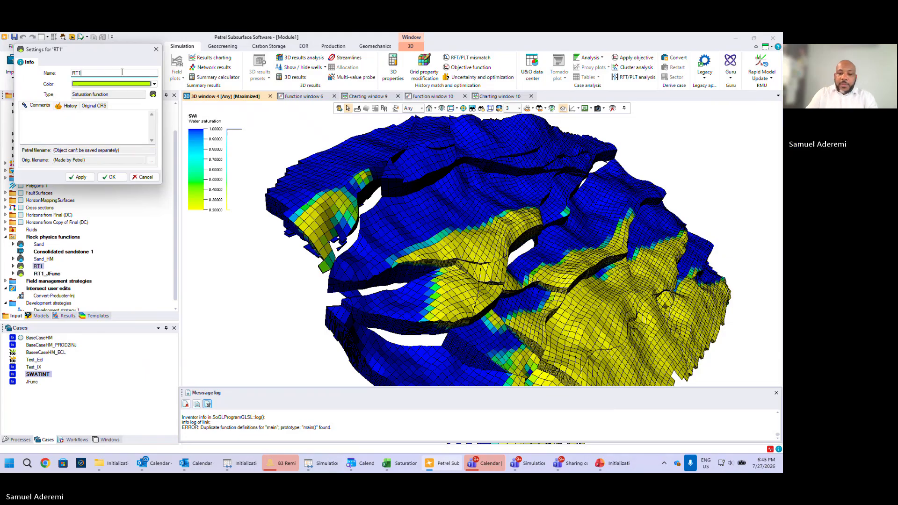
pyautogui.write('_Pc')
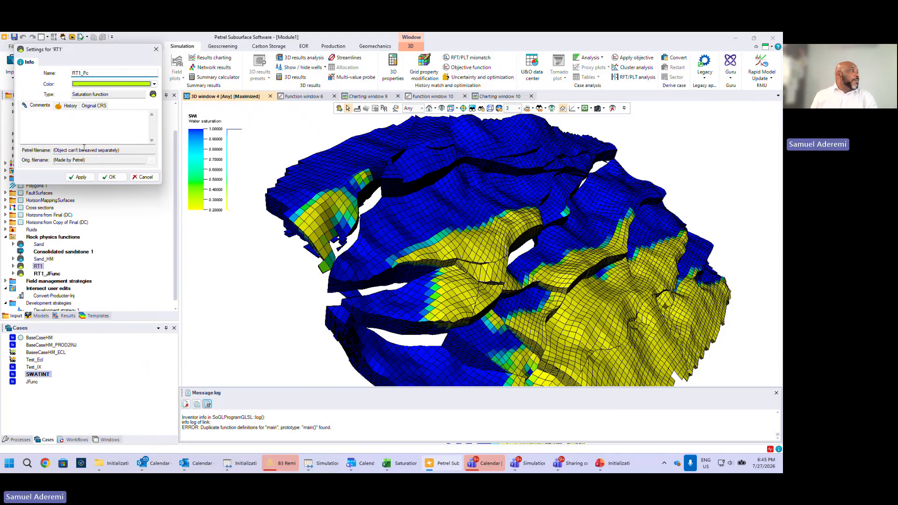
pyautogui.click(110, 177)
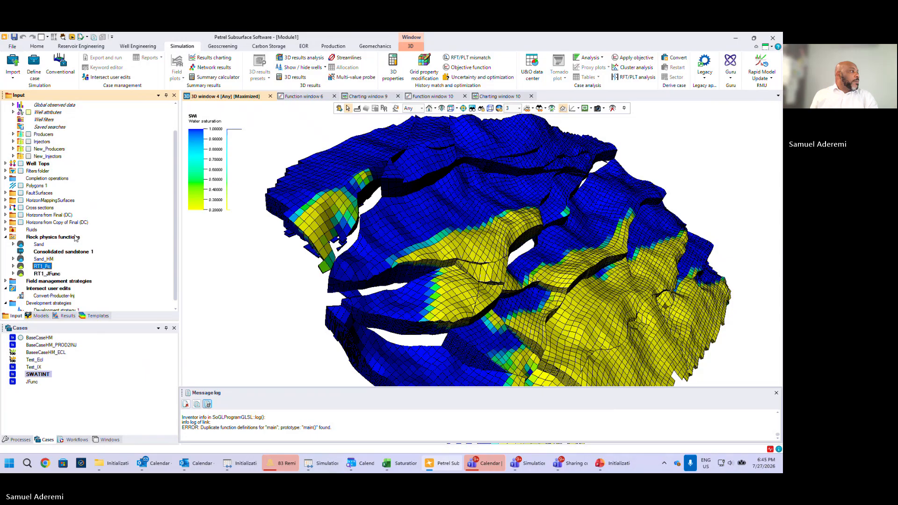
# - Convert the water-oil and gas-oil capillary pressure functions of RT1_JFunc to J-functions
pyautogui.click(13, 274)
pyautogui.scroll(-2, 99, 279)
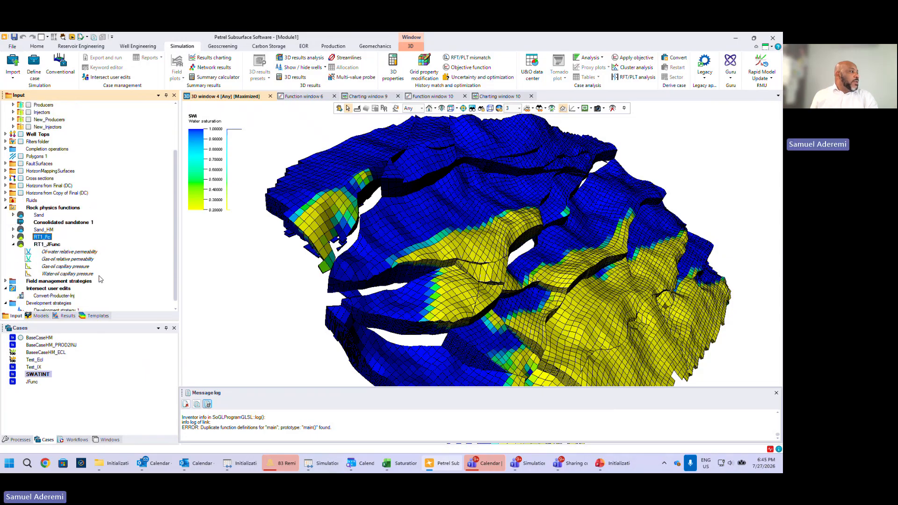
pyautogui.click(85, 276)
pyautogui.rightClick(82, 278)
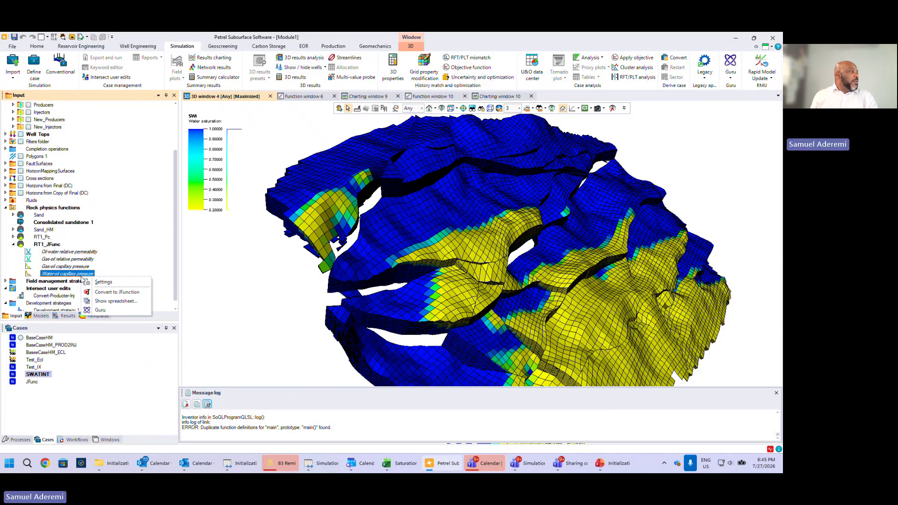
pyautogui.click(115, 291)
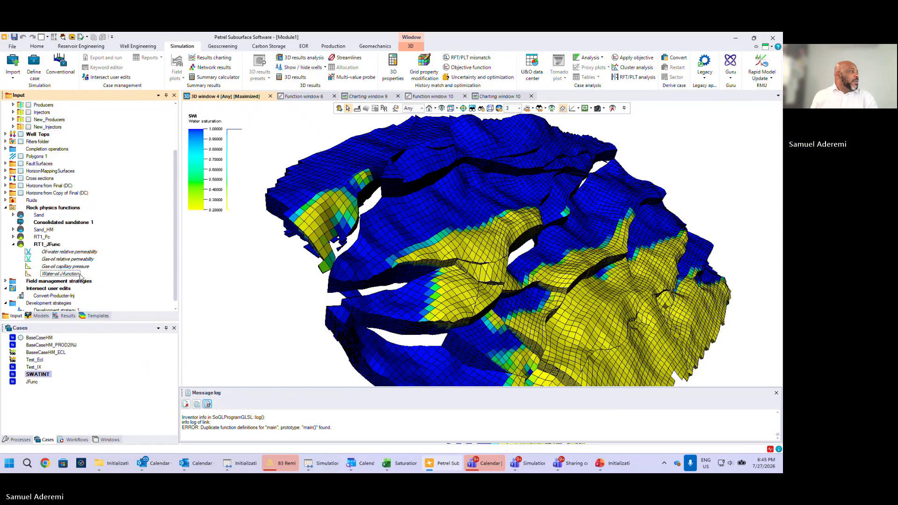
pyautogui.rightClick(84, 268)
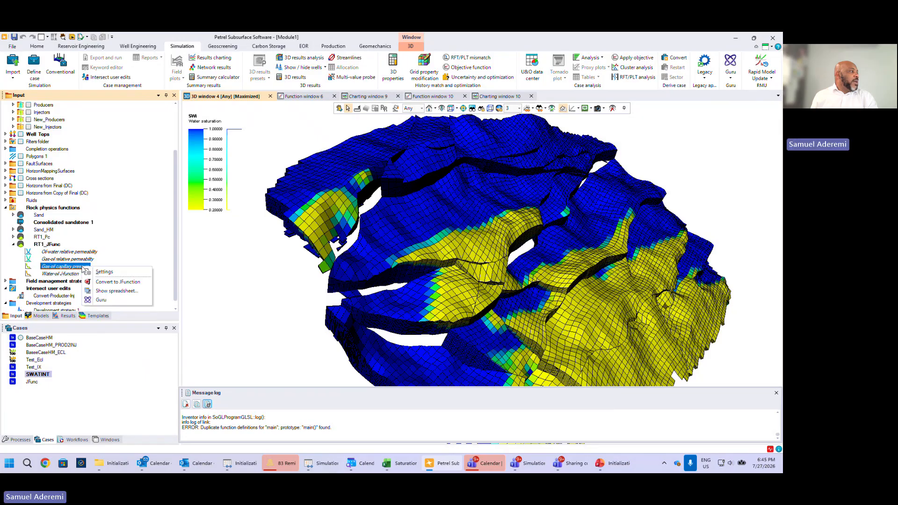
pyautogui.click(115, 282)
# - Open the spreadsheet of RT1_JFunc's water-oil J-function, enlarge it, and copy the RT 1 SW and Jfunc columns from the Excel workbook
pyautogui.click(66, 267)
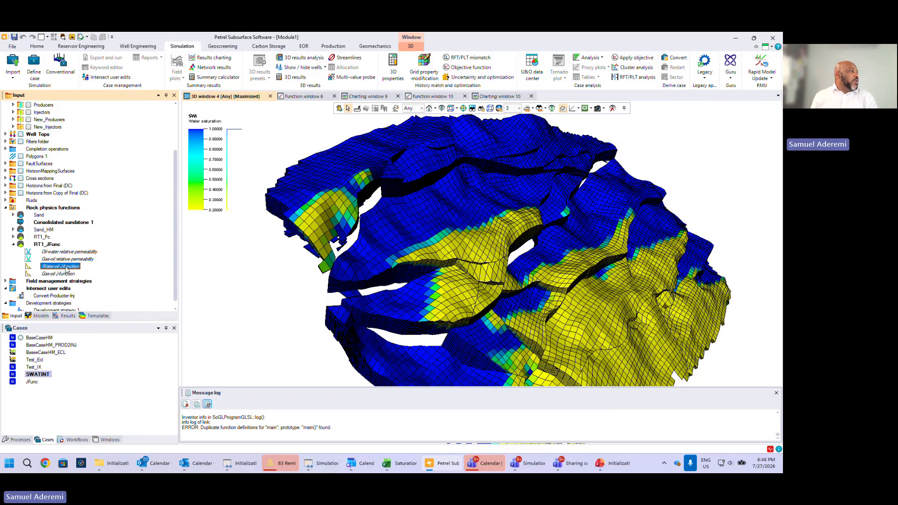
pyautogui.rightClick(66, 270)
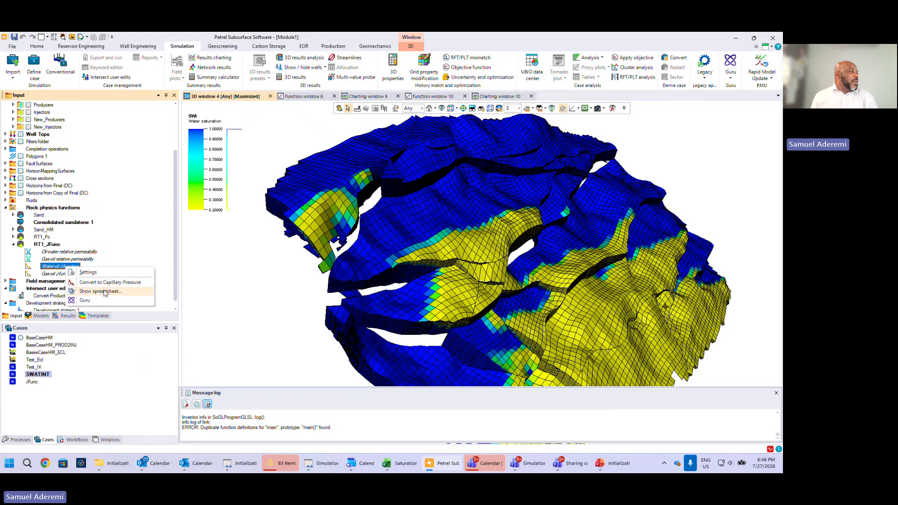
pyautogui.click(137, 287)
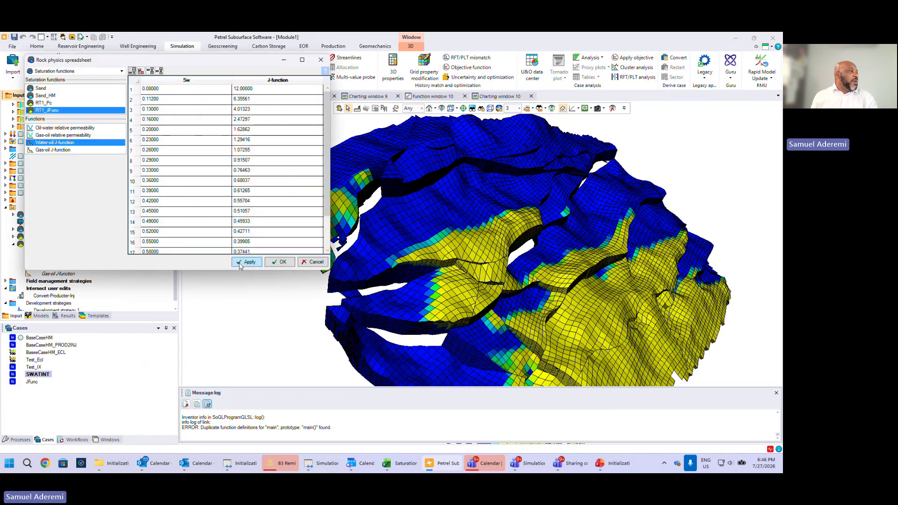
pyautogui.moveTo(232, 270); pyautogui.dragTo(415, 390)
pyautogui.click(398, 463)
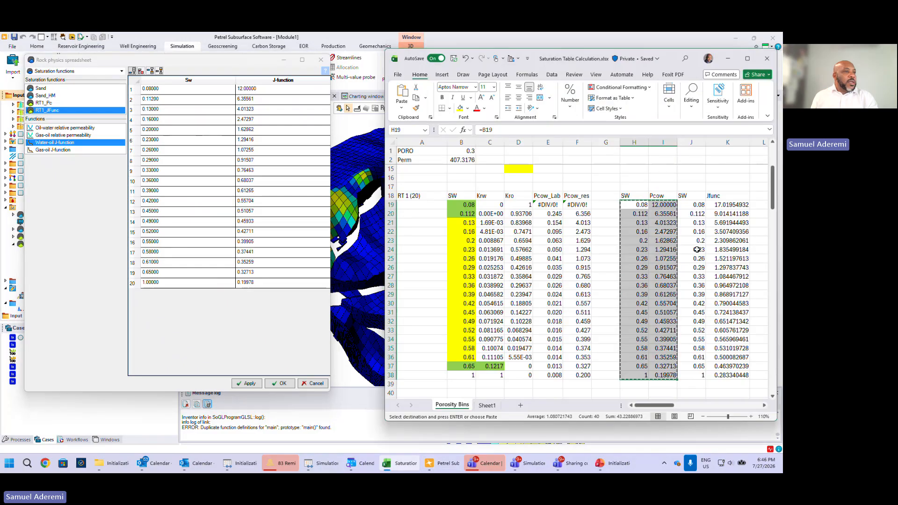
pyautogui.moveTo(692, 205); pyautogui.dragTo(721, 371)
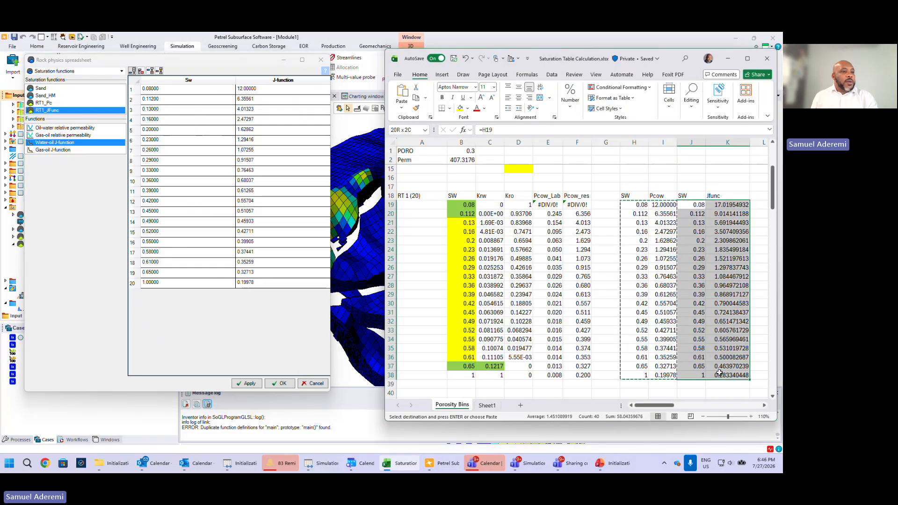
pyautogui.hotkey('ctrl', 'c')
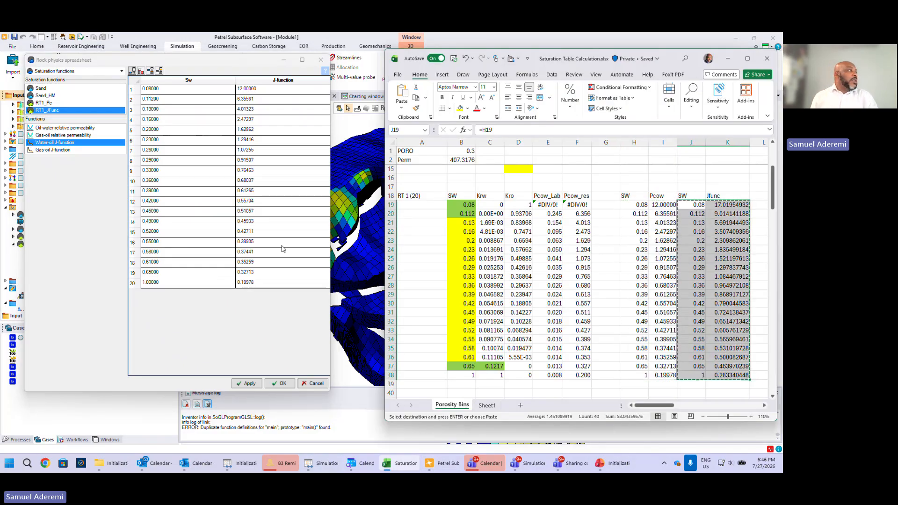
# - Paste the copied values, from 0.08 and 17.01955 to 1 and 0.28334, over RT1_JFunc's water-oil J-function table and accept it
pyautogui.click(171, 88)
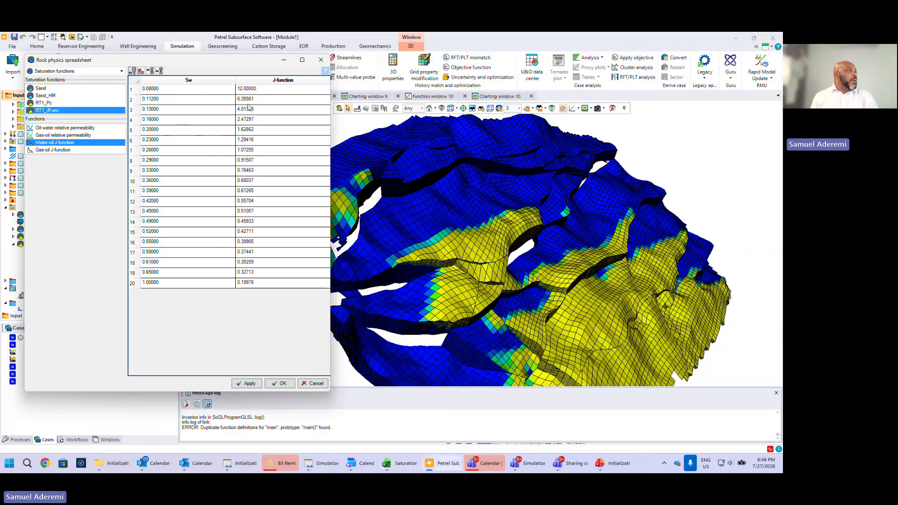
pyautogui.moveTo(163, 96); pyautogui.dragTo(266, 301)
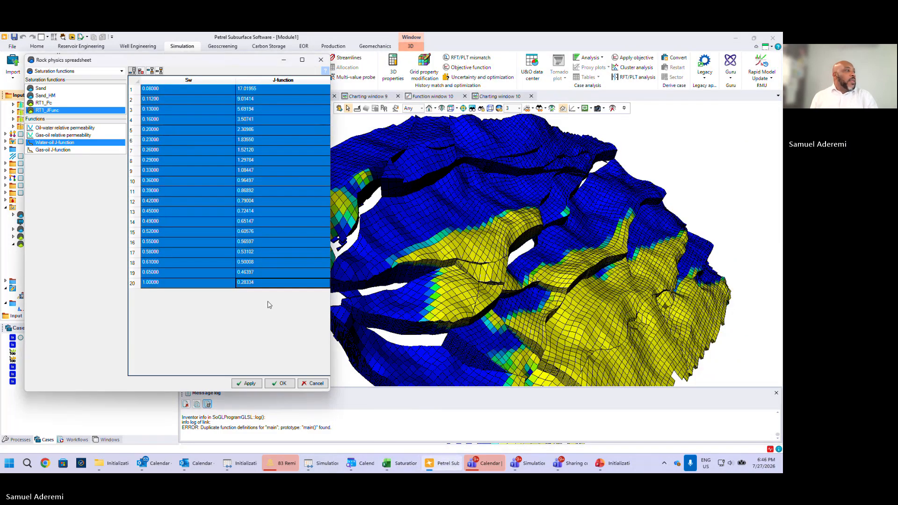
pyautogui.hotkey('ctrl', 'v')
pyautogui.click(280, 384)
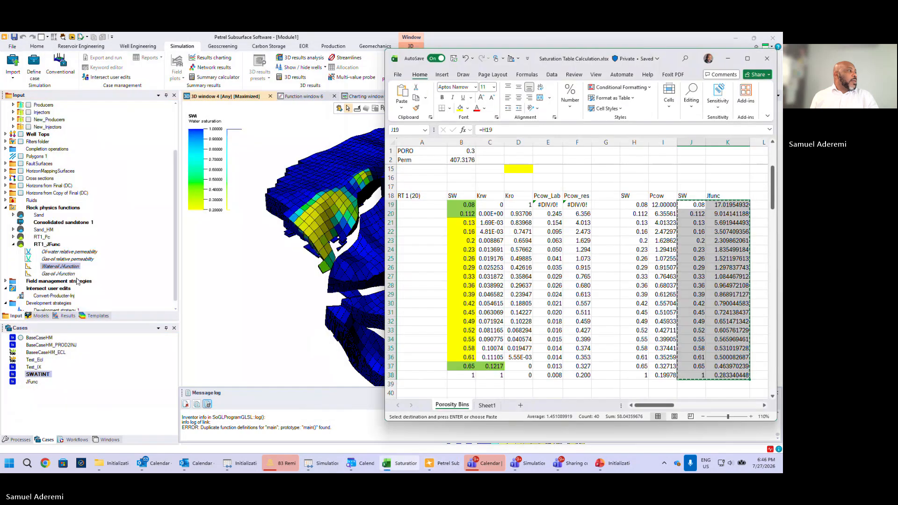
# - Reopen the spreadsheet of RT1_JFunc's water-oil J-function to check the pasted Sw and J-function values, and close it
pyautogui.rightClick(73, 269)
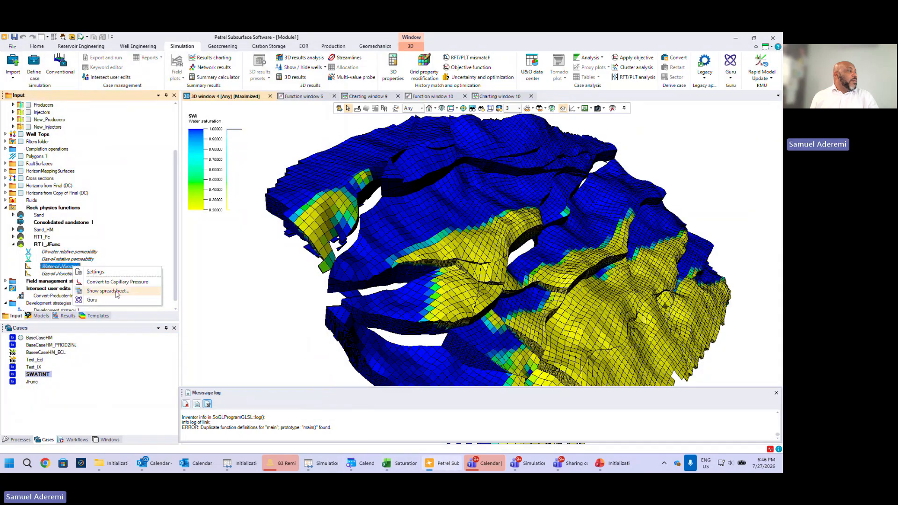
pyautogui.click(117, 293)
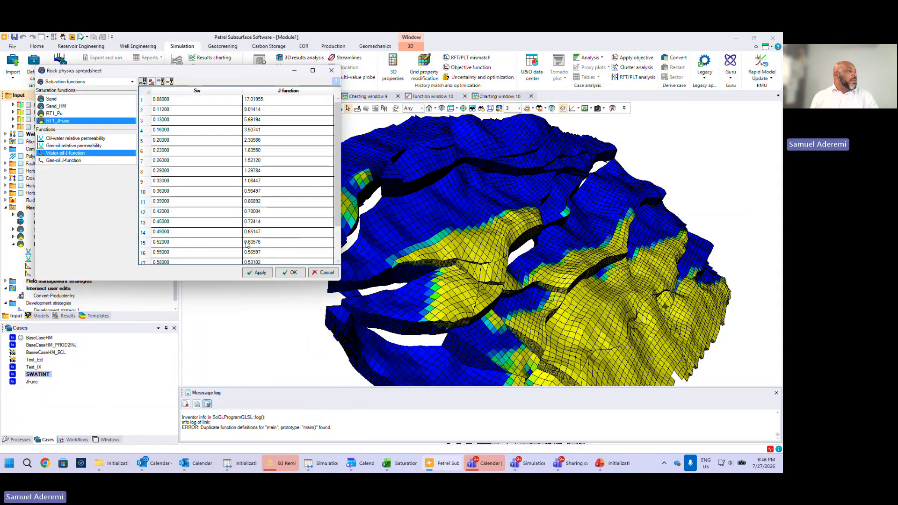
pyautogui.click(289, 273)
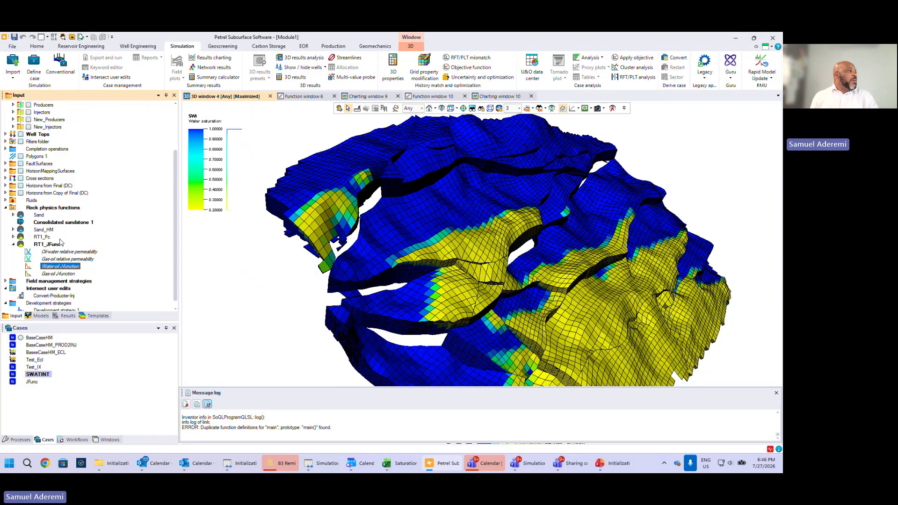
# - Create a J-function parameters object with an oil-water surface tension of 30 dyne/cm and an oil-gas surface tension of 10 dyne/cm
pyautogui.click(49, 246)
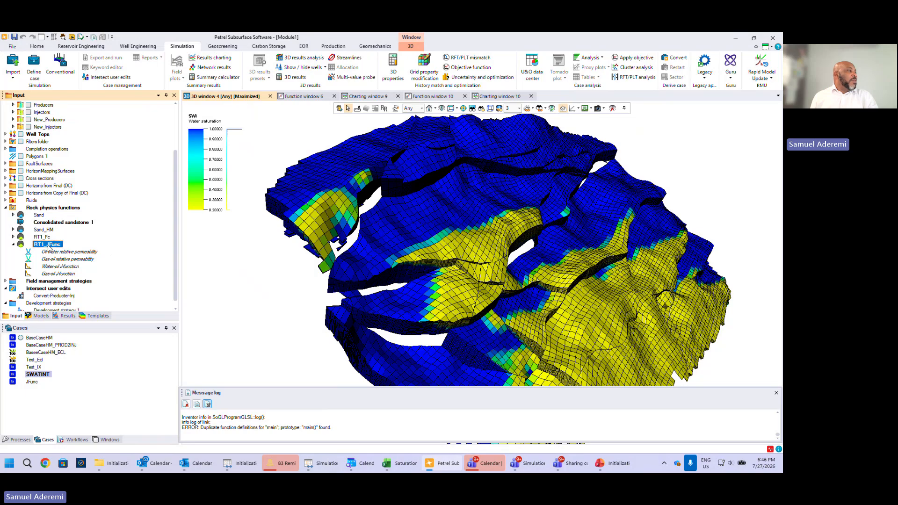
pyautogui.rightClick(49, 247)
pyautogui.click(120, 299)
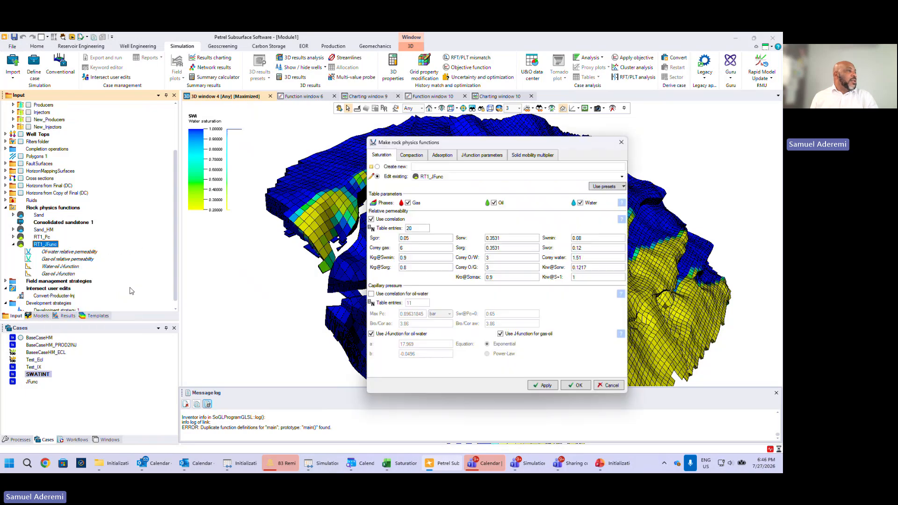
pyautogui.click(490, 157)
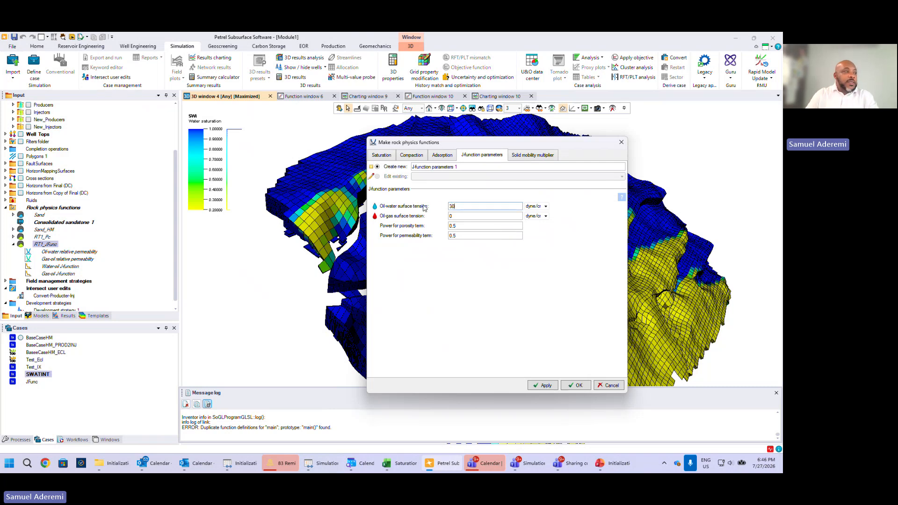
pyautogui.click(464, 216)
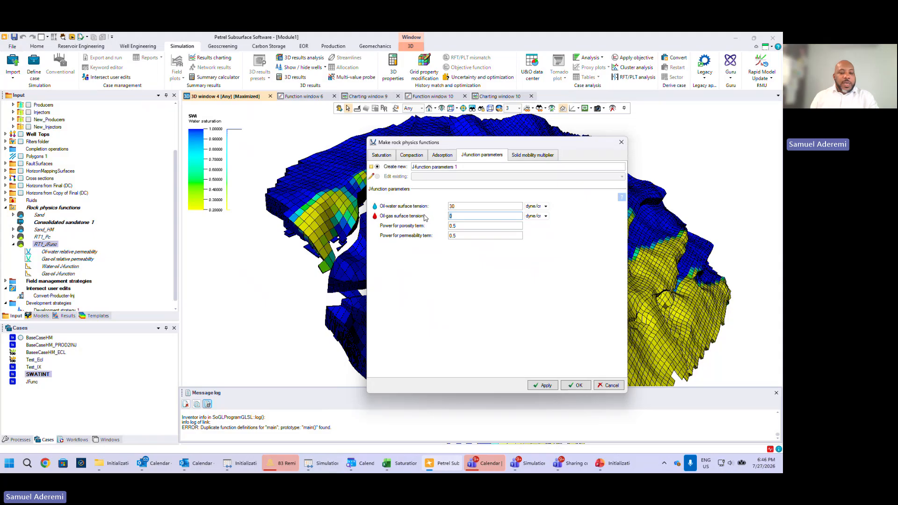
pyautogui.press('BackSpace')
pyautogui.write('10')
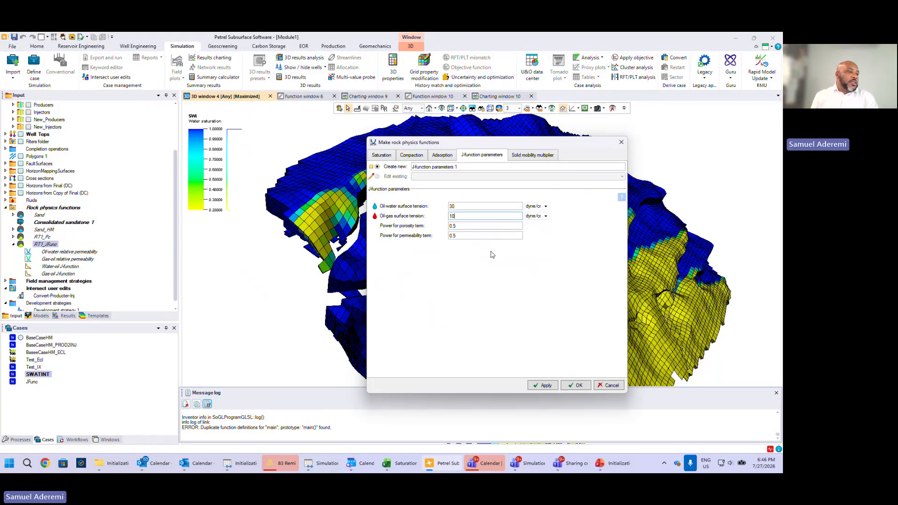
pyautogui.click(545, 386)
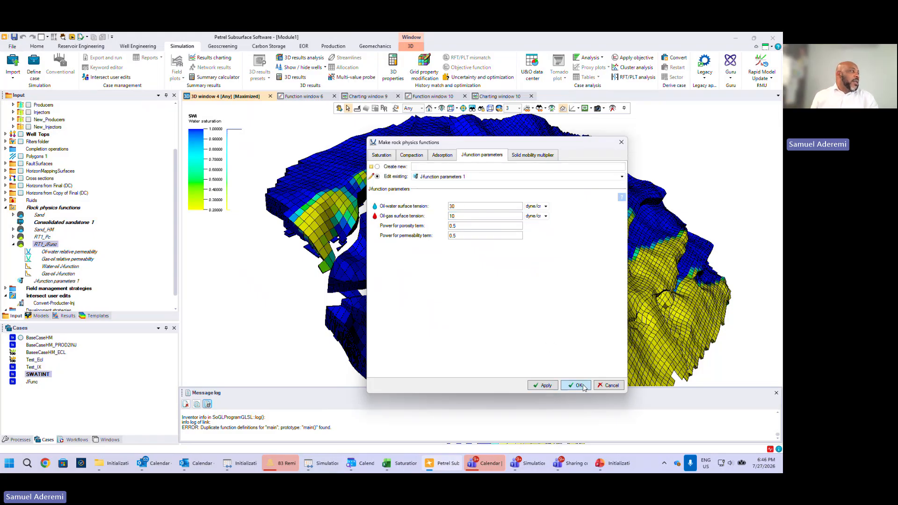
pyautogui.click(580, 385)
# - Collapse the RT1_JFunc saturation function and select it in the rock physics functions
pyautogui.click(77, 282)
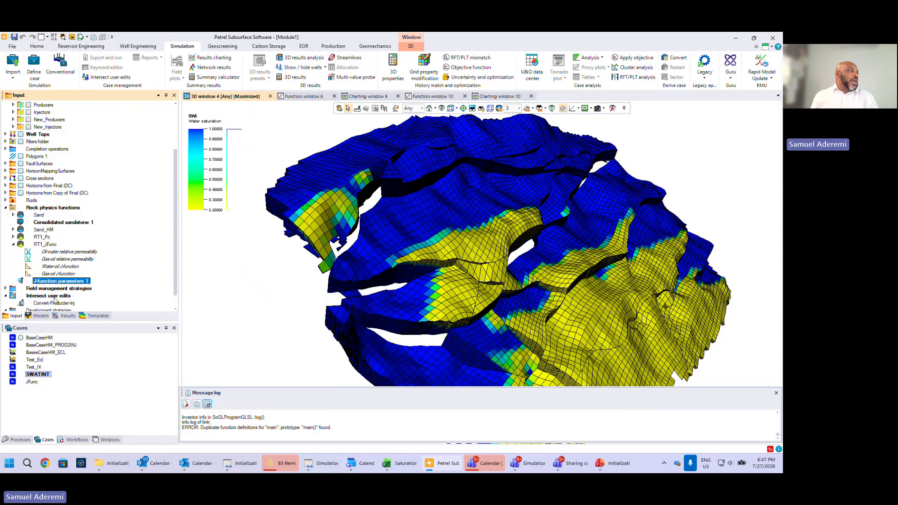
pyautogui.click(14, 244)
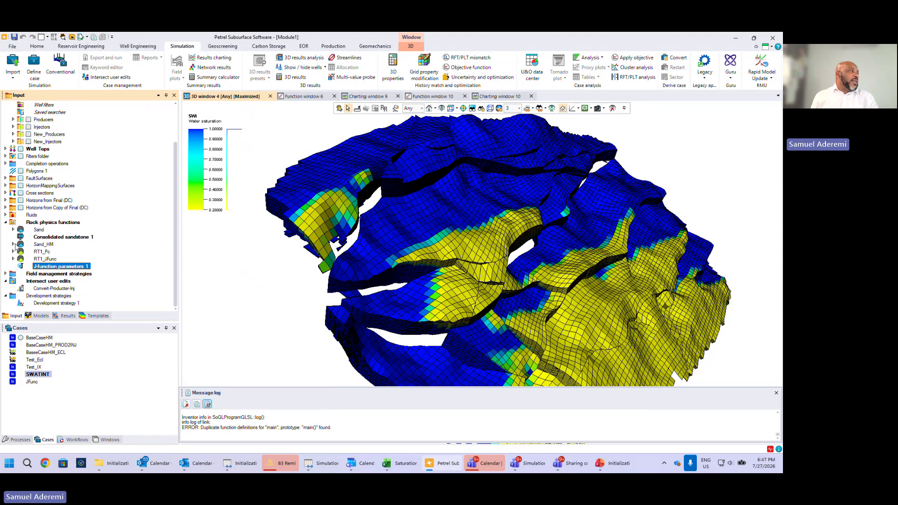
pyautogui.click(47, 252)
pyautogui.click(50, 260)
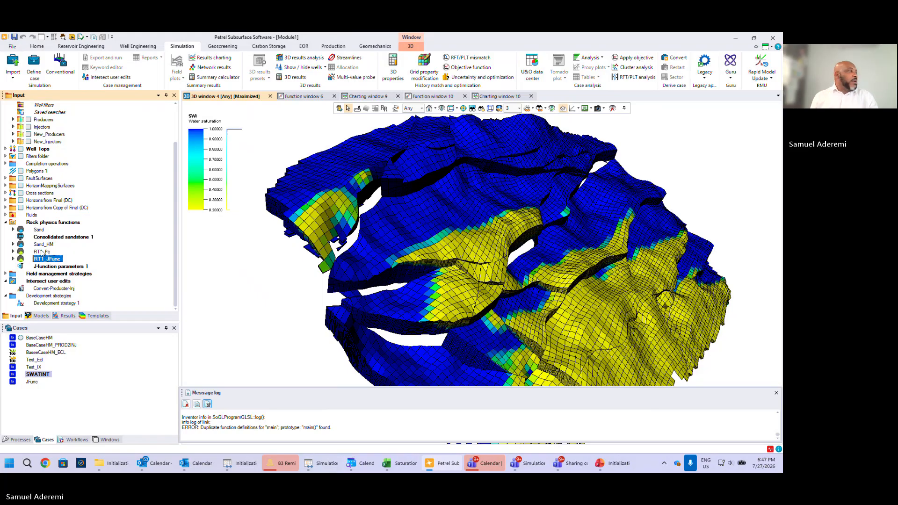
# - Display the RQI property on the 3D grid and scale its color table to the property's data range
pyautogui.click(47, 252)
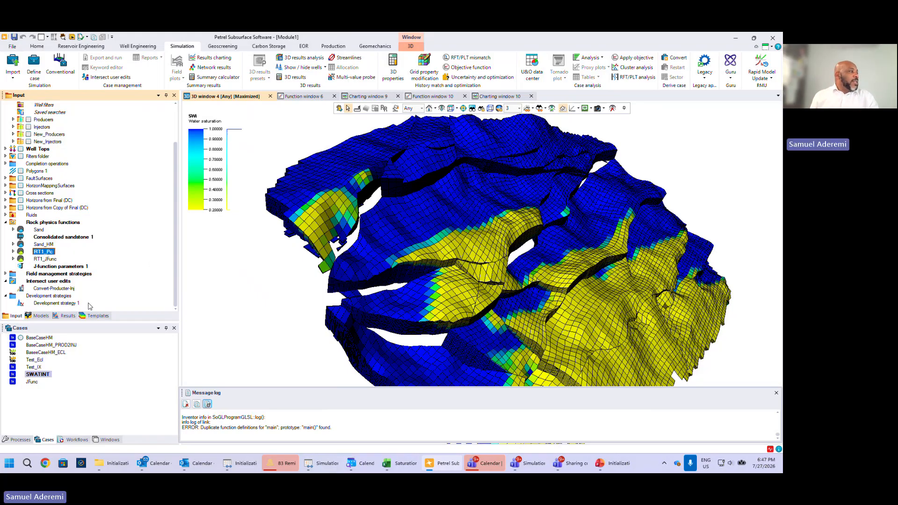
pyautogui.click(41, 316)
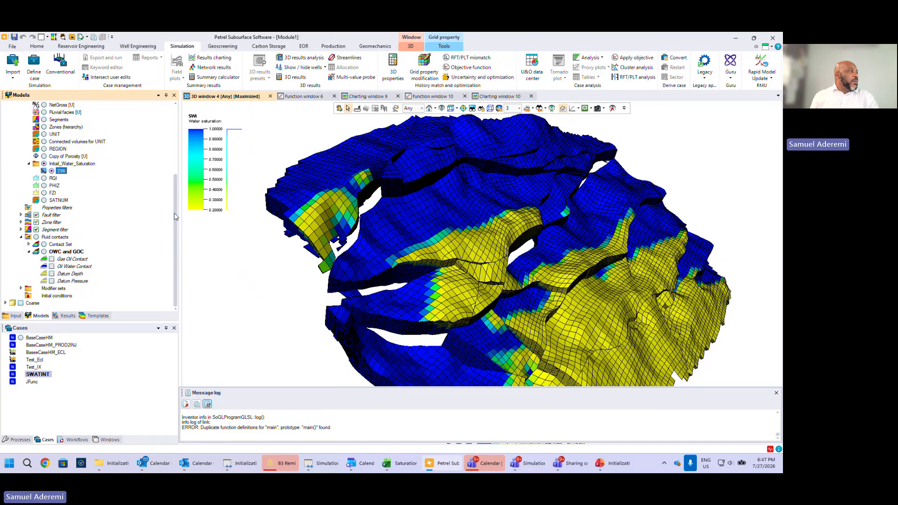
pyautogui.scroll(1, 155, 206)
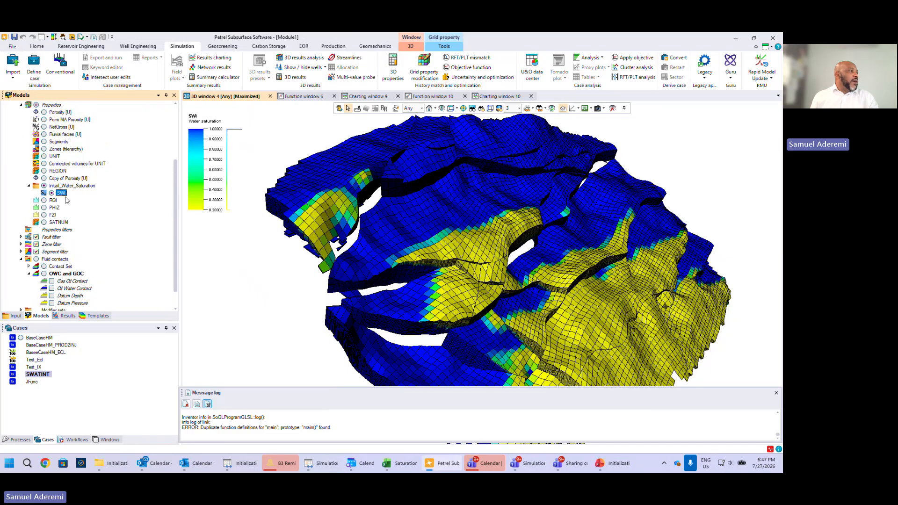
pyautogui.click(44, 201)
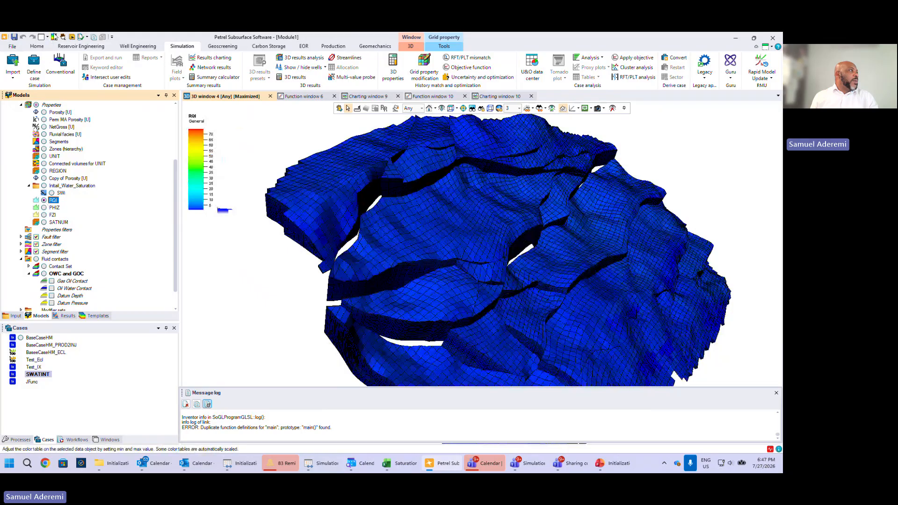
pyautogui.click(54, 37)
pyautogui.click(358, 265)
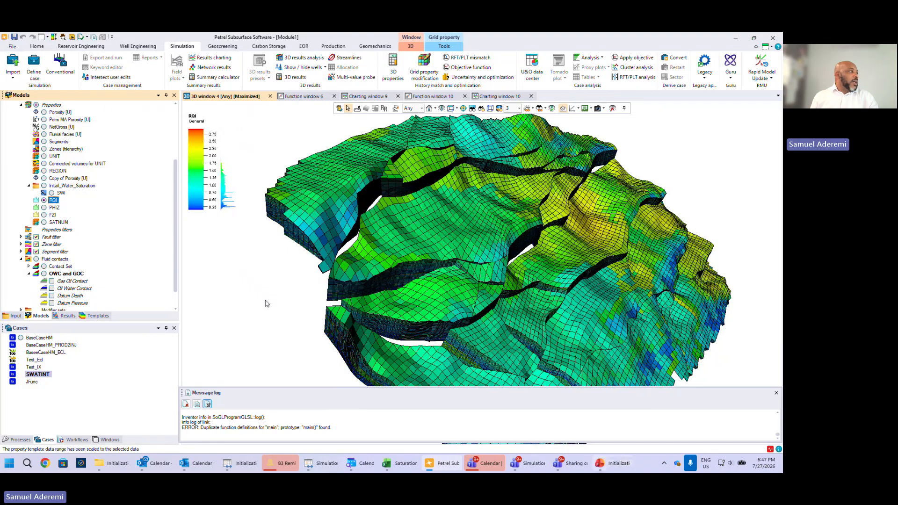
# - Open the property calculator from RQI and load the earlier expression RQI=0.0314*Sqrt( Perm_MA_Porosity/Porosity)
pyautogui.rightClick(54, 201)
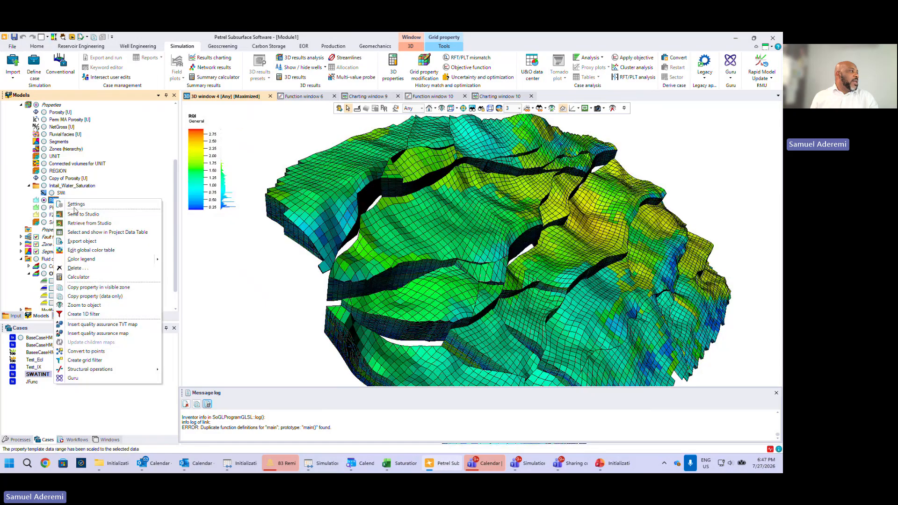
pyautogui.click(110, 284)
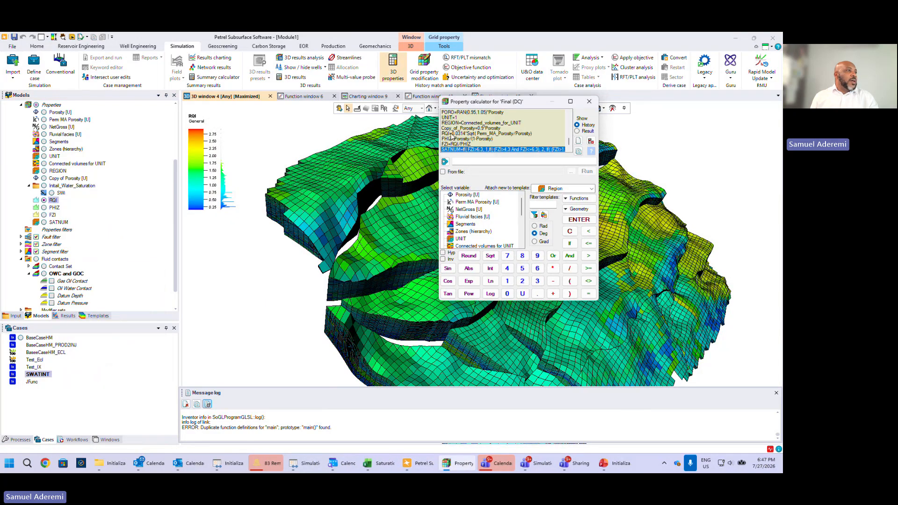
pyautogui.click(450, 134)
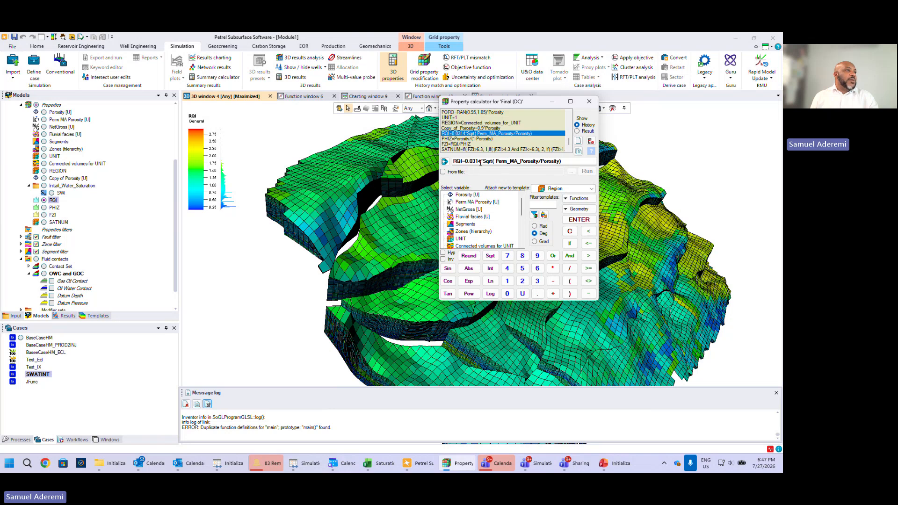
# - Filter the templates for General, attach the General template to the RQI expression, and run the calculation
pyautogui.click(578, 189)
pyautogui.scroll(5, 588, 217)
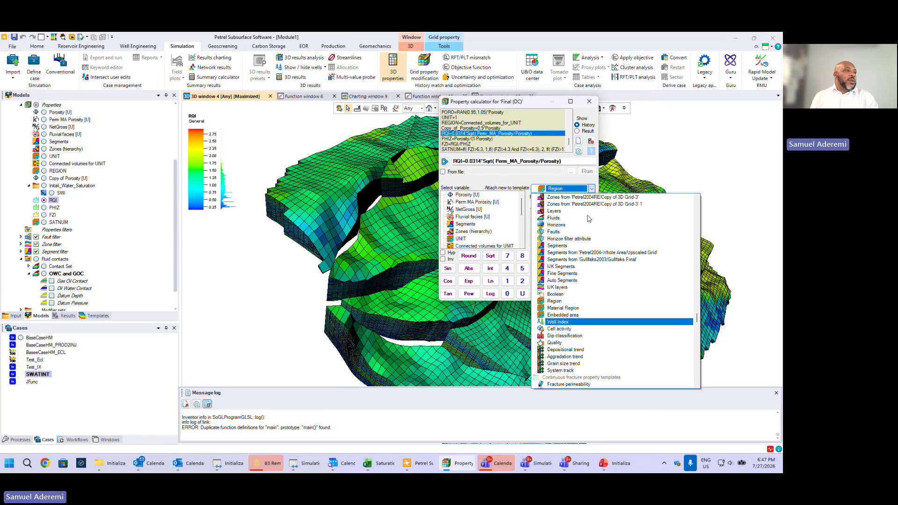
pyautogui.click(522, 209)
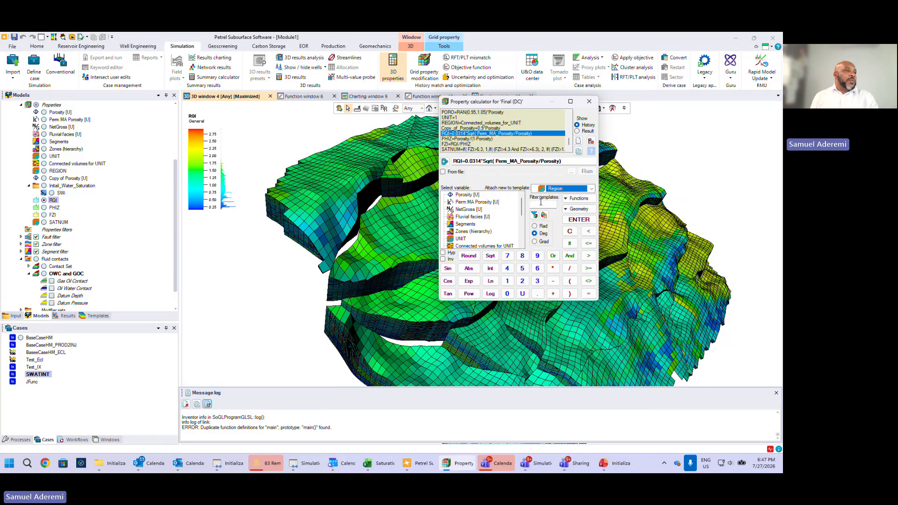
pyautogui.click(541, 202)
pyautogui.write('Gen')
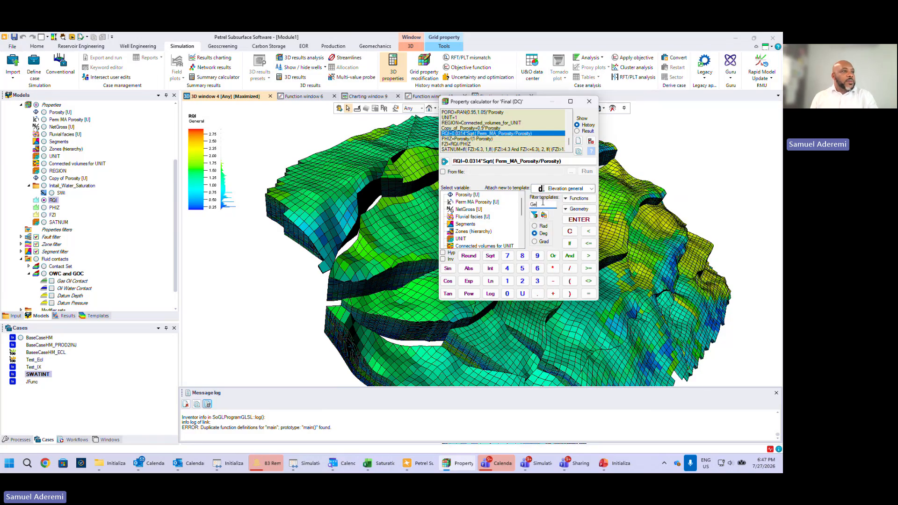
pyautogui.write('e')
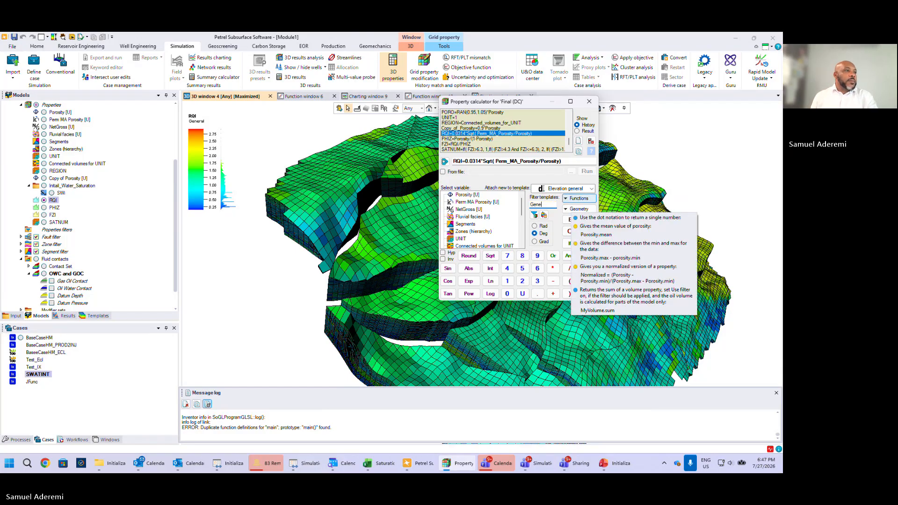
pyautogui.write('ral')
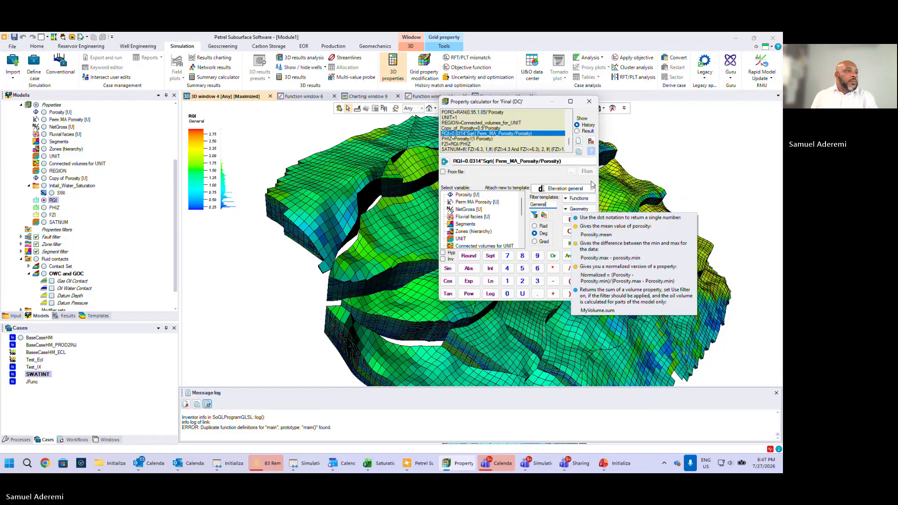
pyautogui.click(591, 188)
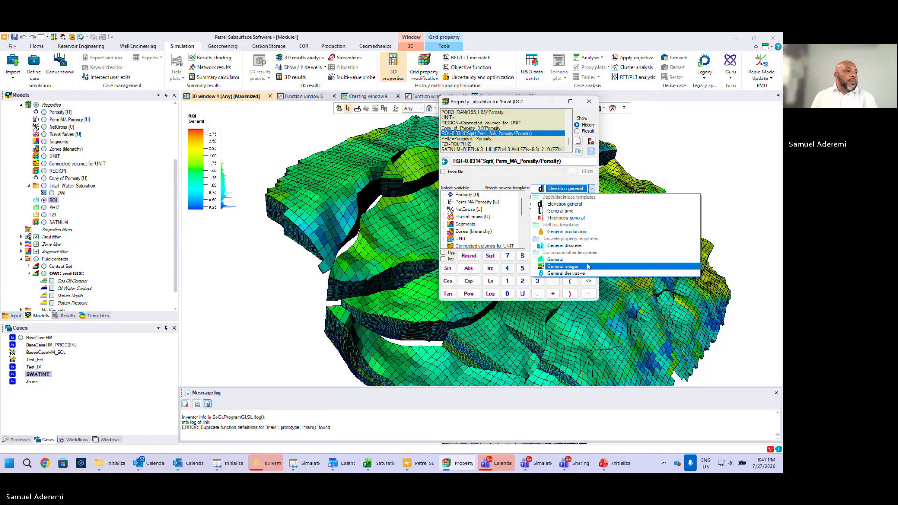
pyautogui.click(582, 260)
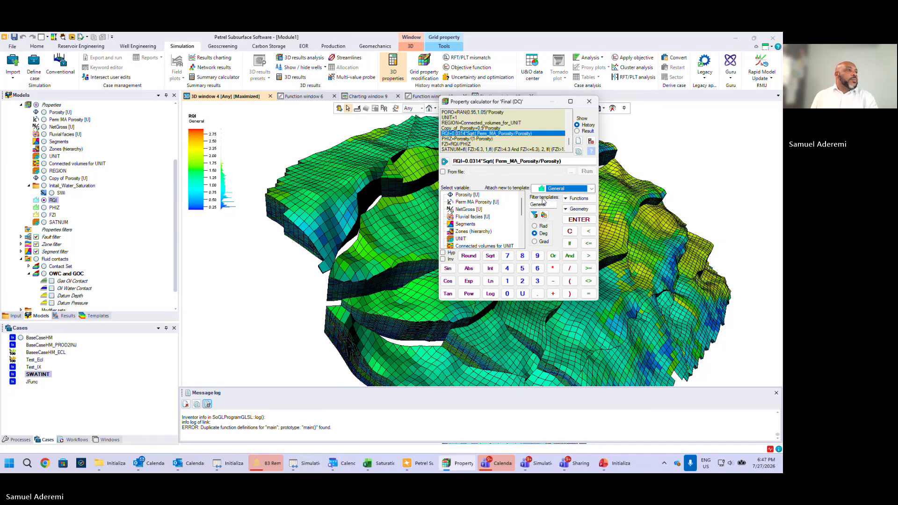
pyautogui.click(579, 219)
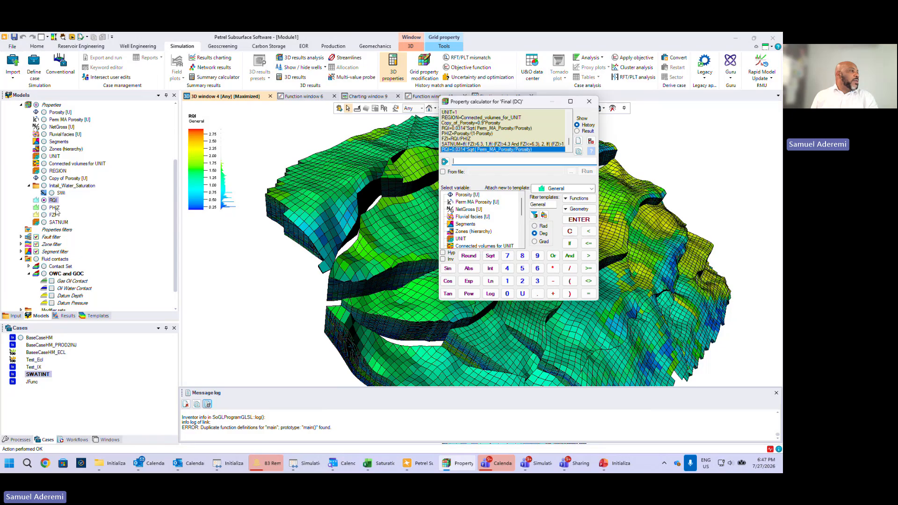
# - Display PHIZ, FZI and SATNUM in turn on the grid, review the PHIZ and SATNUM expressions, and close the calculator
pyautogui.click(44, 207)
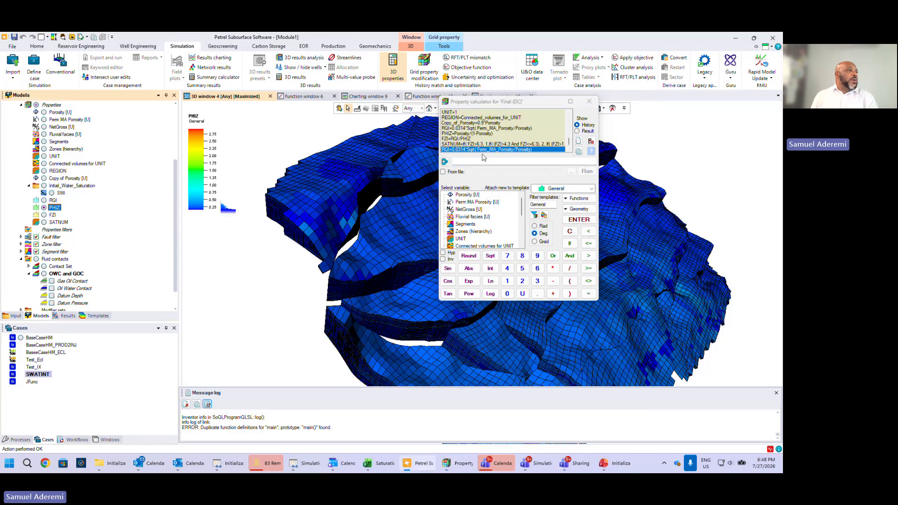
pyautogui.click(469, 134)
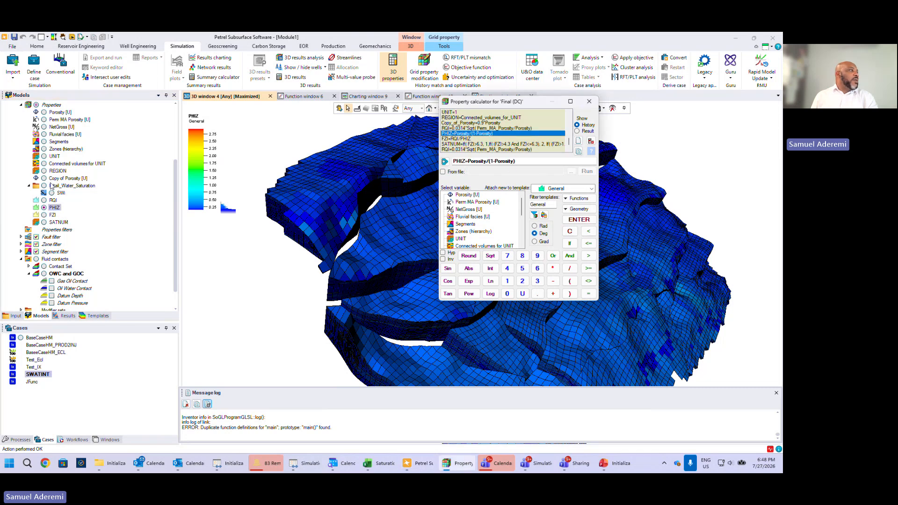
pyautogui.click(53, 215)
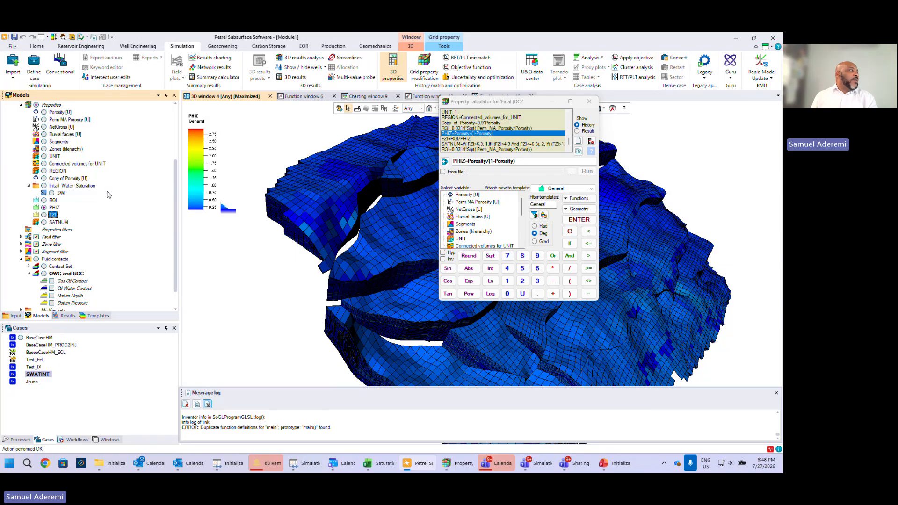
pyautogui.click(44, 215)
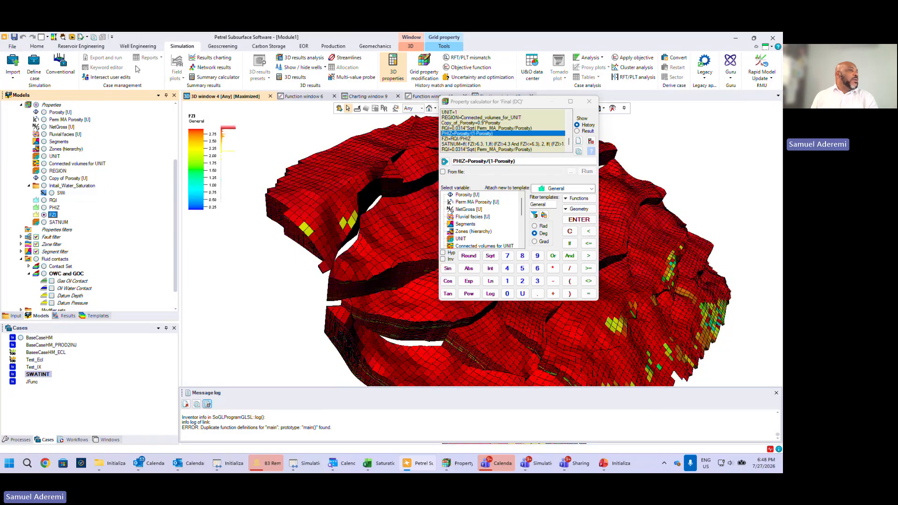
pyautogui.click(45, 223)
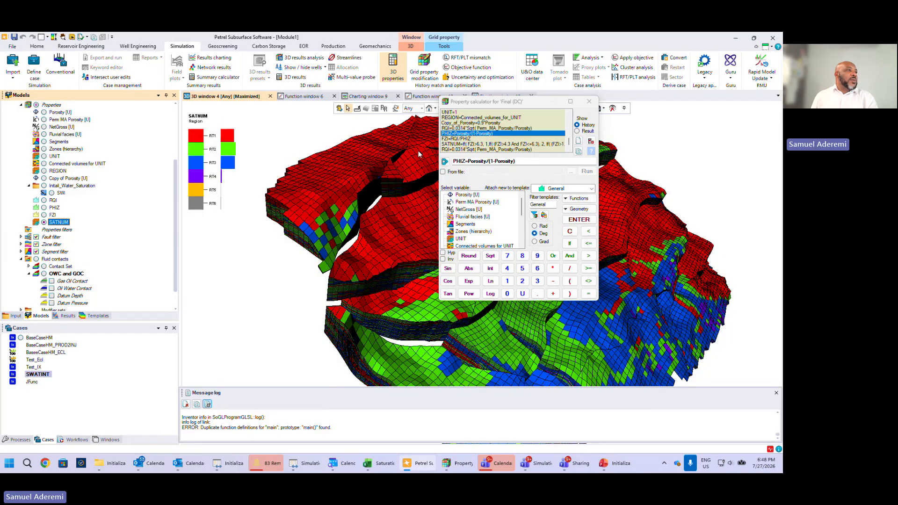
pyautogui.click(475, 145)
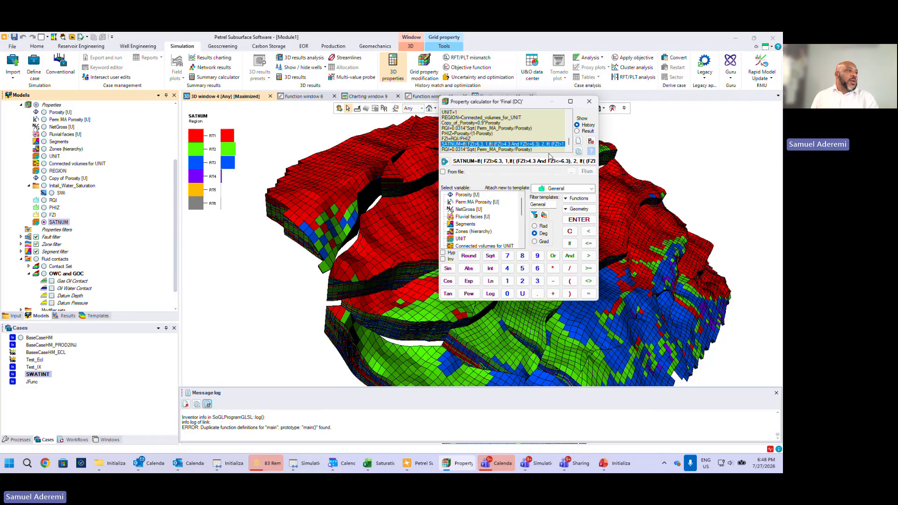
pyautogui.click(589, 101)
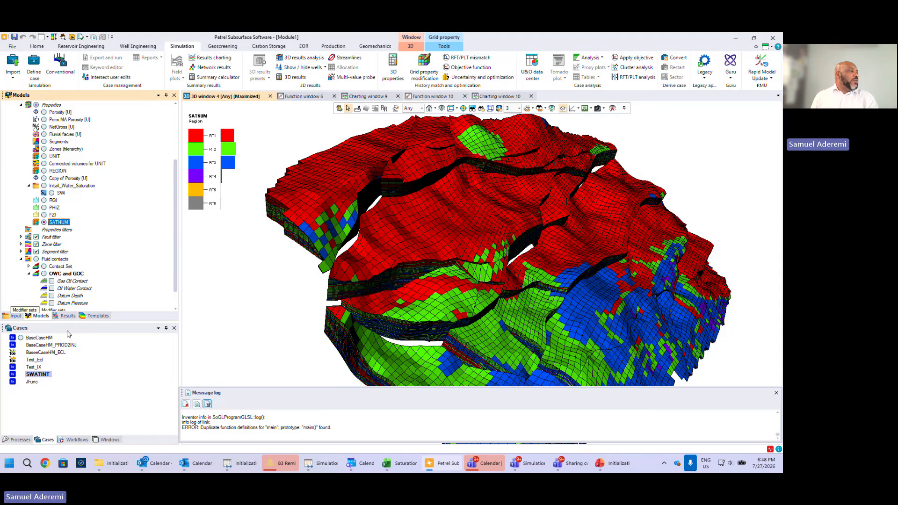
# - Open the SWATINT case definition, display SWI on the grid, and insert it as the Water saturation (Pc scaling) [SWATINIT] grid input
pyautogui.click(47, 375)
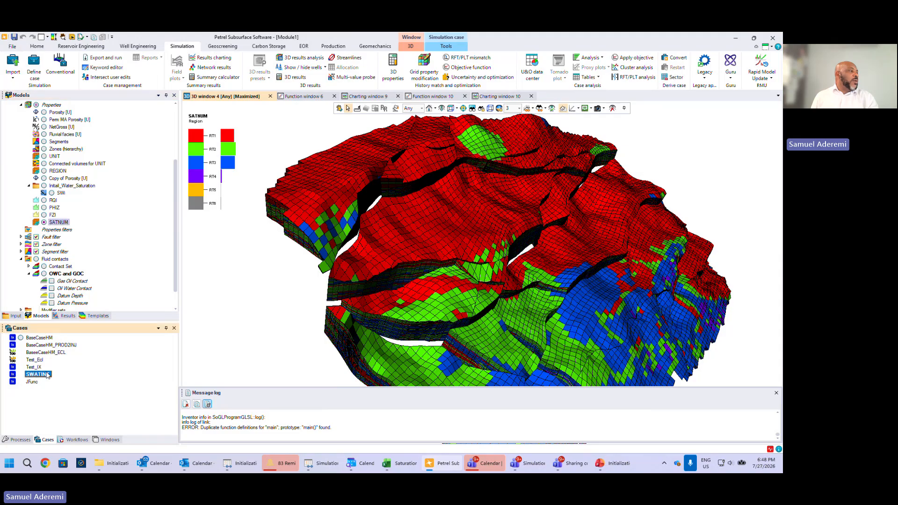
pyautogui.rightClick(47, 374)
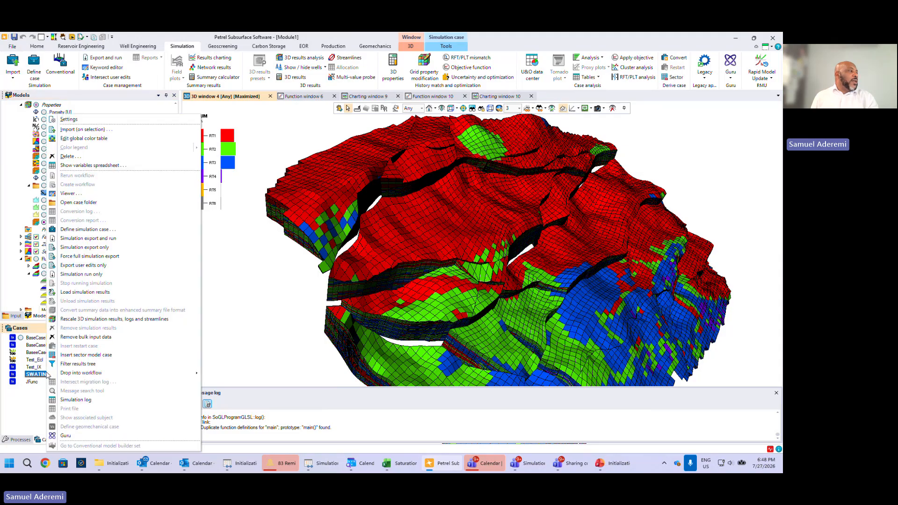
pyautogui.click(96, 230)
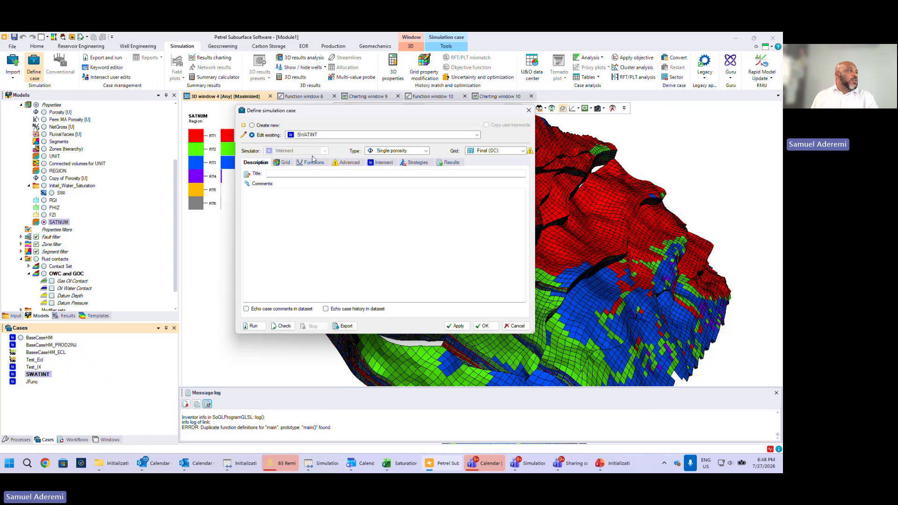
pyautogui.click(284, 162)
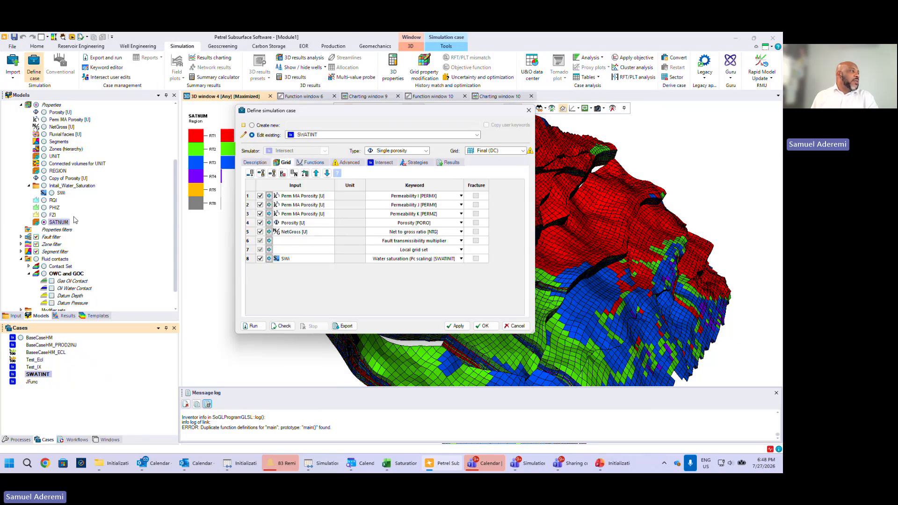
pyautogui.click(61, 193)
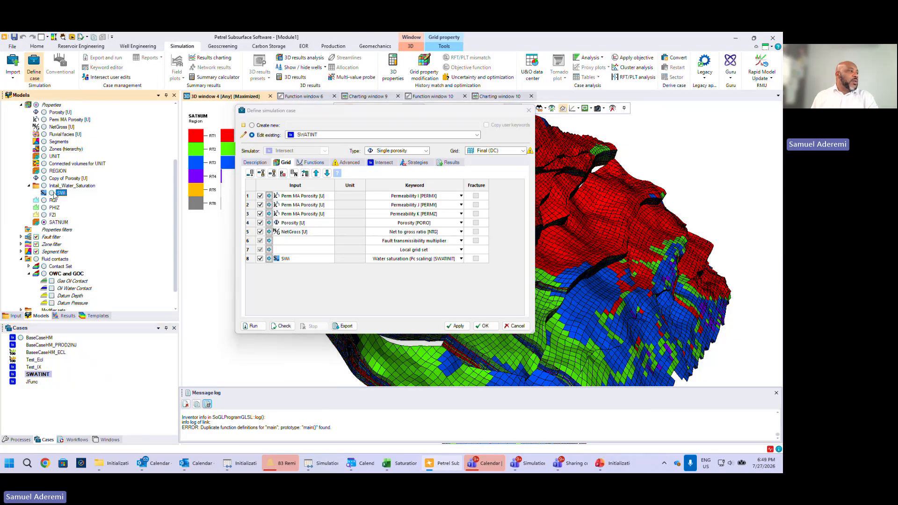
pyautogui.click(51, 193)
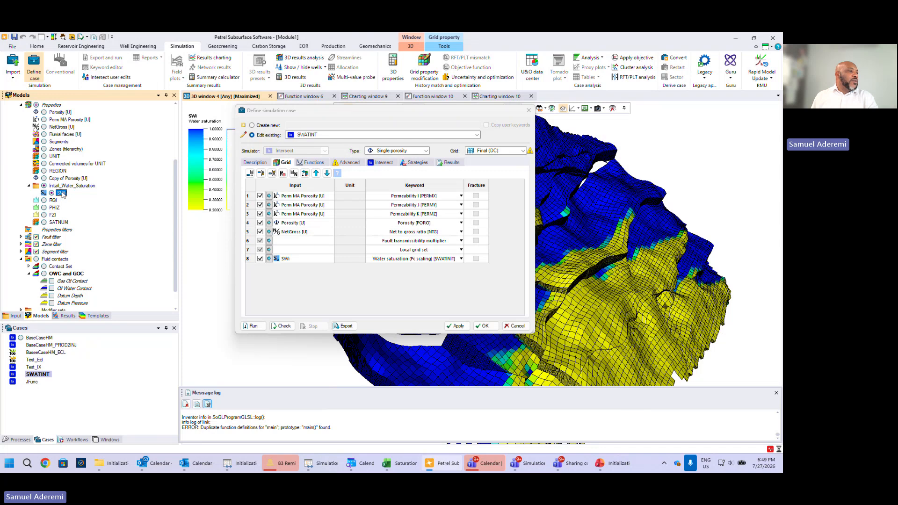
pyautogui.click(265, 261)
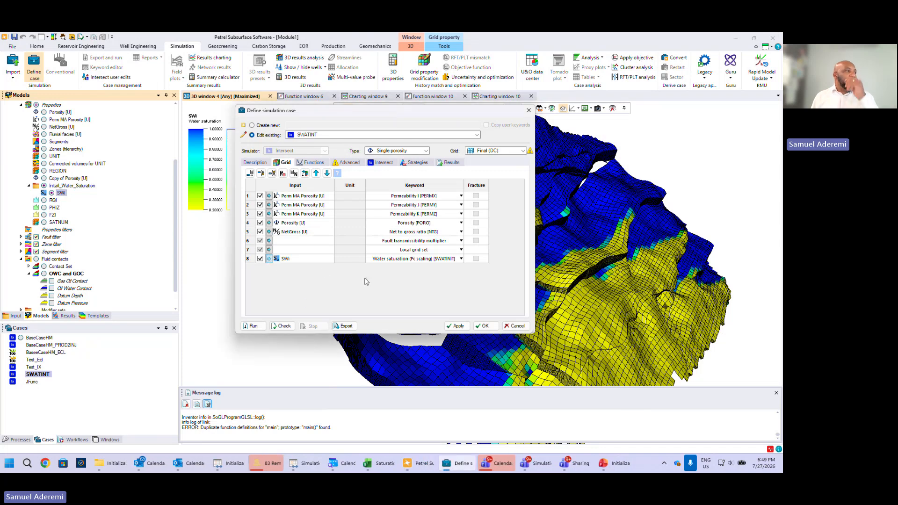
# - Enable SATNUM as the region index property for the drainage relative permeability and assign RT1_Pc to region RT1
pyautogui.click(317, 163)
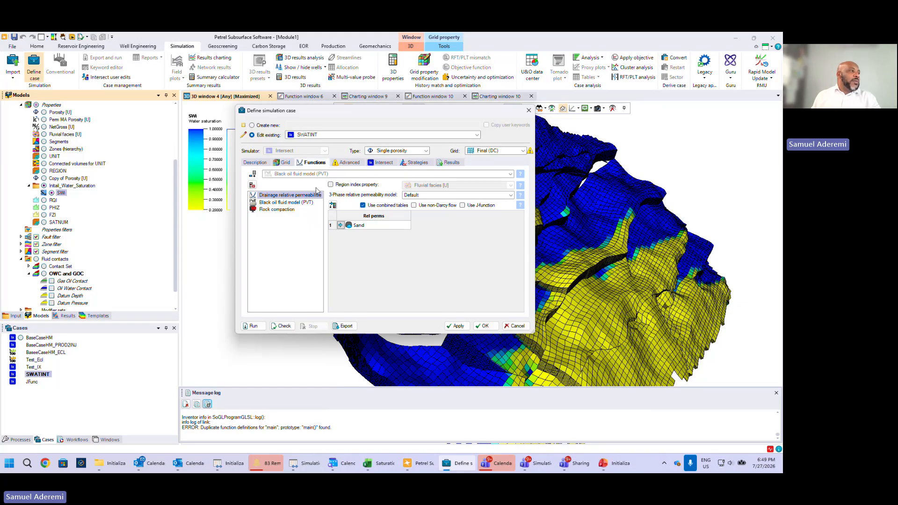
pyautogui.click(331, 184)
pyautogui.click(458, 186)
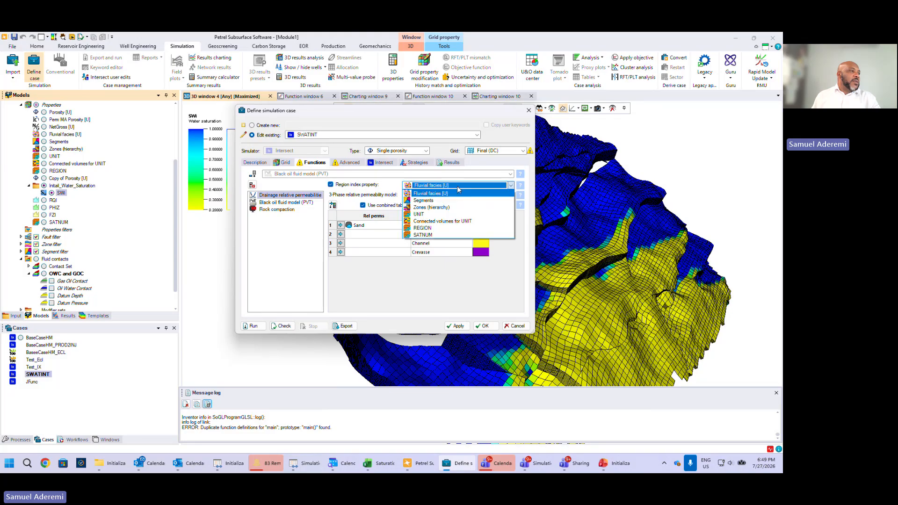
pyautogui.click(450, 235)
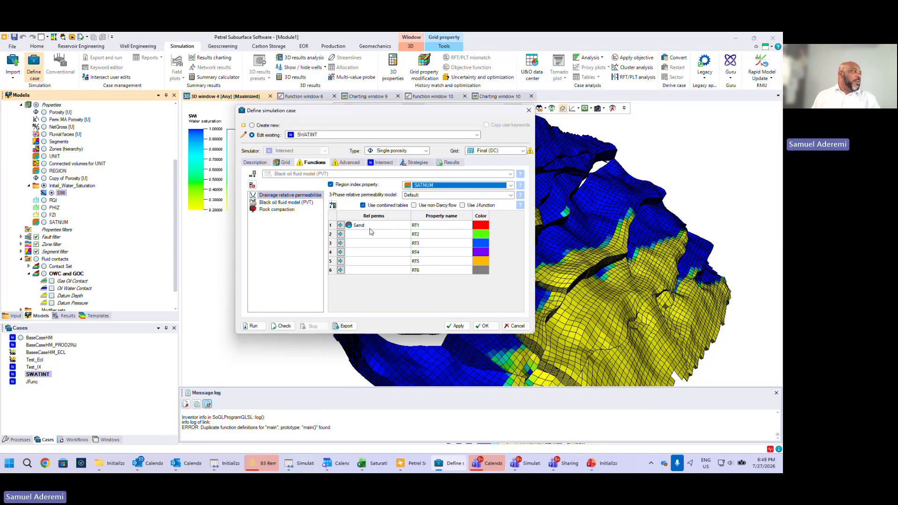
pyautogui.click(15, 316)
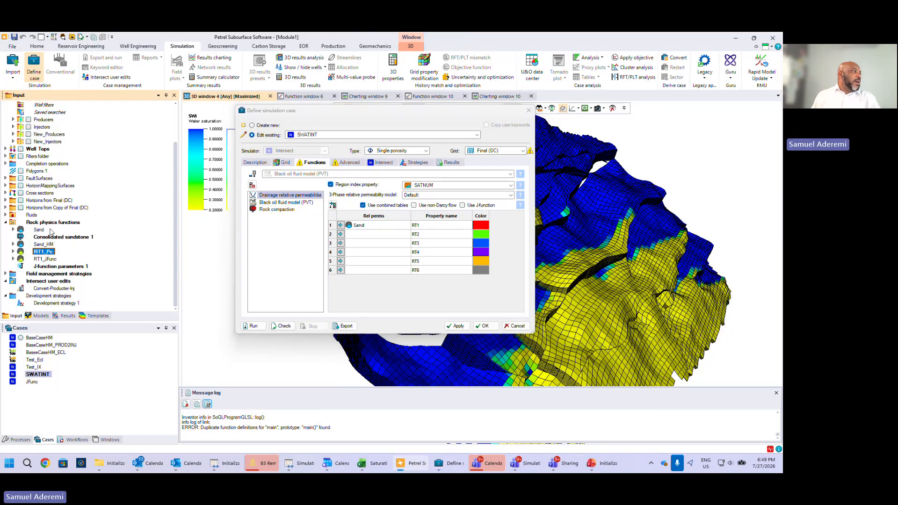
pyautogui.click(341, 226)
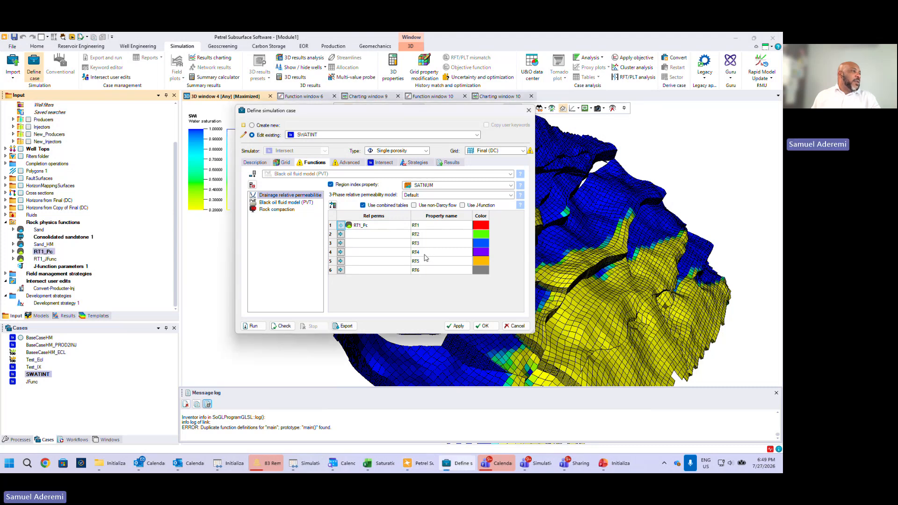
# - Assign RT1_Pc as the relative permeability function for the remaining regions RT2 to RT6
pyautogui.click(341, 234)
pyautogui.click(341, 243)
pyautogui.click(341, 252)
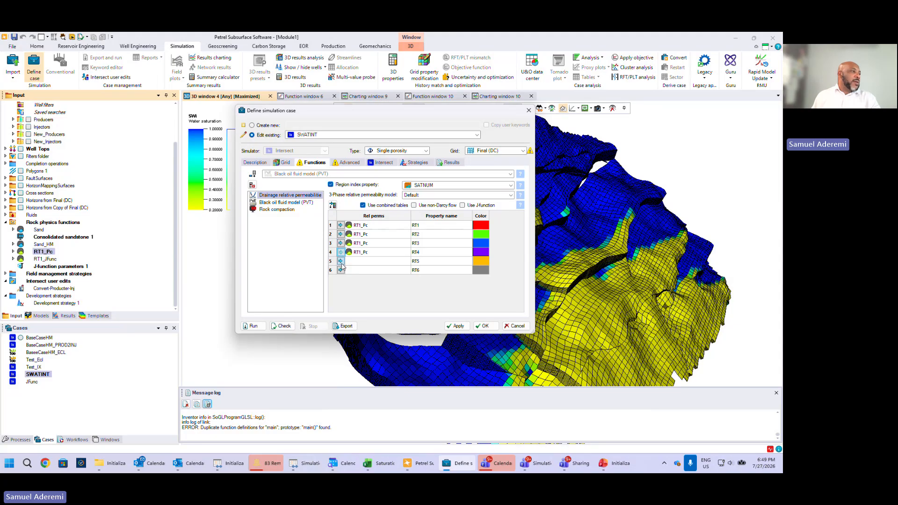
pyautogui.click(341, 261)
pyautogui.click(340, 270)
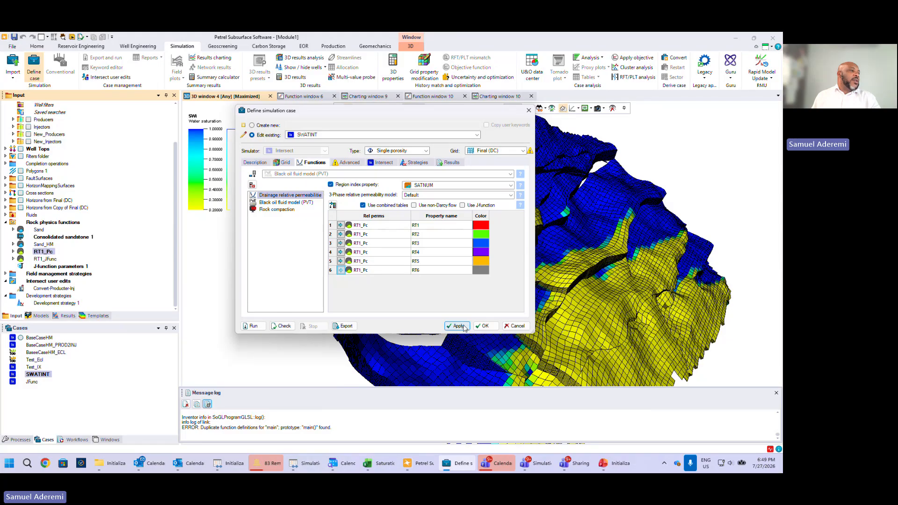
# - Start a new simulation case named JFunc1 and remove the SWI Water saturation (Pc scaling) [SWATINIT] row from its grid inputs
pyautogui.click(282, 163)
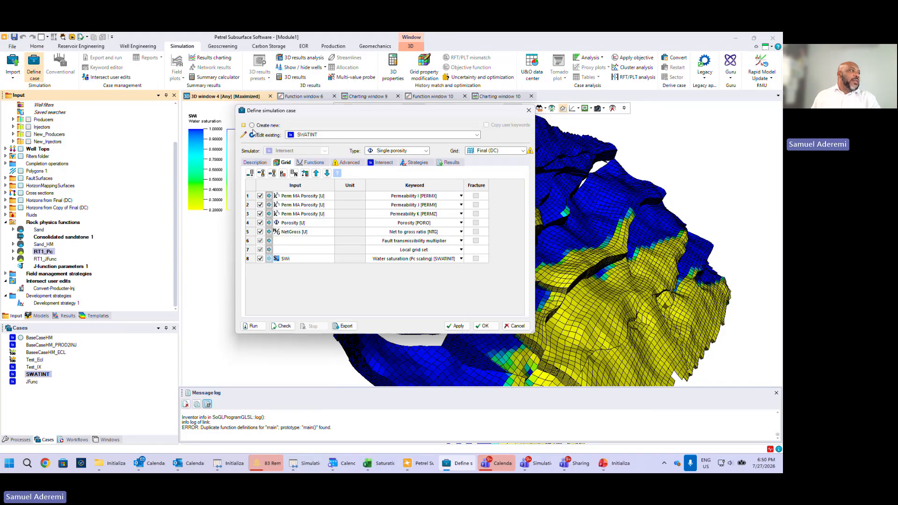
pyautogui.click(252, 126)
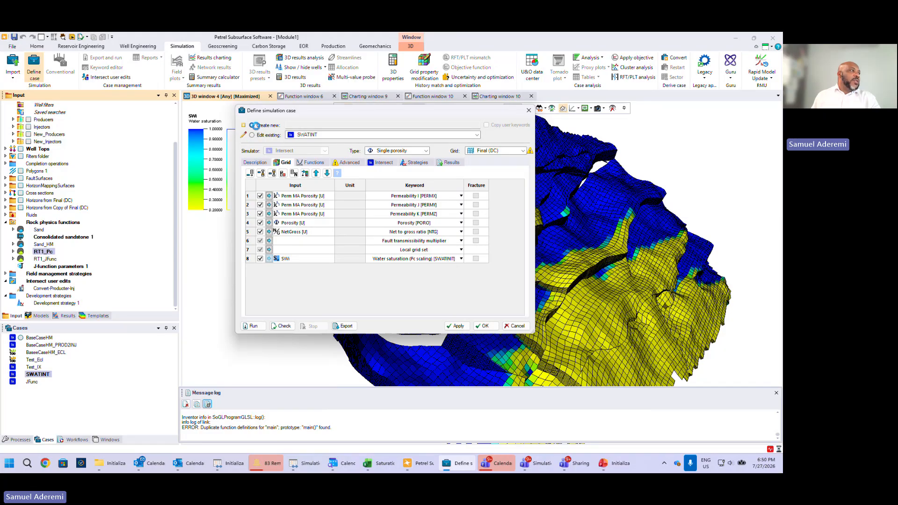
pyautogui.click(313, 126)
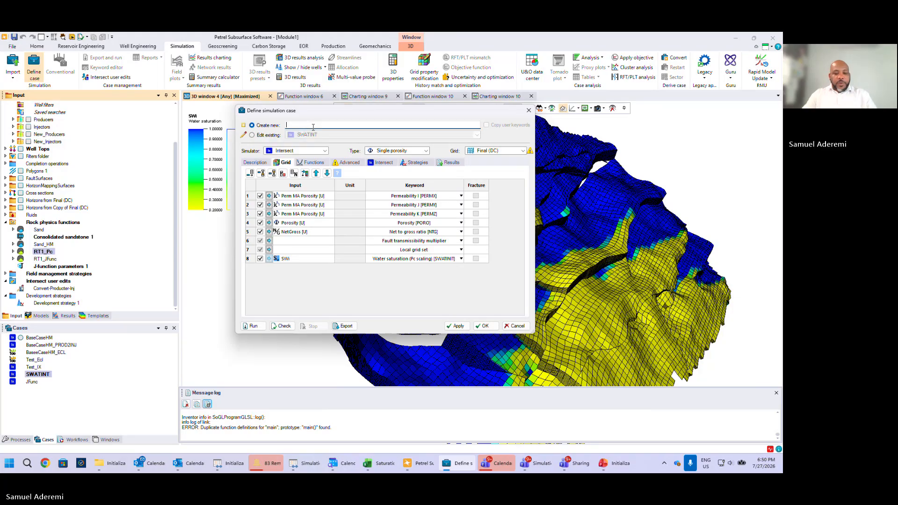
pyautogui.write('JFun')
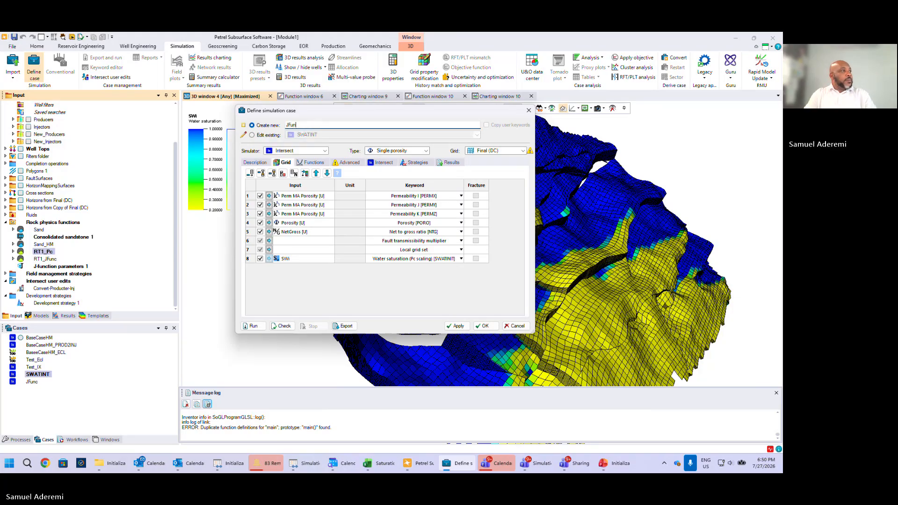
pyautogui.write('c1')
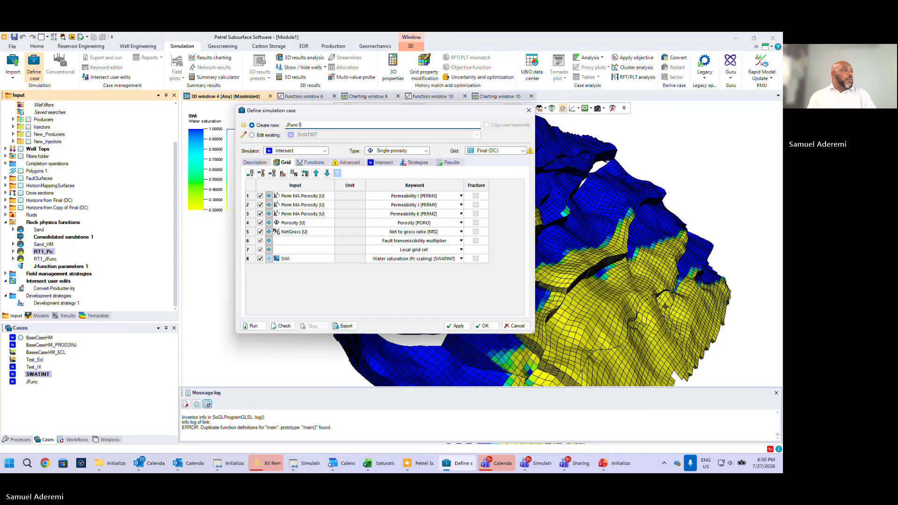
pyautogui.click(248, 259)
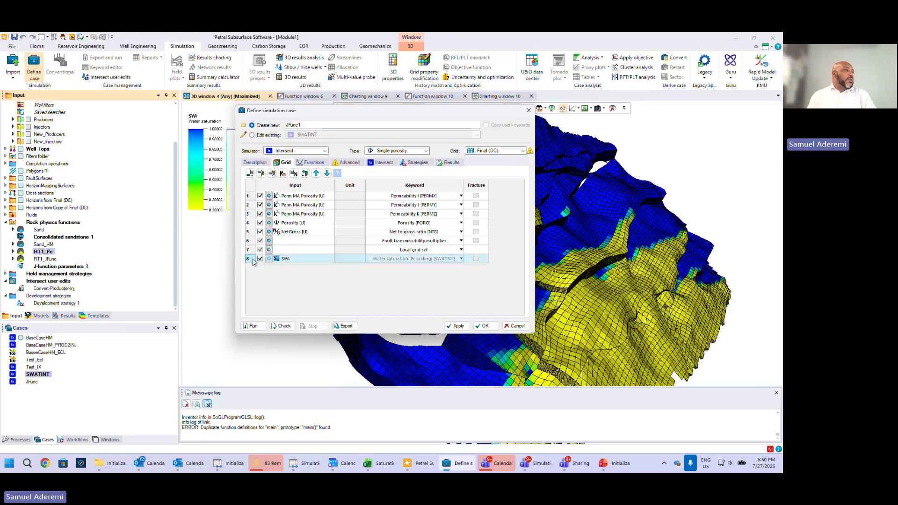
pyautogui.click(283, 173)
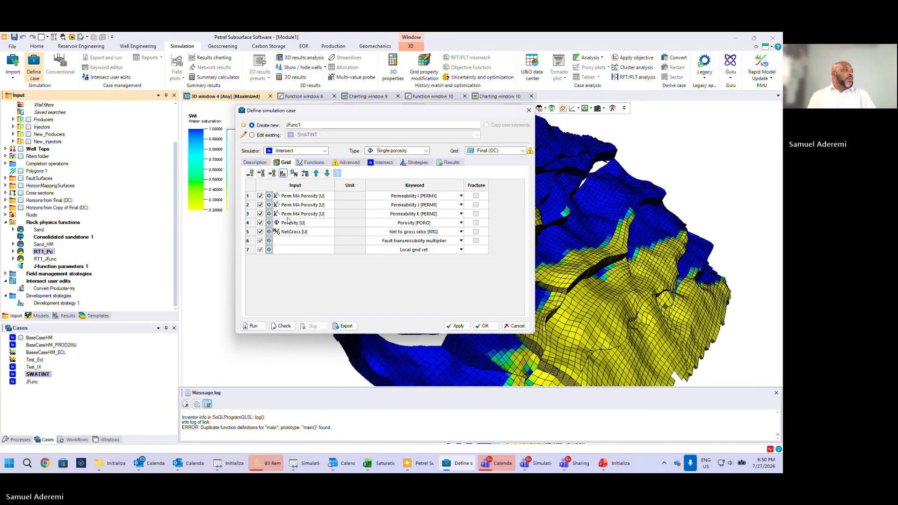
# - Replace the drainage relative permeability function with RT1_JFunc for all six regions, RT1 to RT6
pyautogui.click(320, 163)
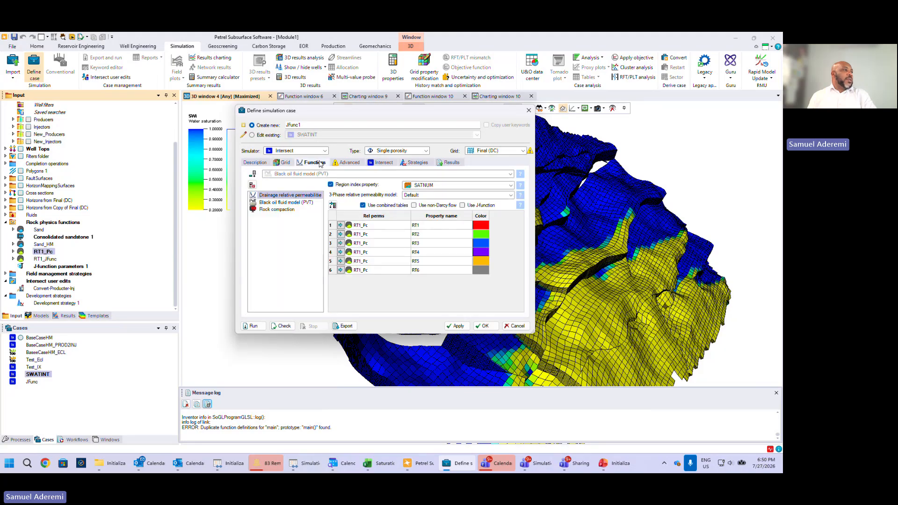
pyautogui.click(312, 196)
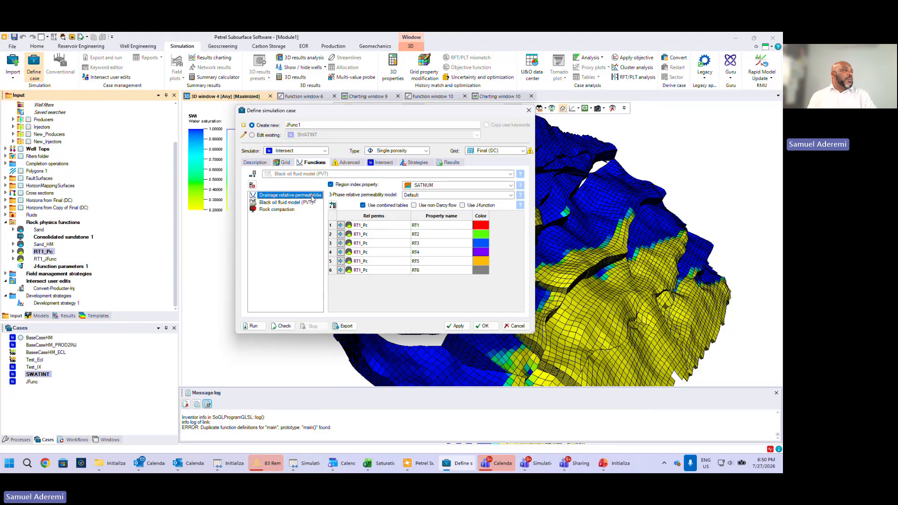
pyautogui.click(50, 260)
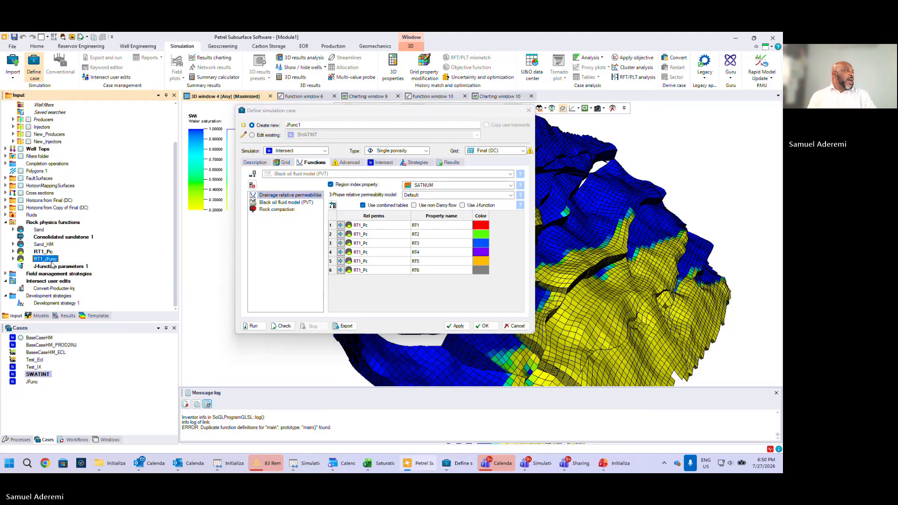
pyautogui.click(14, 259)
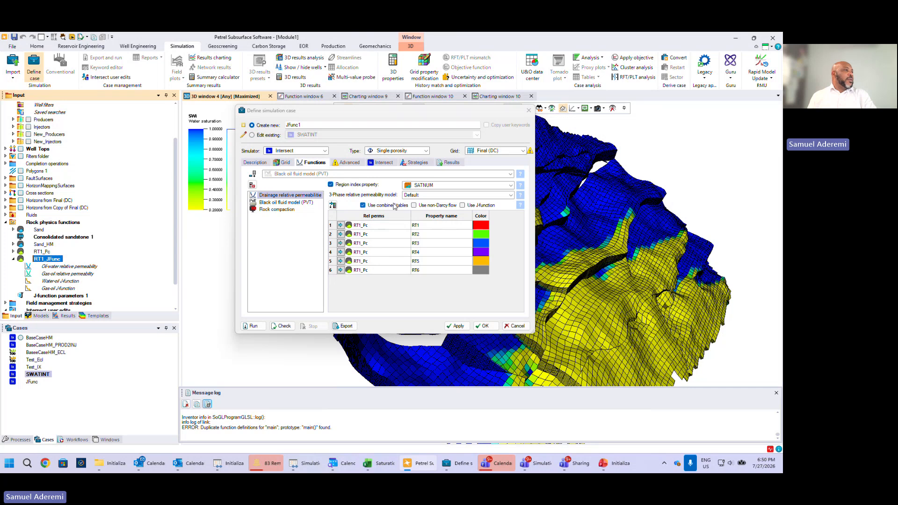
pyautogui.click(341, 226)
pyautogui.click(340, 235)
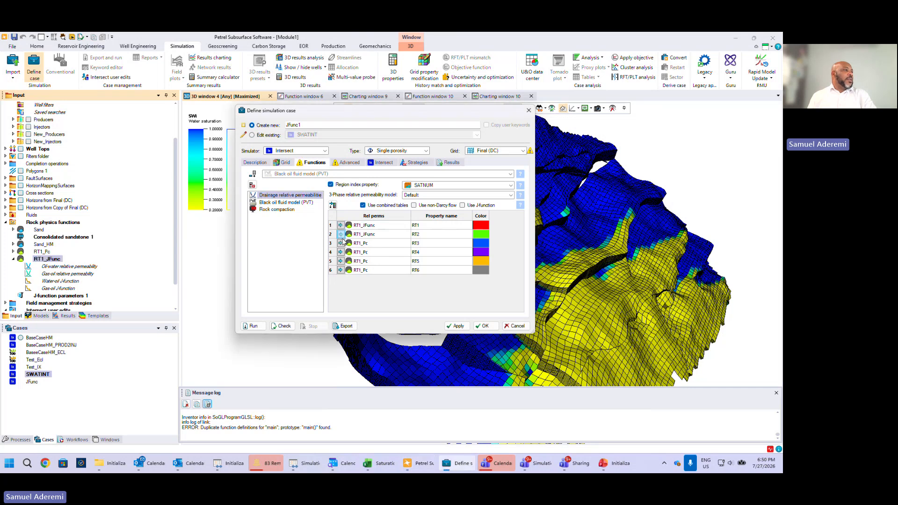
pyautogui.click(341, 244)
pyautogui.click(340, 252)
pyautogui.click(340, 261)
pyautogui.click(341, 270)
# - Enable the J-function option, assign J-function parameters 1 to regions RT1 to RT6, and recheck the grid inputs
pyautogui.moveTo(302, 169)
pyautogui.click(71, 295)
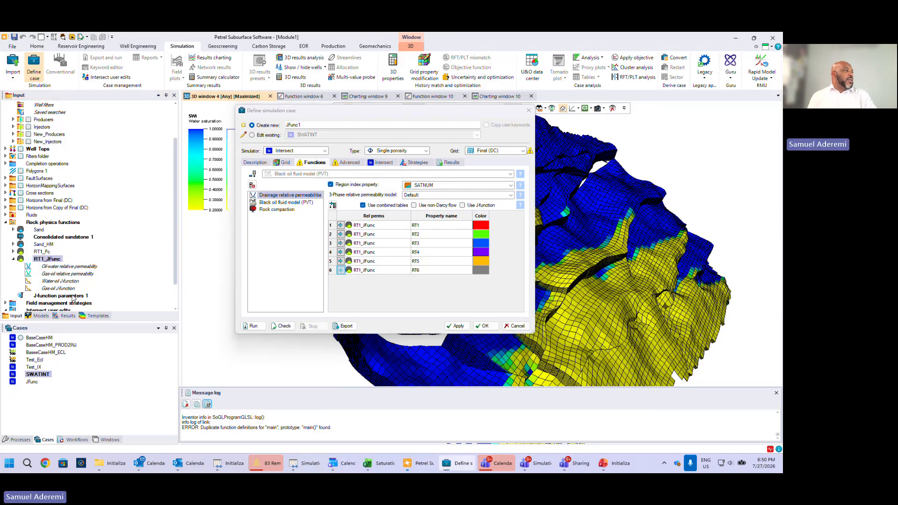
pyautogui.click(462, 205)
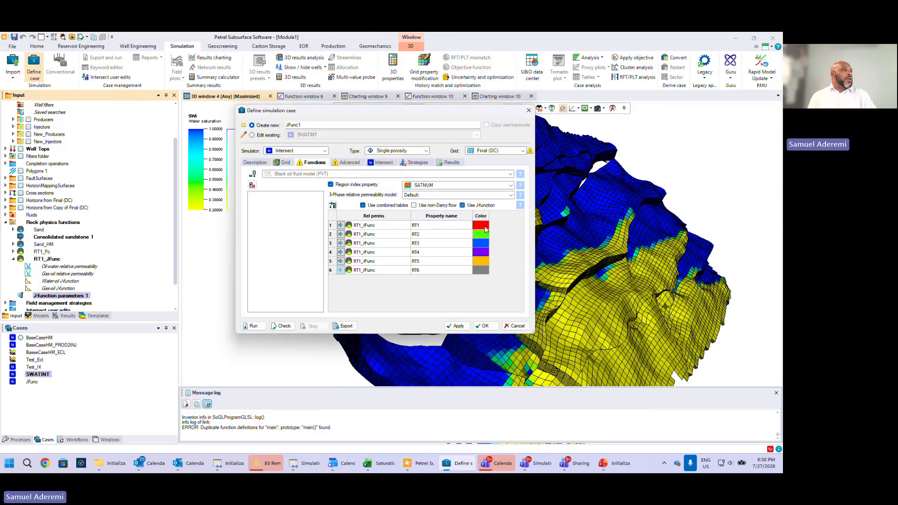
pyautogui.click(84, 296)
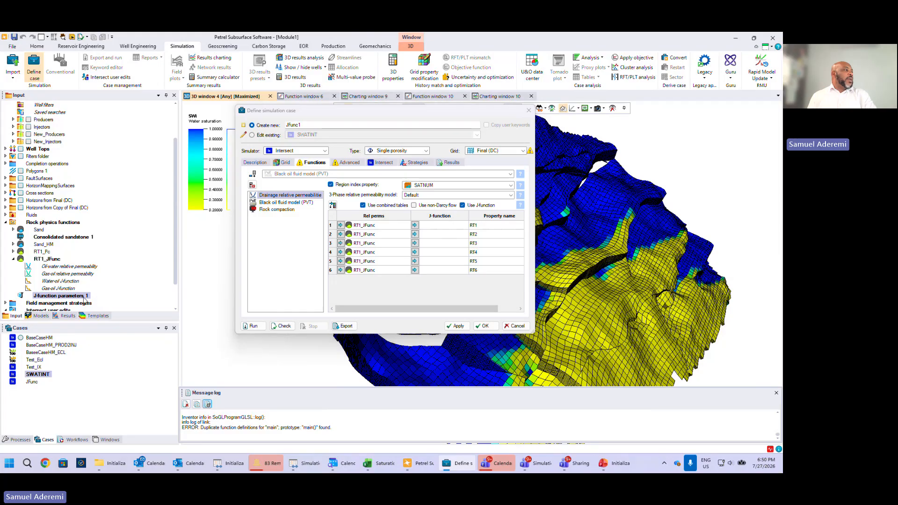
pyautogui.click(415, 225)
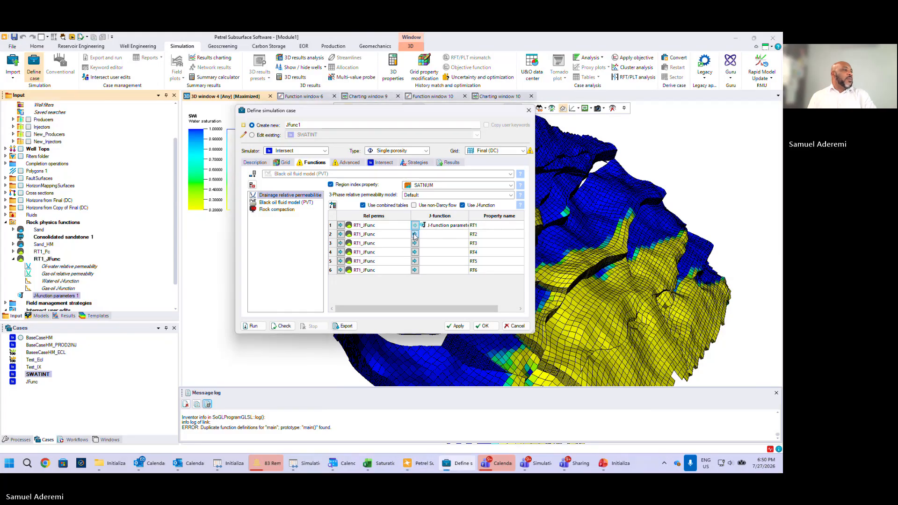
pyautogui.click(415, 234)
pyautogui.click(415, 243)
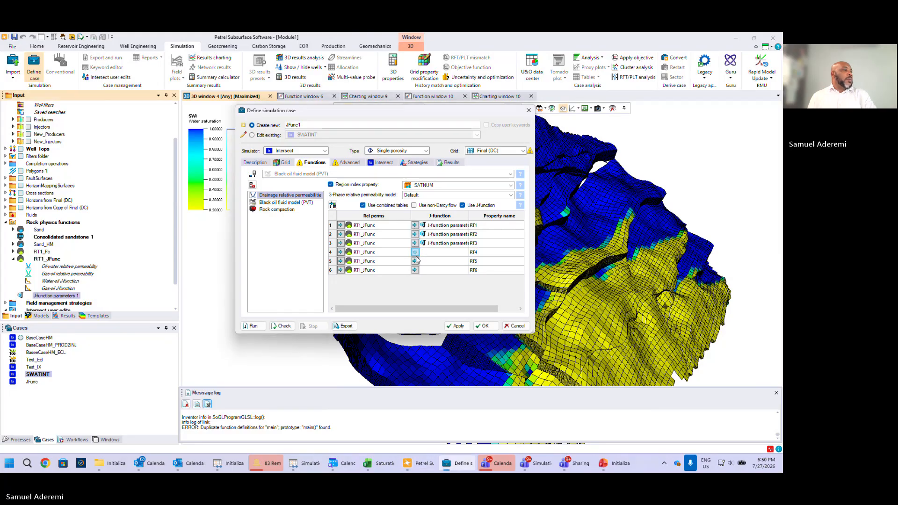
pyautogui.click(415, 261)
pyautogui.click(415, 270)
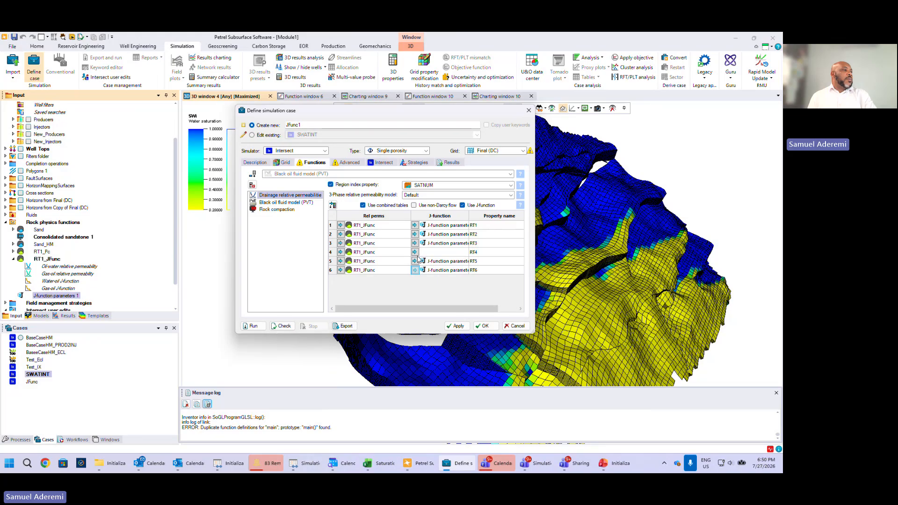
pyautogui.click(415, 252)
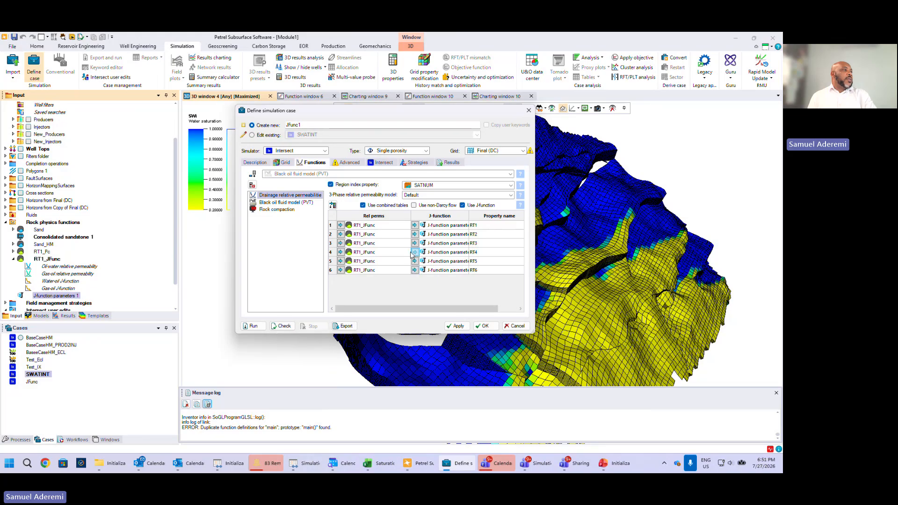
pyautogui.click(284, 163)
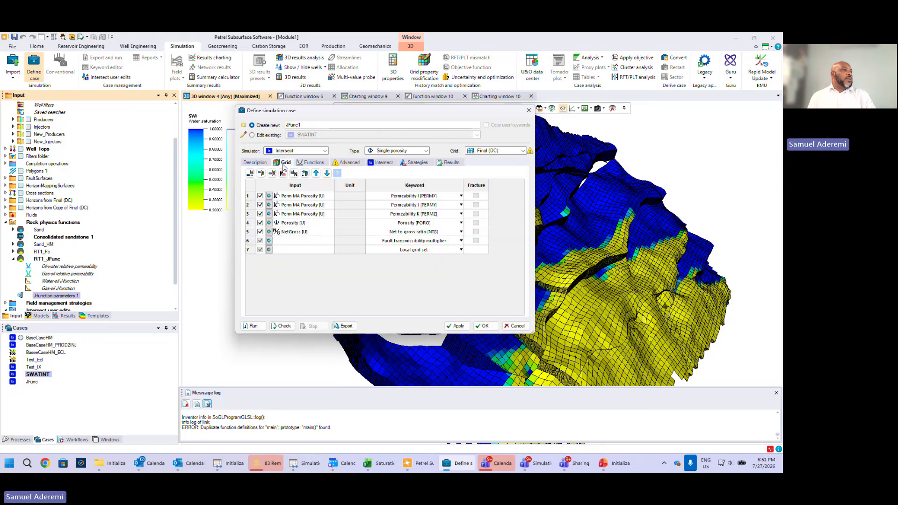
pyautogui.click(313, 162)
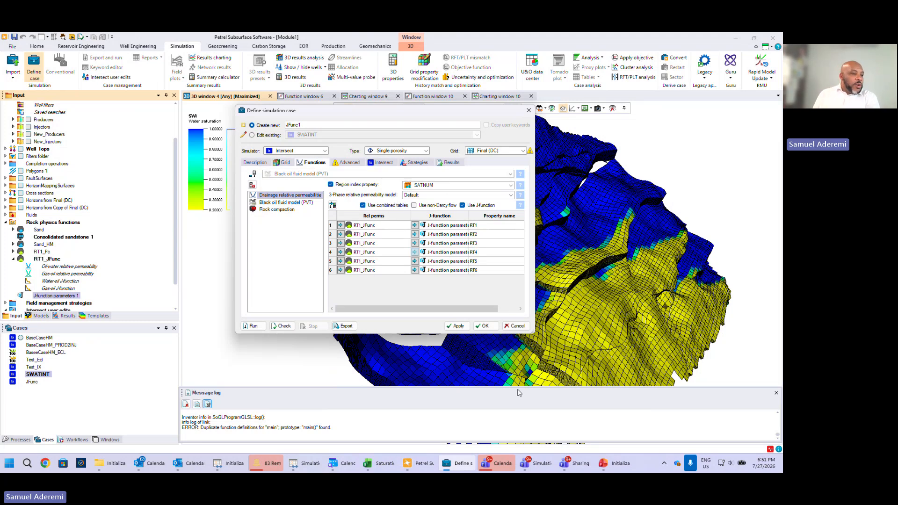
# - Switch to the PowerPoint presentation at the Leverett J Function slide
pyautogui.click(613, 463)
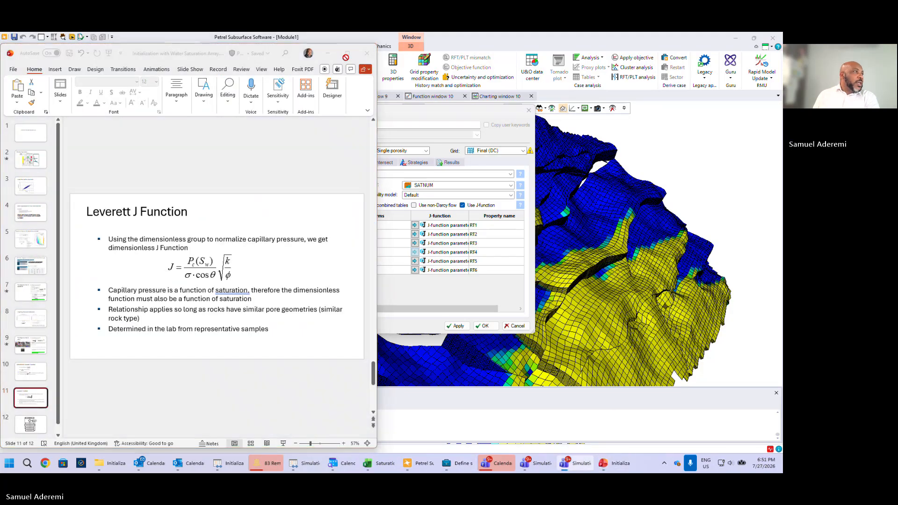
pyautogui.click(209, 53)
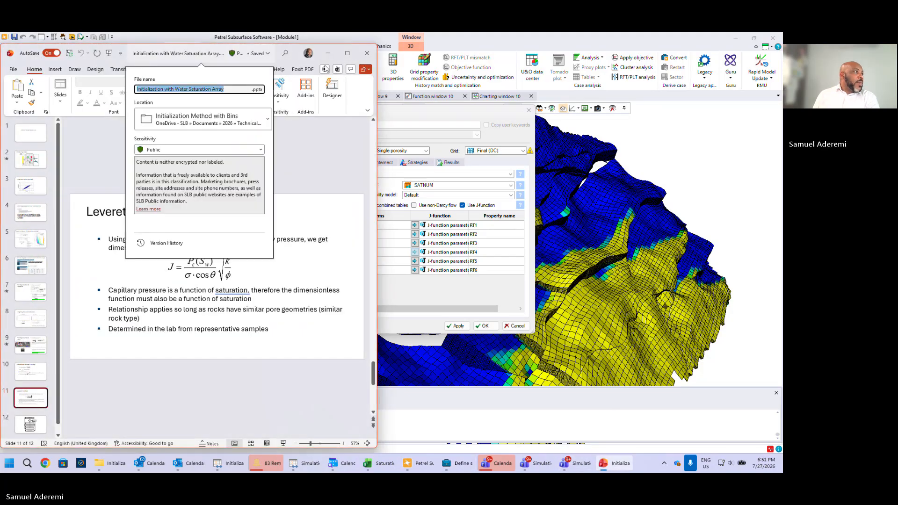